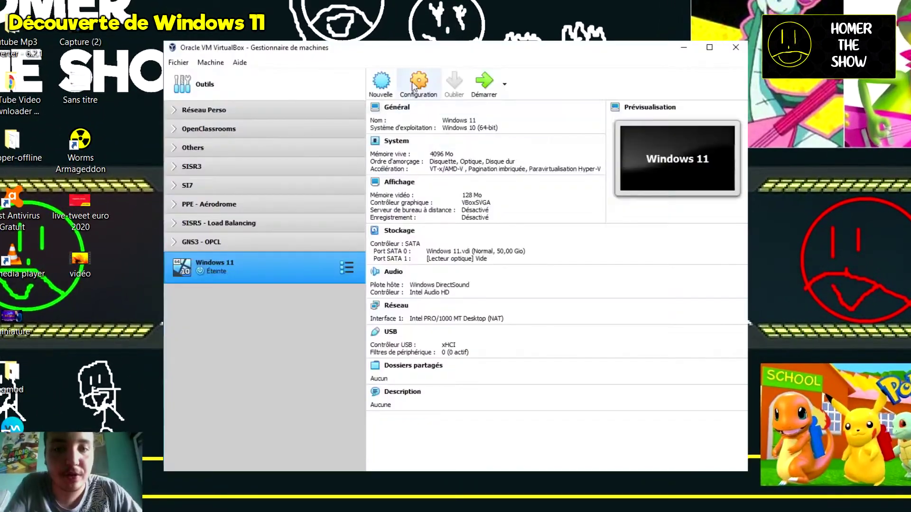
Step: Configure the Windows 11 virtual machine with 4 processors and keep VBoxSVGA as its graphics controller
left_click(420, 83)
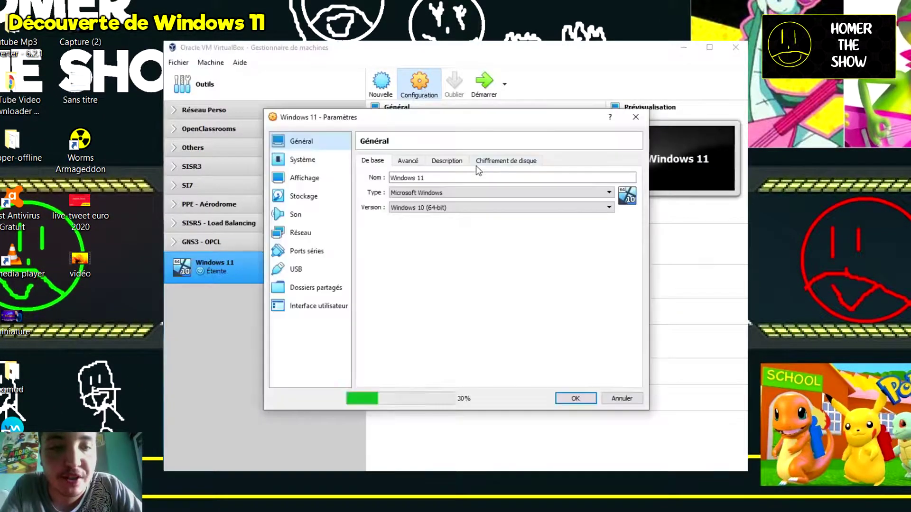
left_click(309, 161)
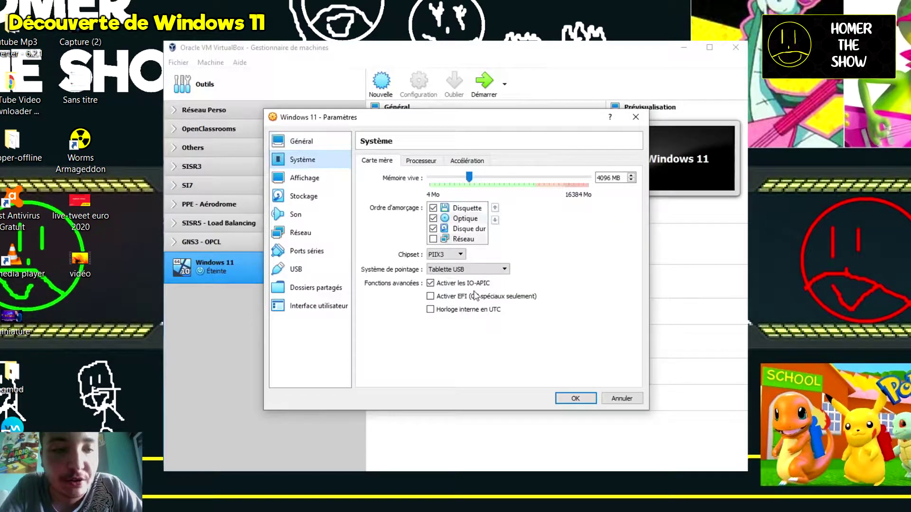
left_click(421, 161)
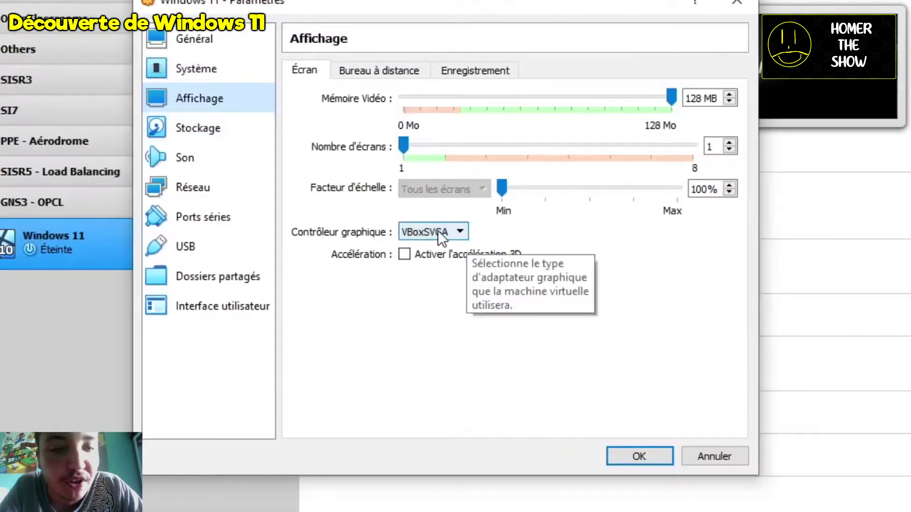
left_click(437, 232)
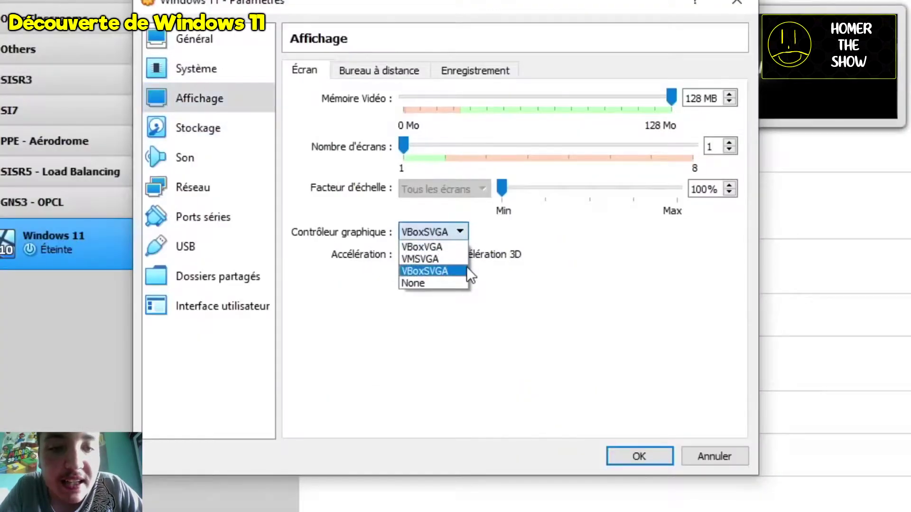
left_click(433, 273)
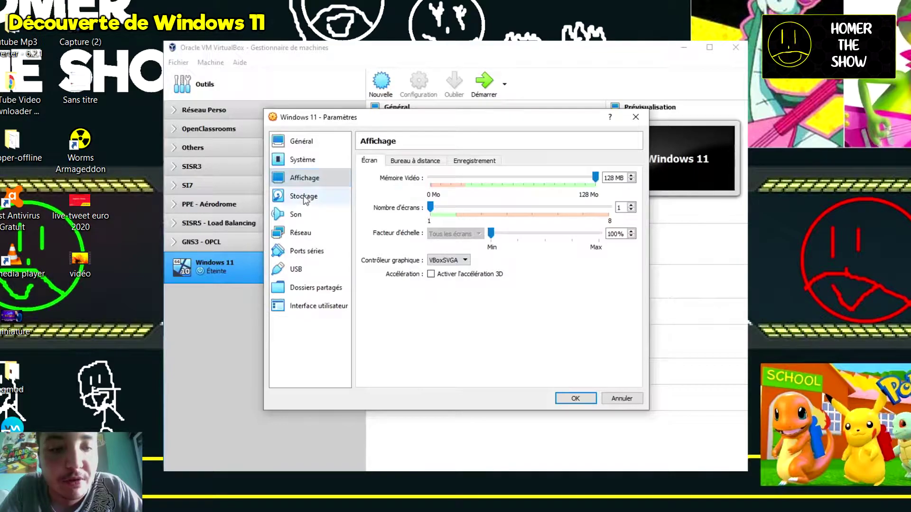
Step: Replace the empty optical drive on the SATA controller with the 4,54 Gio image 21996.1.210529-1541.co_release_CLIENT_CONSUMER_x64FRE_en-us.iso
left_click(302, 194)
left_click(391, 200)
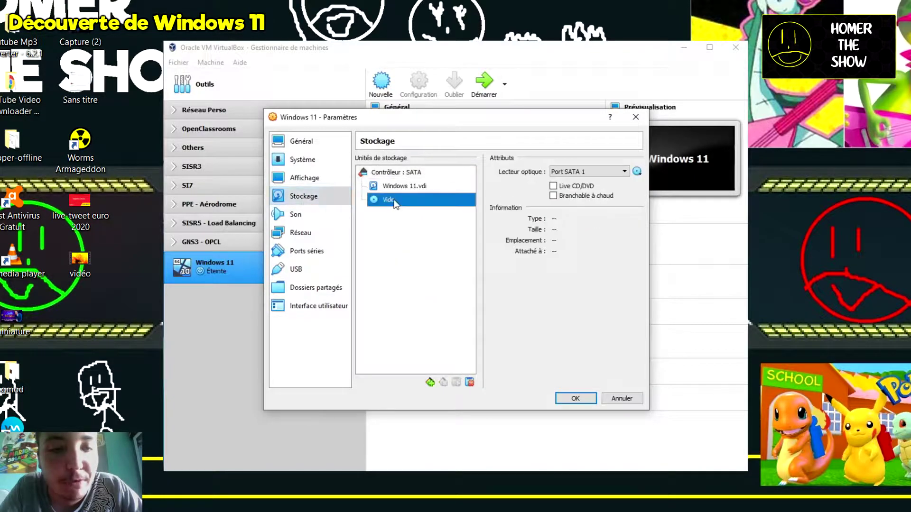
left_click(636, 172)
left_click(688, 184)
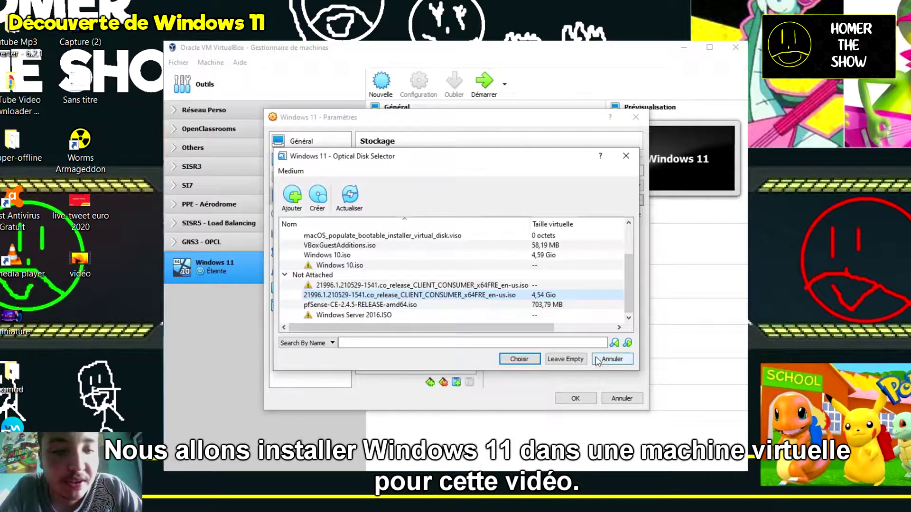
left_click(612, 359)
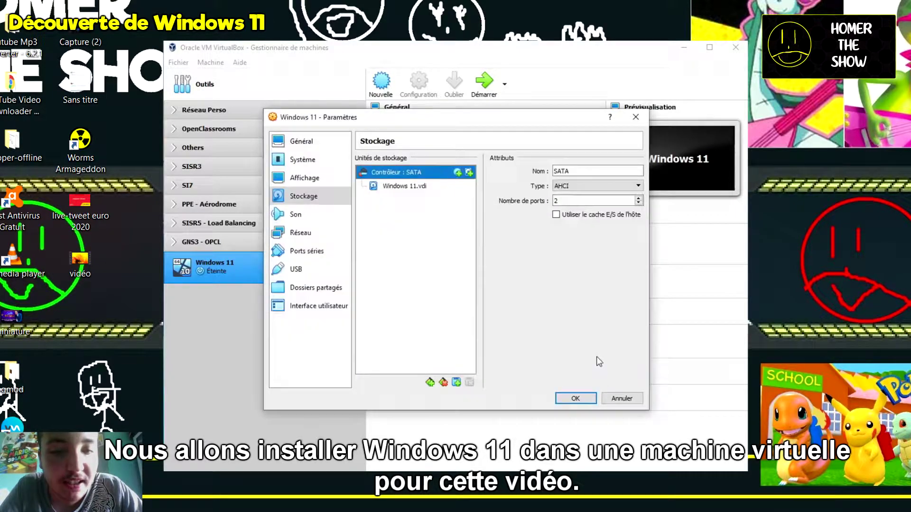
left_click(457, 173)
scroll(381, 291, "down", 2)
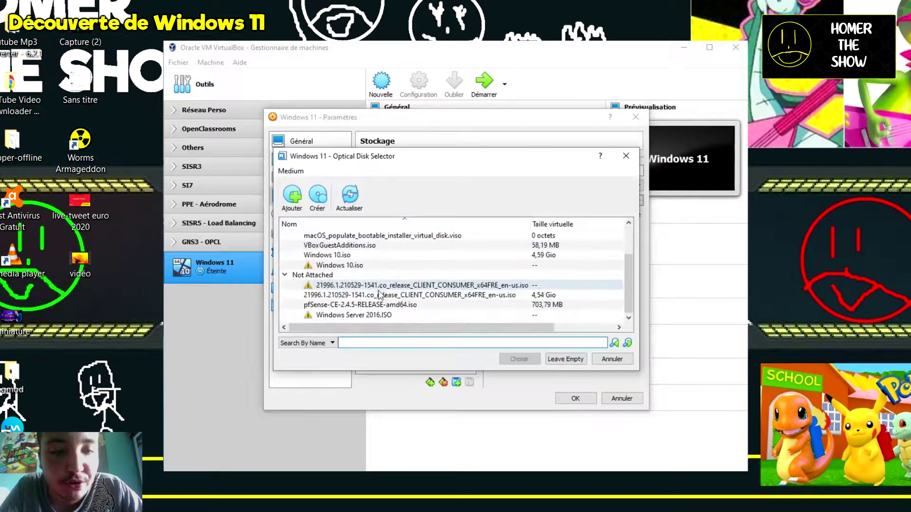
left_click(353, 295)
left_click(519, 359)
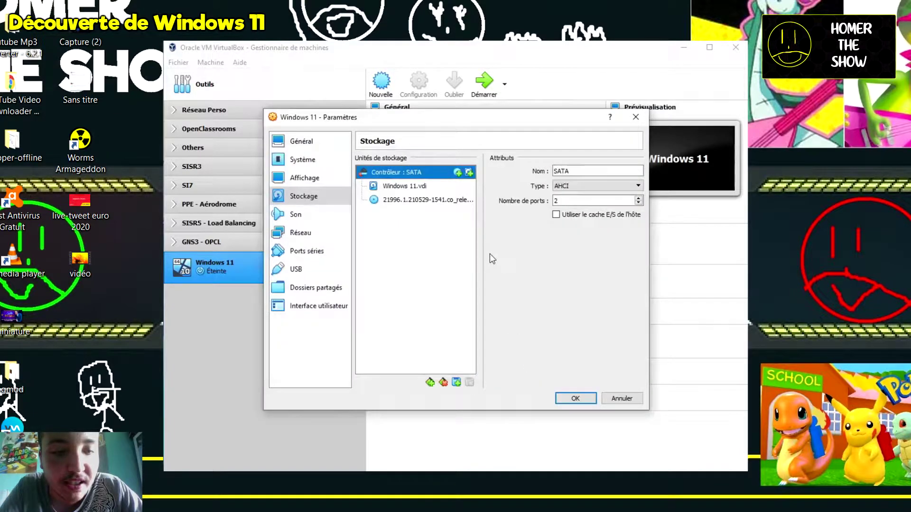
Step: Set network adapter 1 to Accès par pont with promiscuous mode Allow All, generate a new MAC address, and save the machine settings
left_click(321, 233)
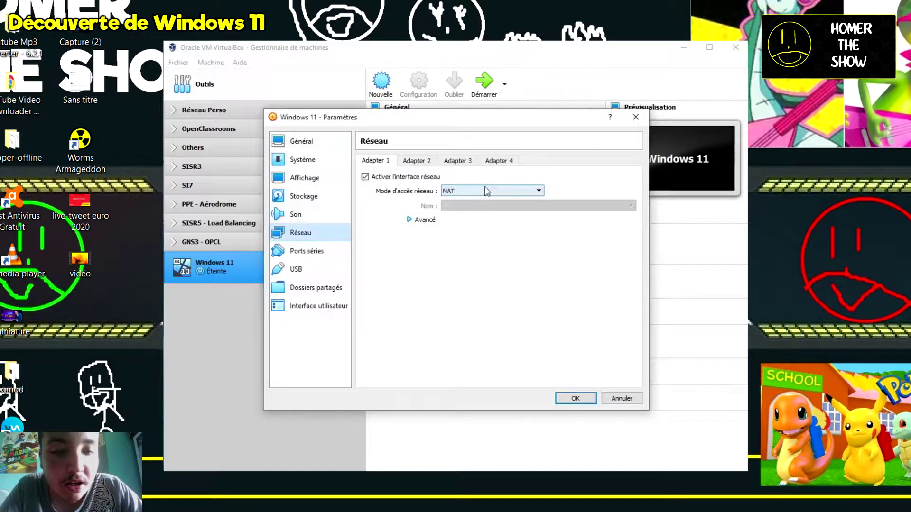
left_click(481, 189)
left_click(479, 211)
left_click(425, 219)
left_click(455, 248)
left_click(456, 275)
left_click(629, 264)
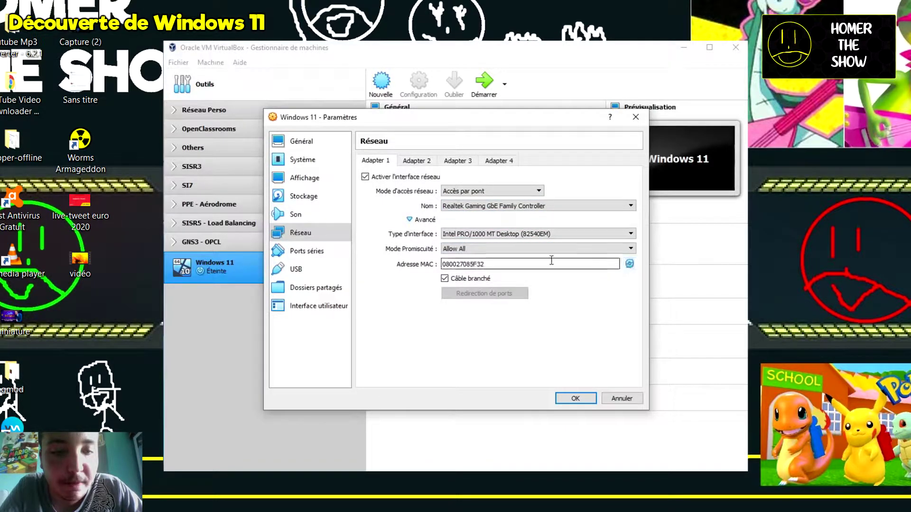
left_click(581, 398)
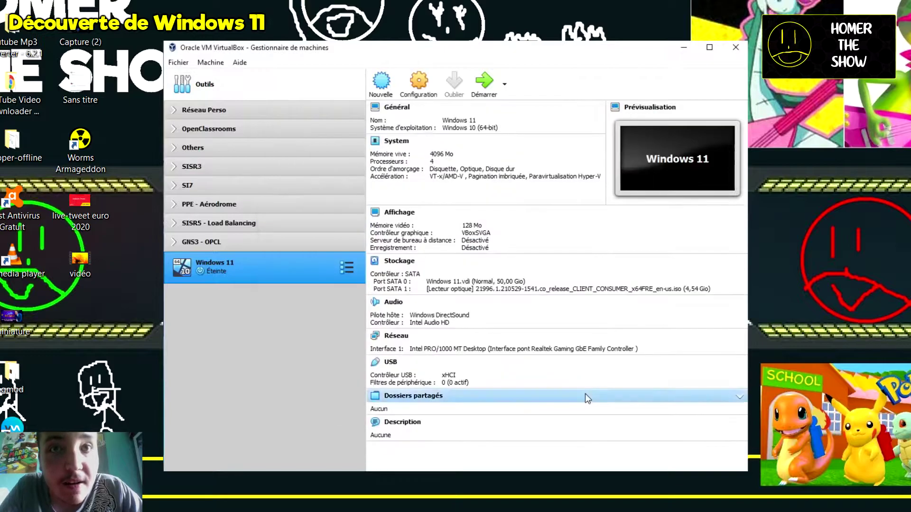
Step: Start the Windows 11 virtual machine, minimize the machine manager, and maximize the virtual machine's window
left_click(484, 85)
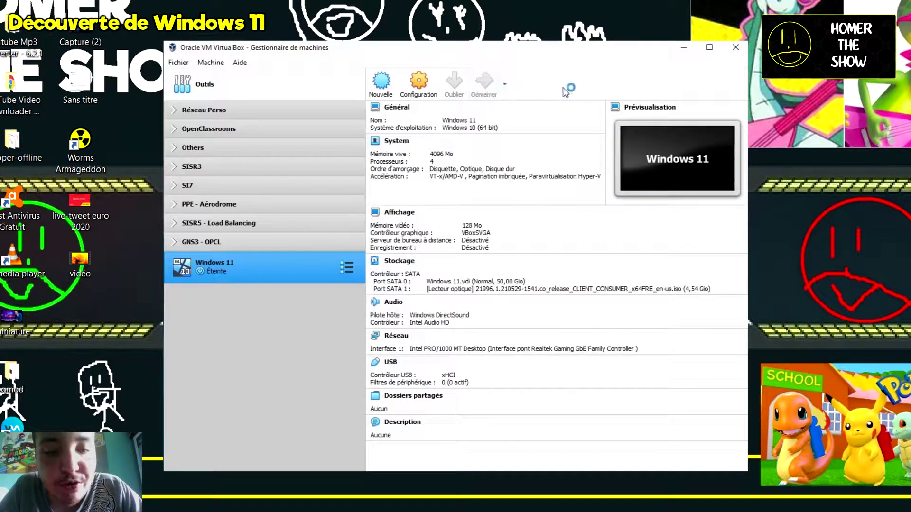
left_click(683, 48)
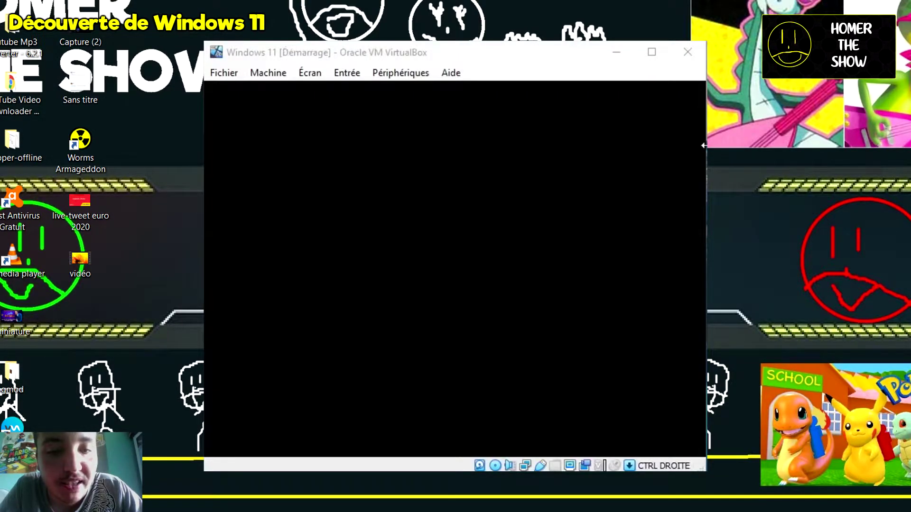
left_click(652, 51)
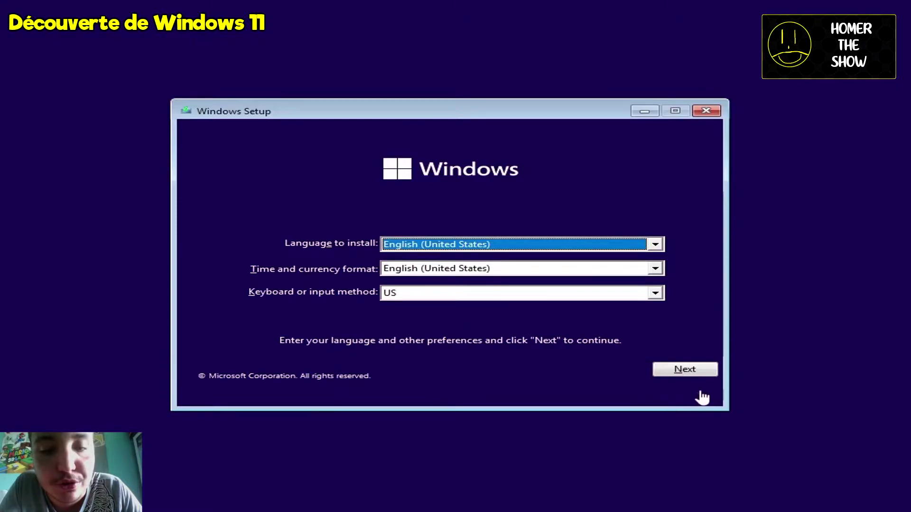
Step: Begin the Windows installation with the default English (United States) and US keyboard preferences, and continue without a product key
left_click(699, 374)
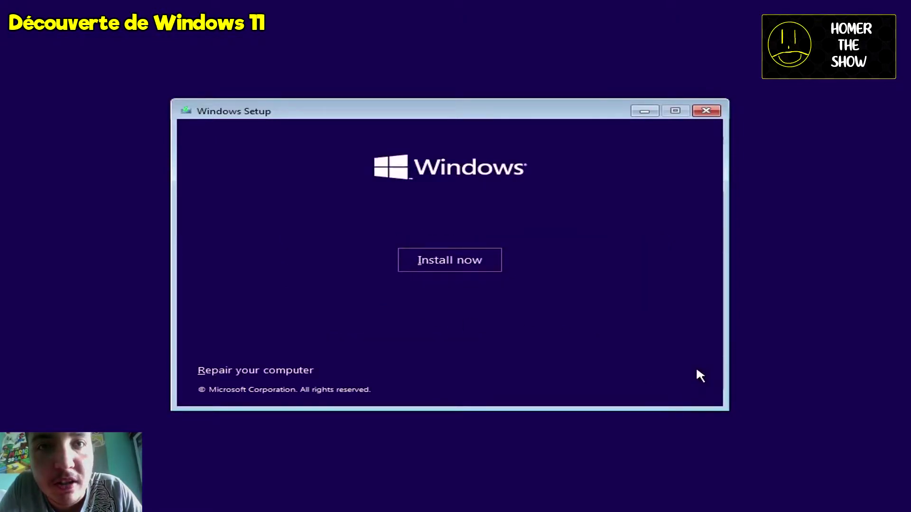
left_click(447, 264)
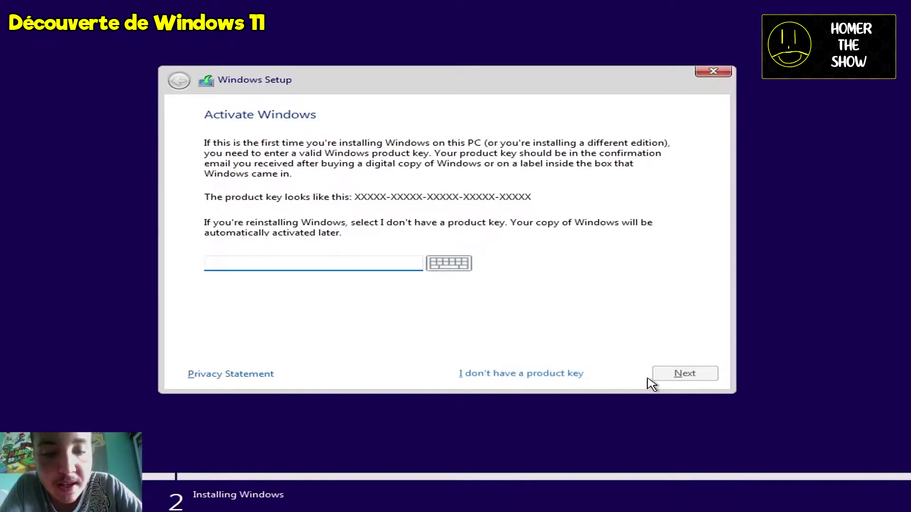
left_click(531, 374)
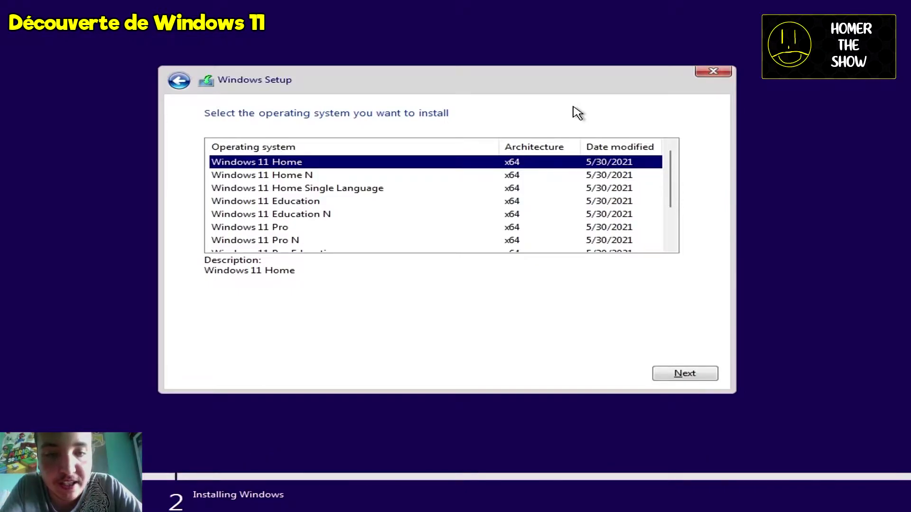
Step: Choose Windows 11 Pro for Workstations as the operating system to install
left_click_drag(671, 180, 662, 217)
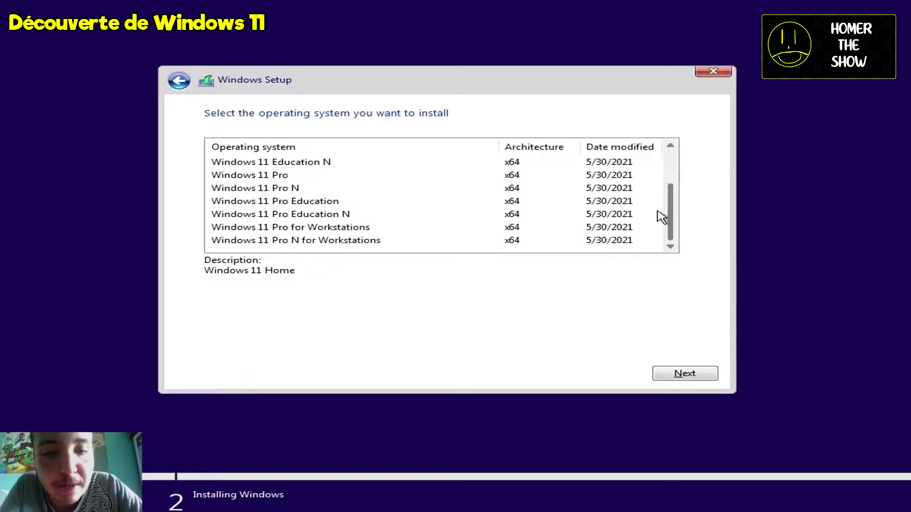
left_click(323, 231)
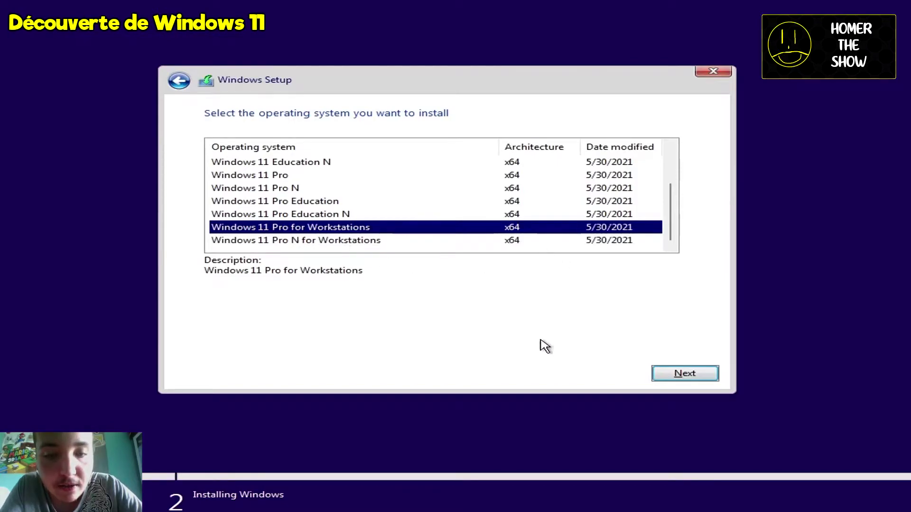
left_click(683, 374)
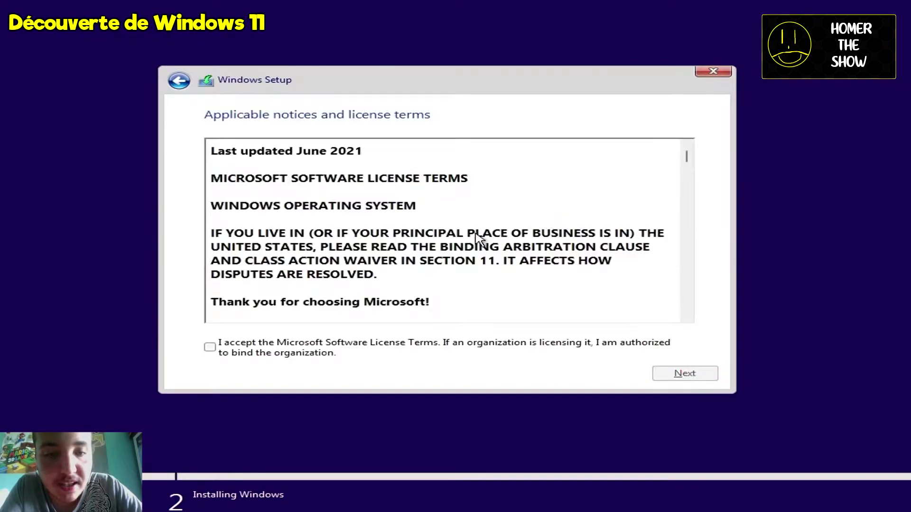
Step: Accept the Microsoft Software License Terms and choose the Custom: Install Windows only (advanced) installation type
left_click(212, 349)
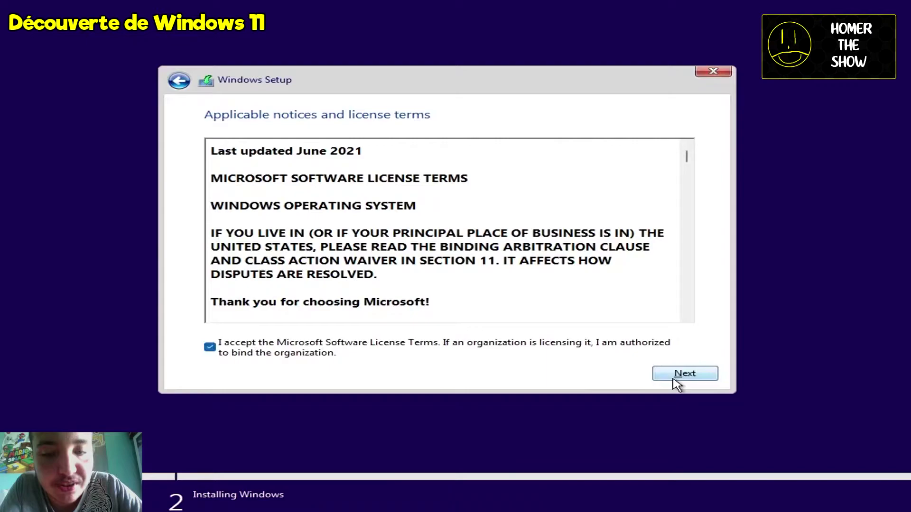
left_click(690, 374)
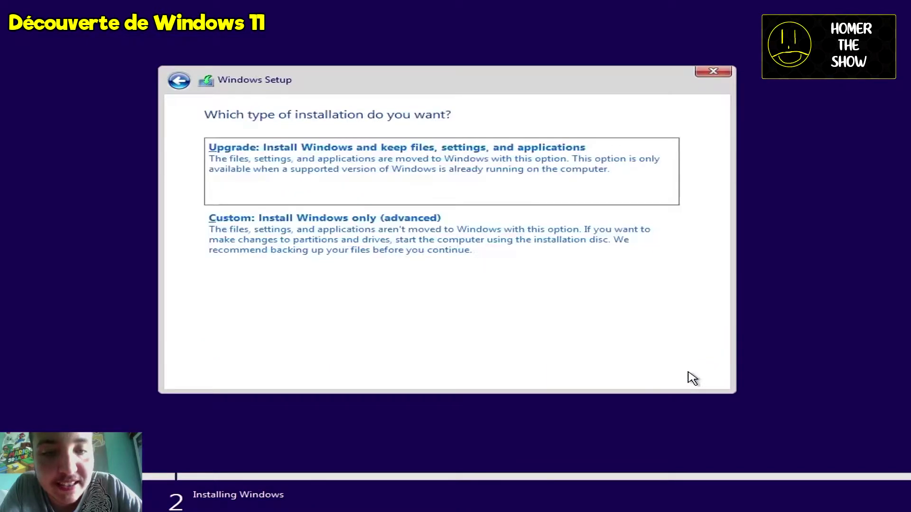
left_click(432, 240)
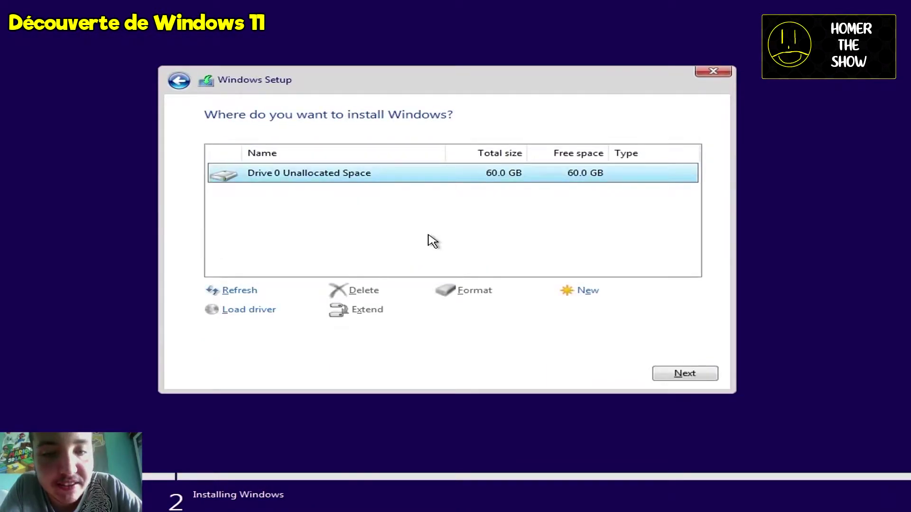
Step: Create a 61440 MB partition from Drive 0's unallocated space and start installing Windows on Drive 0 Partition 3
left_click(587, 291)
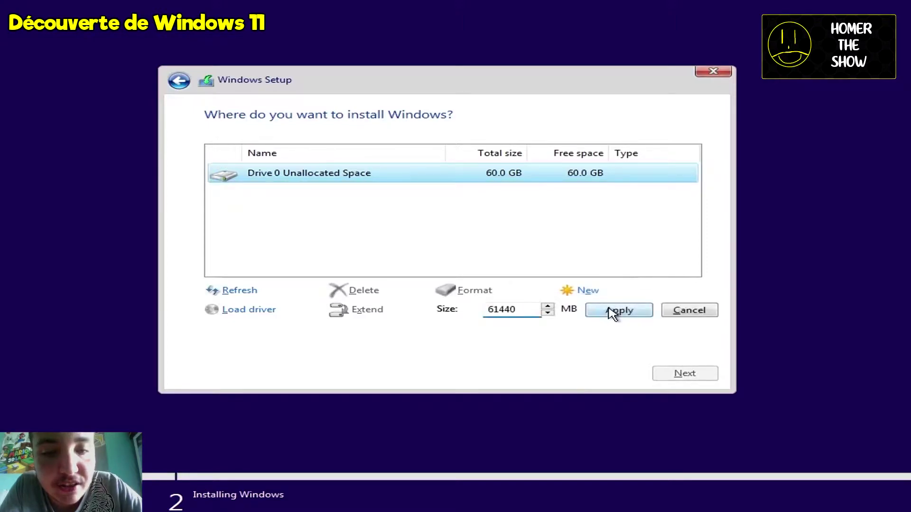
left_click(612, 312)
left_click(605, 311)
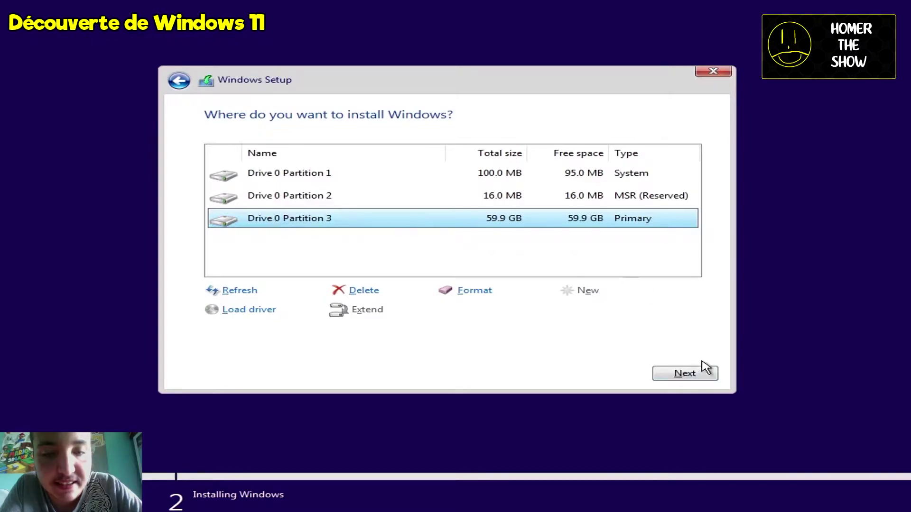
left_click(687, 376)
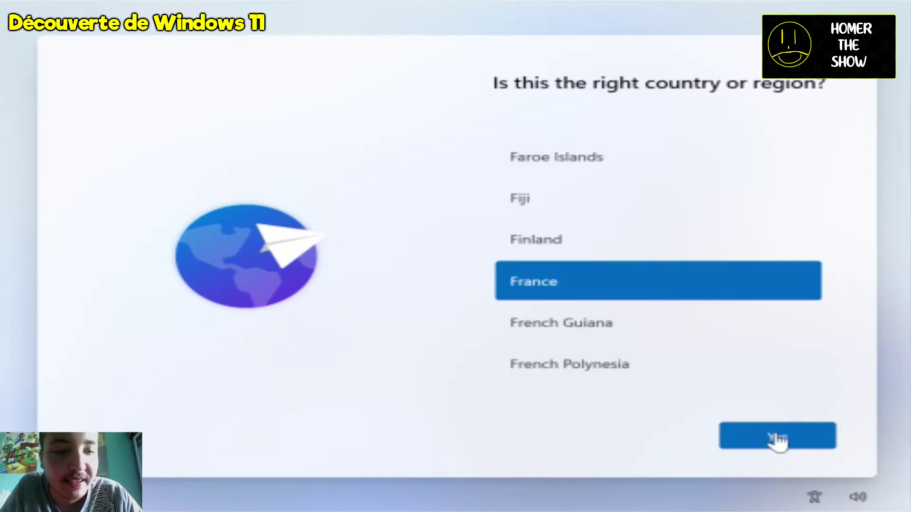
Step: Confirm France as the country or region and choose a keyboard layout without adding a second one
left_click(781, 441)
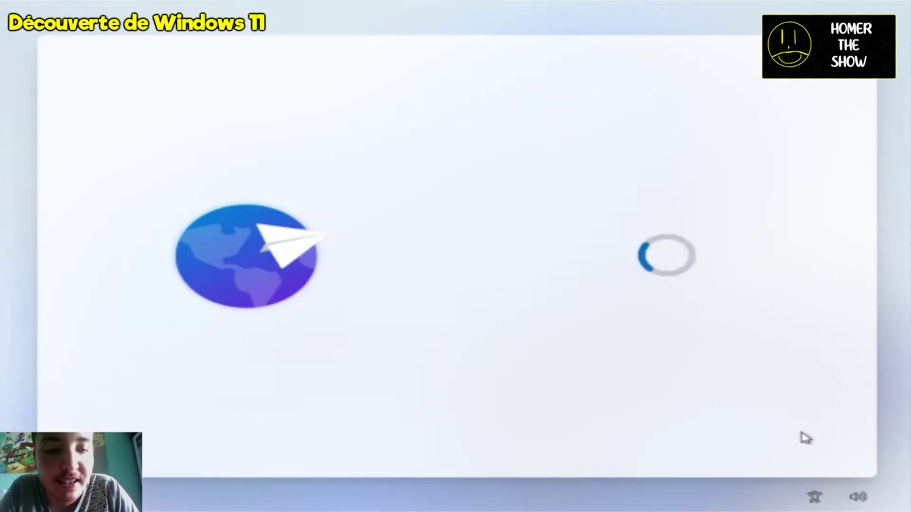
scroll(702, 312, "down", 3)
scroll(702, 313, "up", 1)
scroll(702, 312, "up", 2)
scroll(703, 313, "down", 10)
scroll(705, 313, "down", 5)
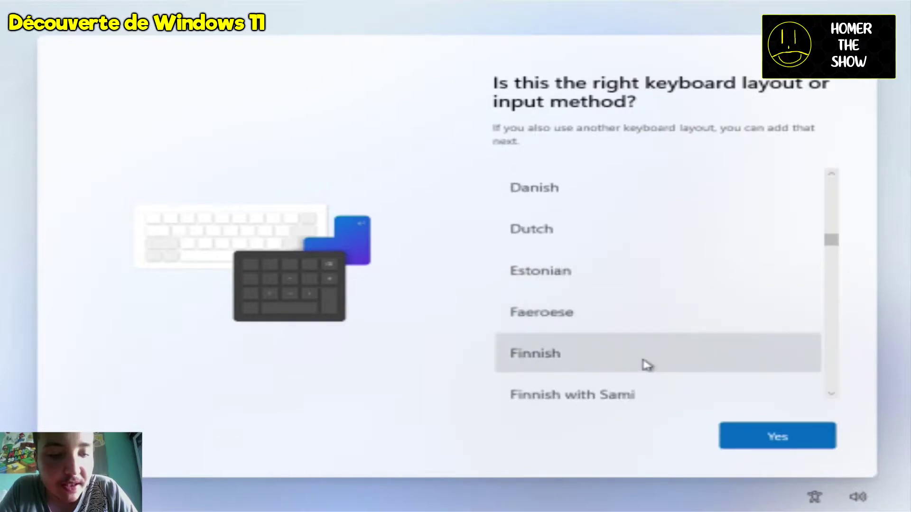
scroll(646, 362, "down", 2)
left_click(645, 366)
left_click(780, 441)
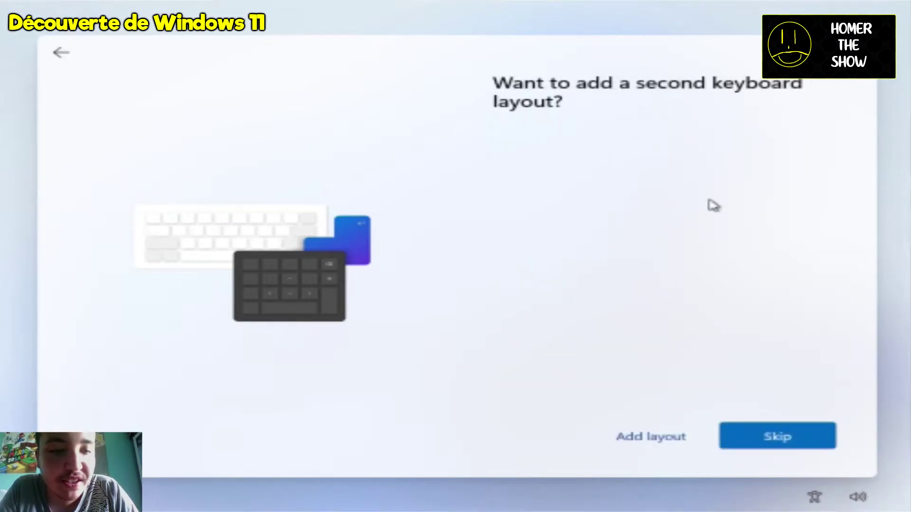
left_click(780, 444)
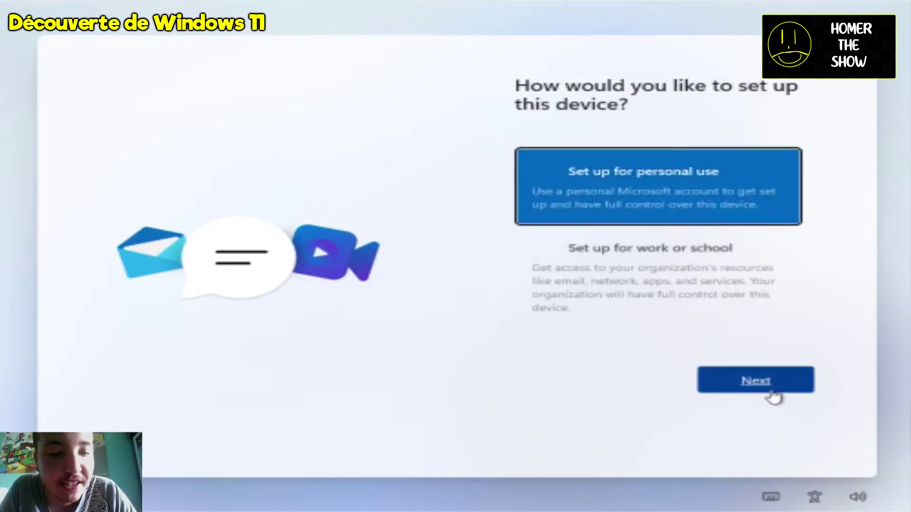
Step: Set up the device for personal use and choose an offline account from the sign-in options
left_click(767, 387)
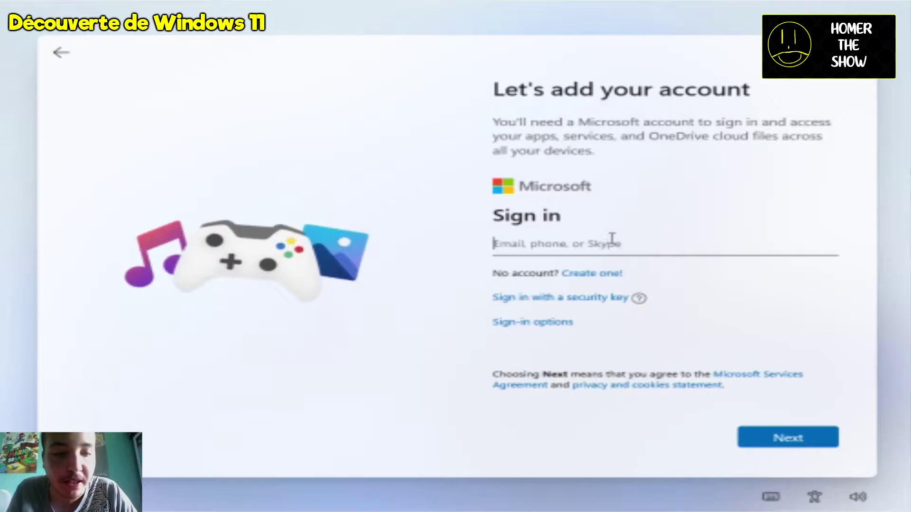
left_click(535, 326)
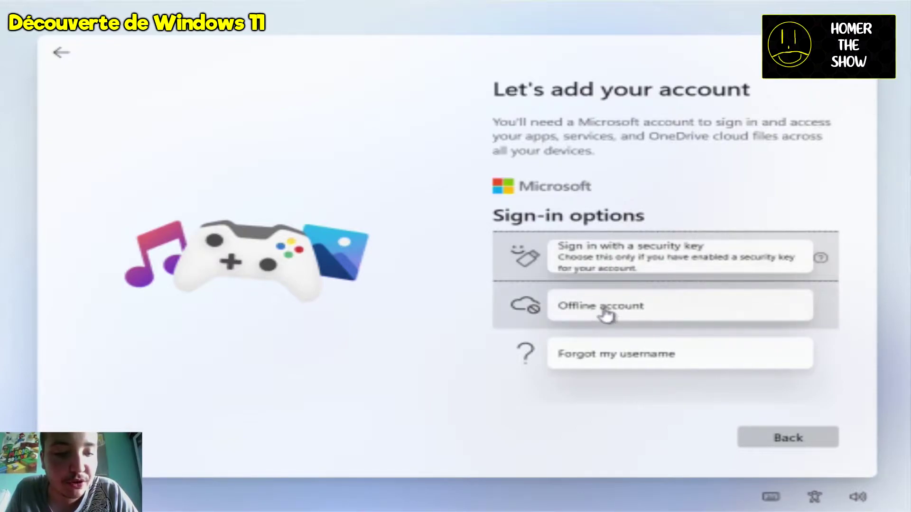
left_click(662, 312)
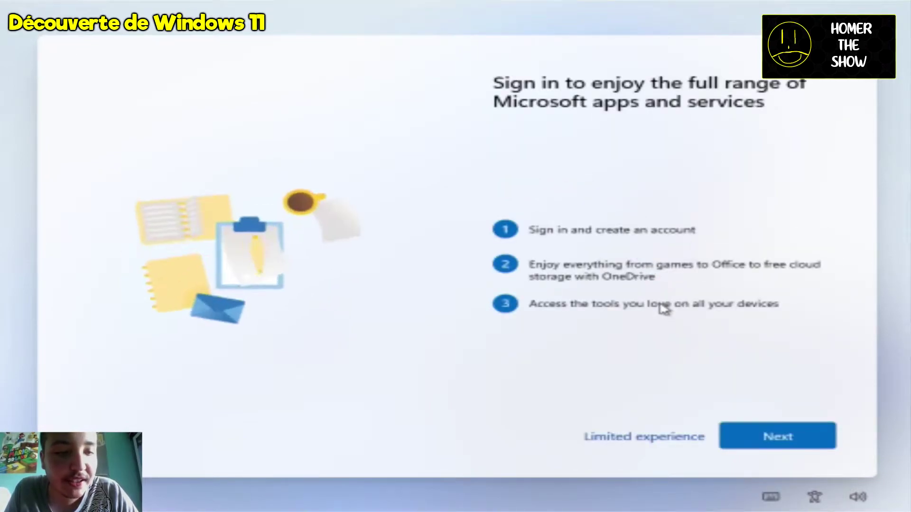
Step: Continue with the limited experience, enter the account's user name and create the account password
left_click(632, 446)
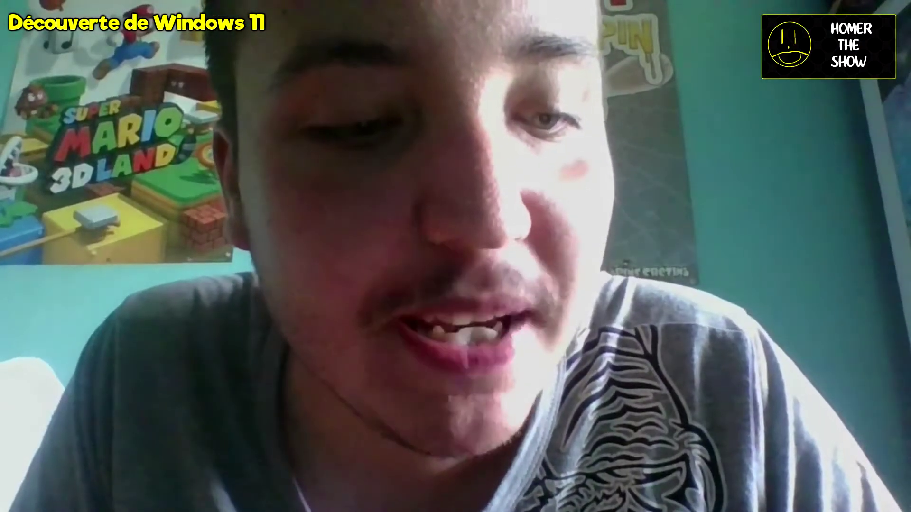
type("Homer THE SHOW")
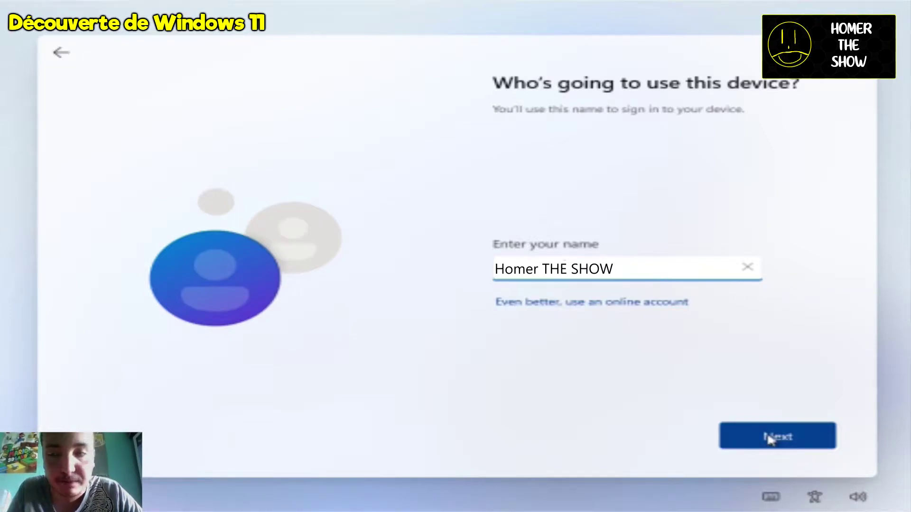
left_click(788, 440)
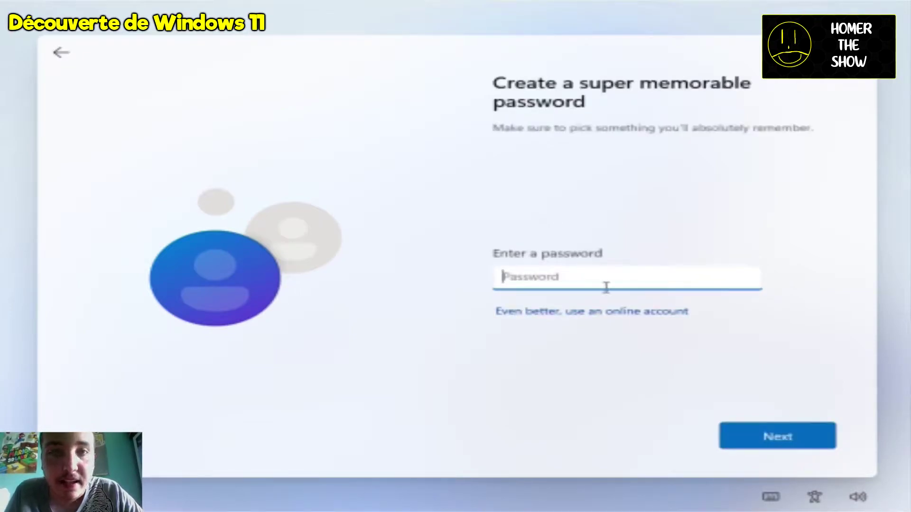
type("aaaaa")
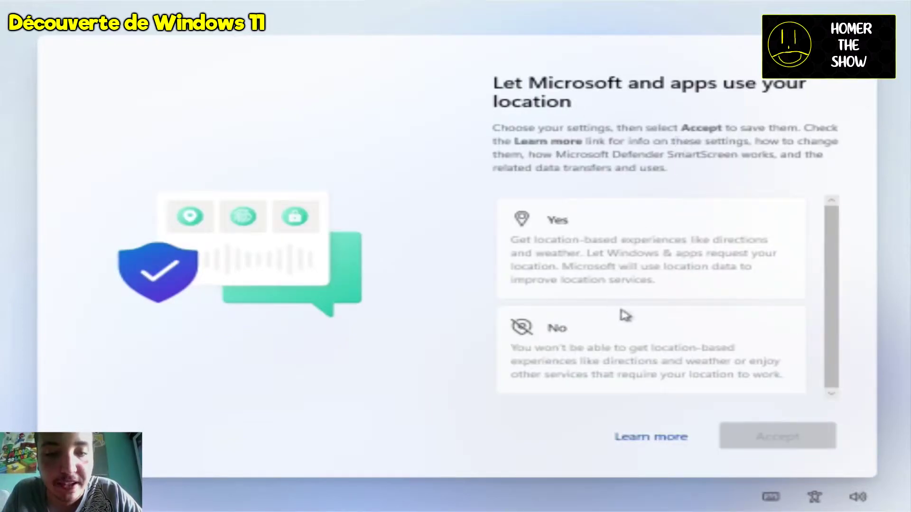
Step: Answer No to location access for Microsoft and apps, and decline Find my device
left_click(664, 354)
left_click(790, 435)
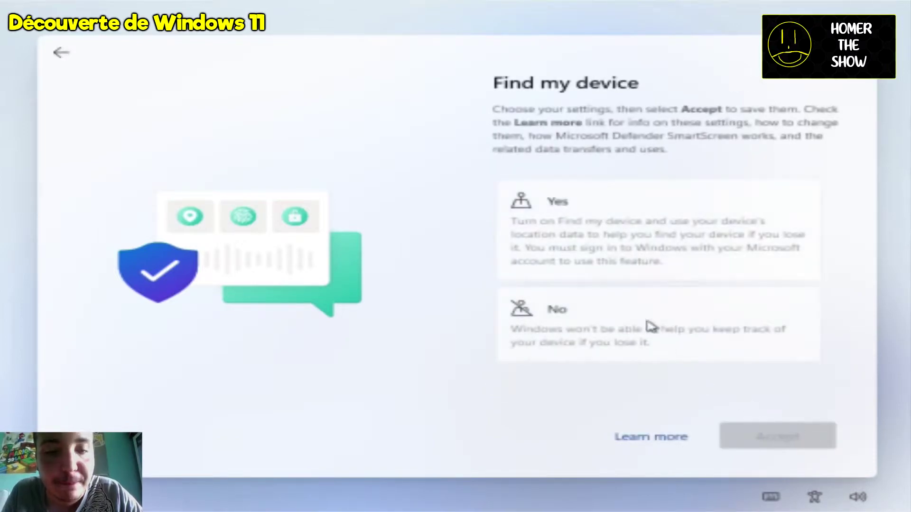
left_click(647, 328)
left_click(638, 252)
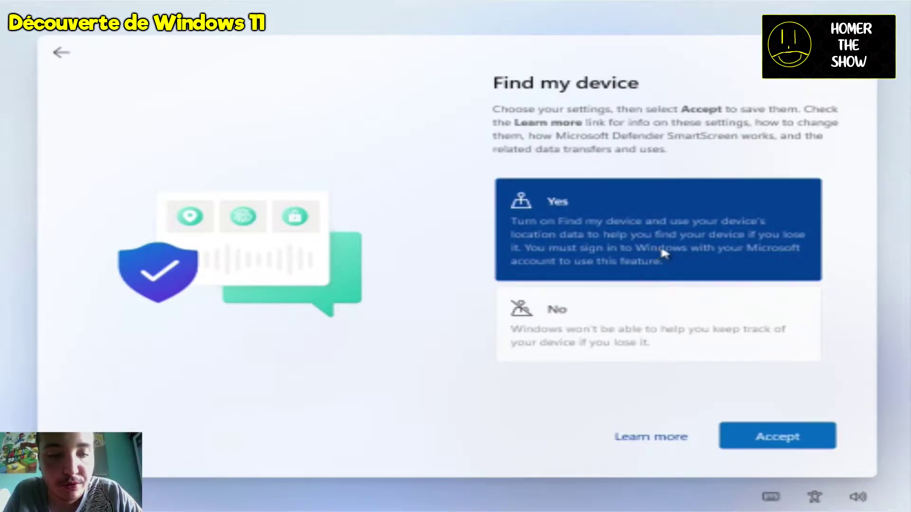
left_click(690, 330)
left_click(764, 441)
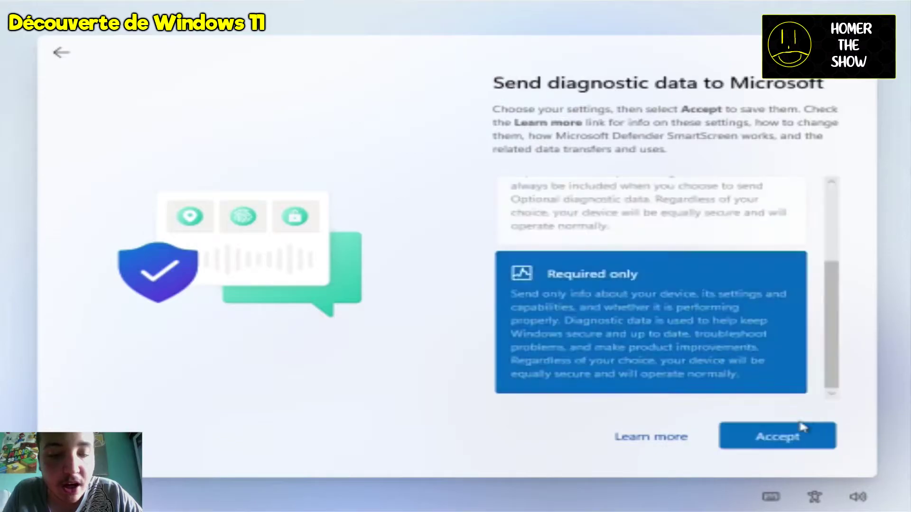
Step: Accept Required only diagnostic data and answer No to the remaining privacy options, including inking & typing and advertising ID
left_click(796, 442)
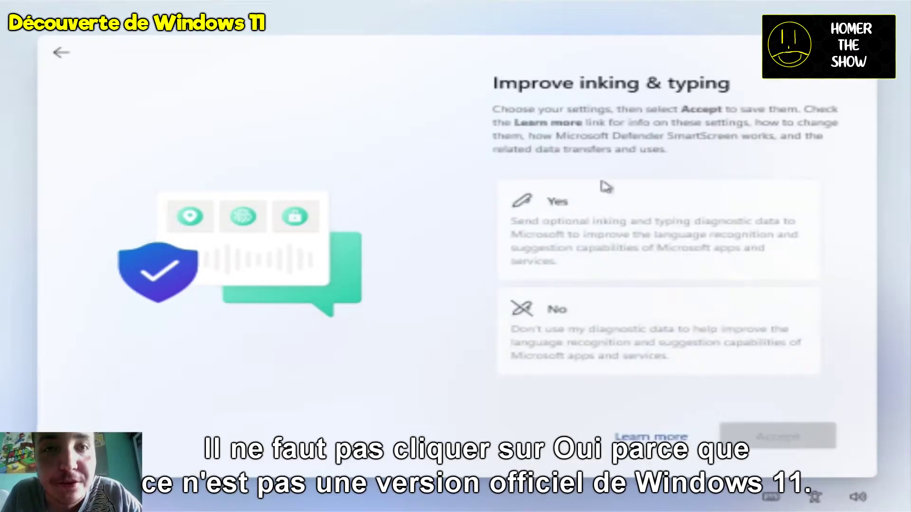
left_click(673, 357)
left_click(771, 436)
left_click(681, 355)
left_click(767, 432)
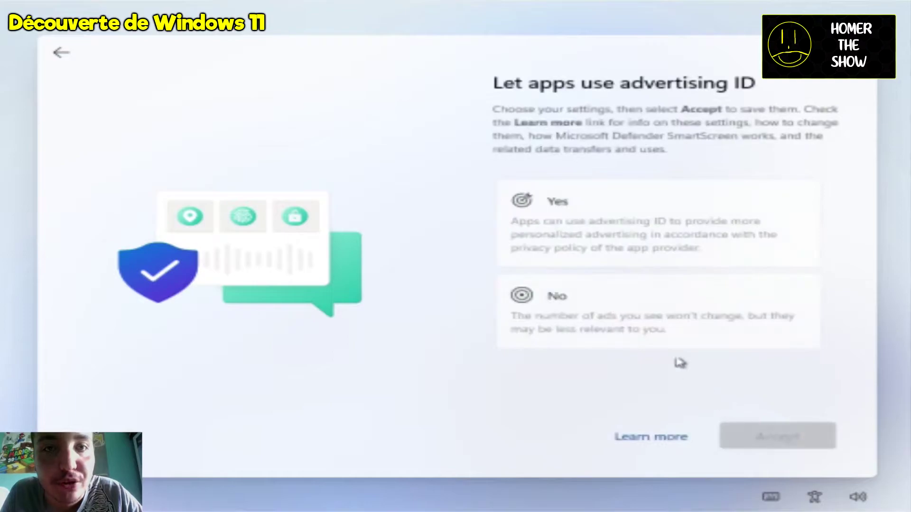
left_click(656, 326)
left_click(808, 447)
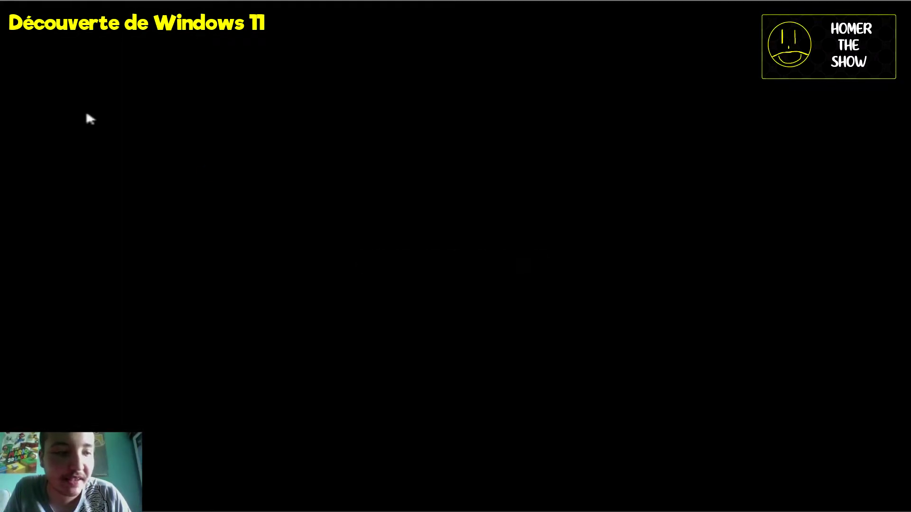
Step: Look over the pinned apps in the Start menu and open Microsoft Store
key("super")
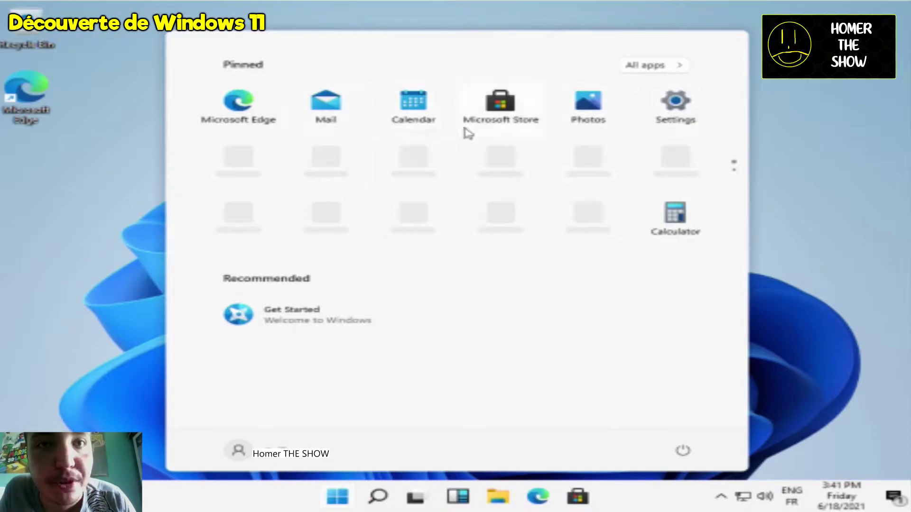
scroll(572, 166, "down", 1)
scroll(572, 166, "up", 1)
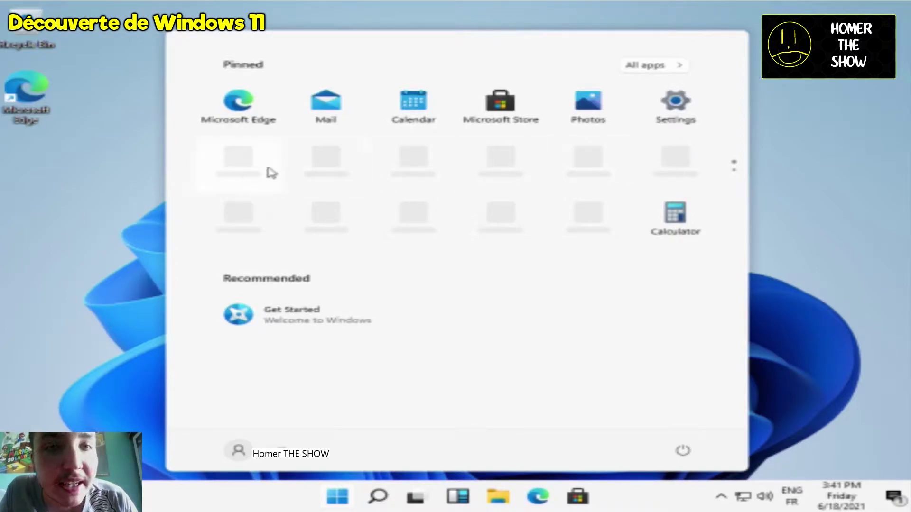
left_click(507, 116)
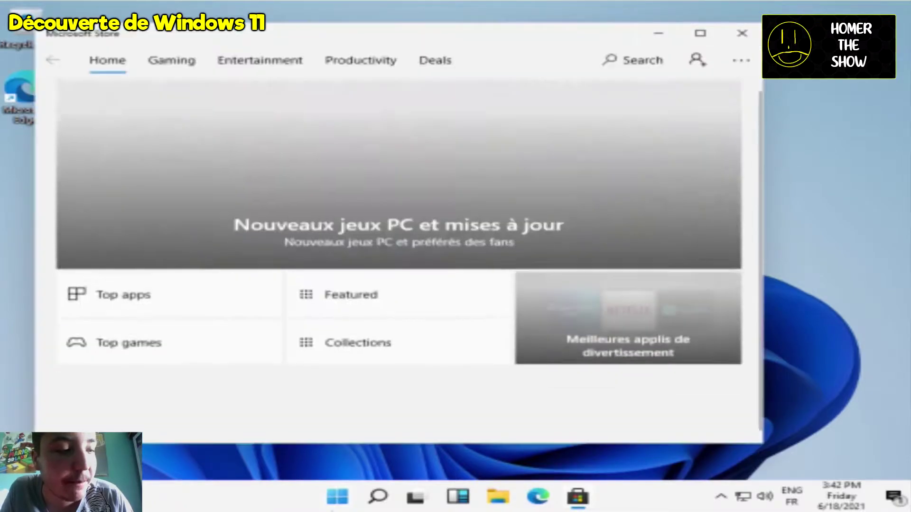
Step: Open Downloads and updates in Microsoft Store and look through the recent app activity
left_click(337, 497)
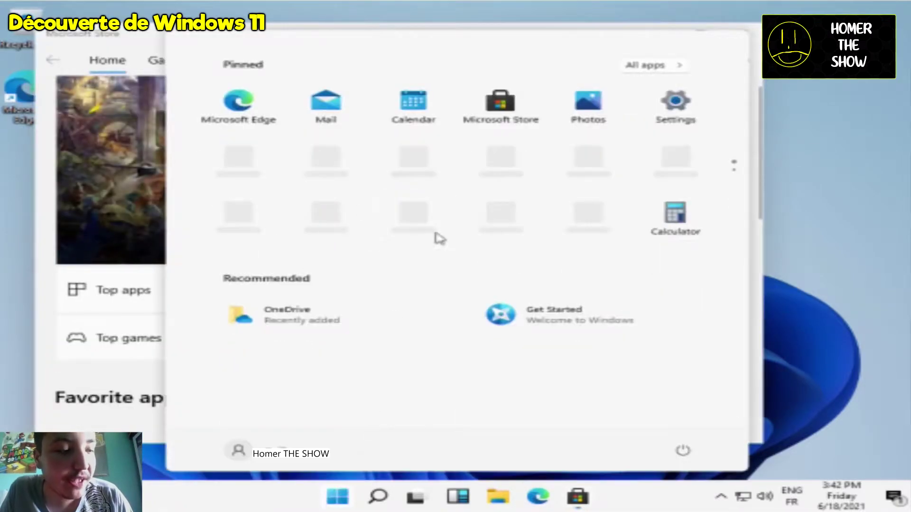
left_click(153, 32)
left_click(729, 69)
left_click(696, 90)
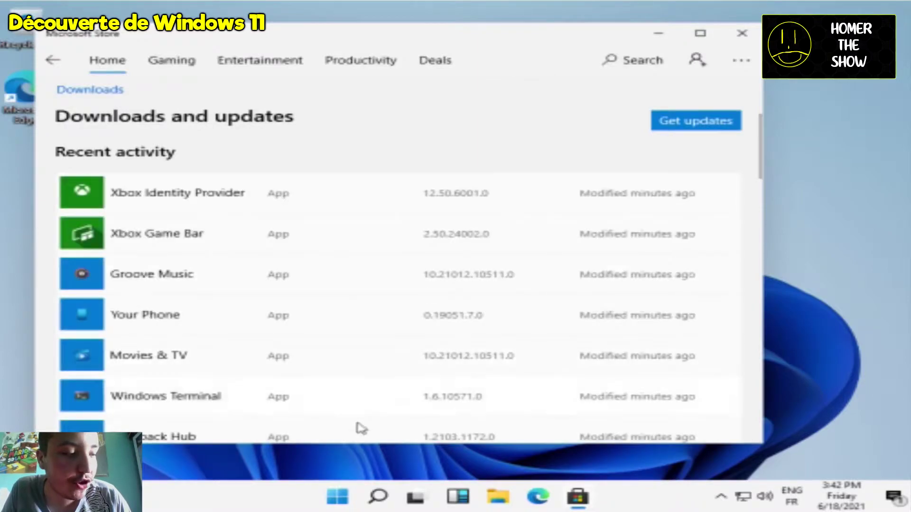
scroll(386, 360, "down", 2)
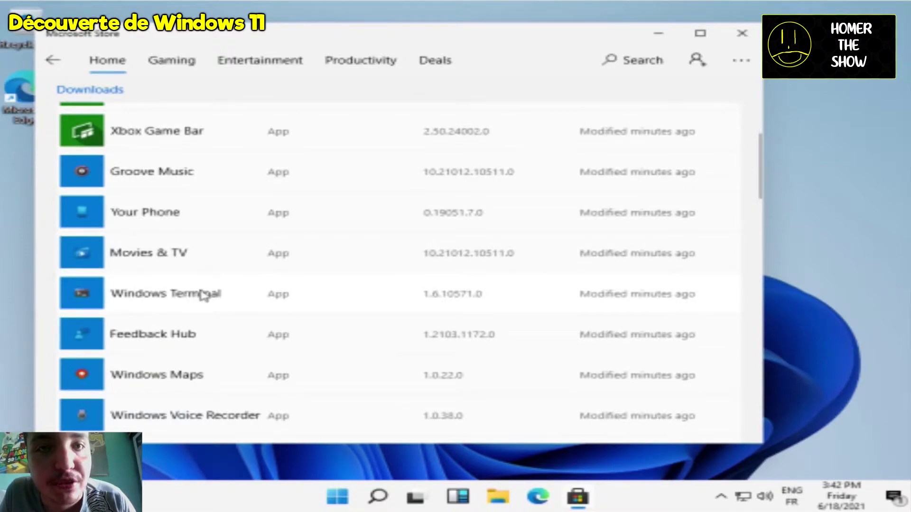
Step: Search Windows for the terminal app
left_click(337, 497)
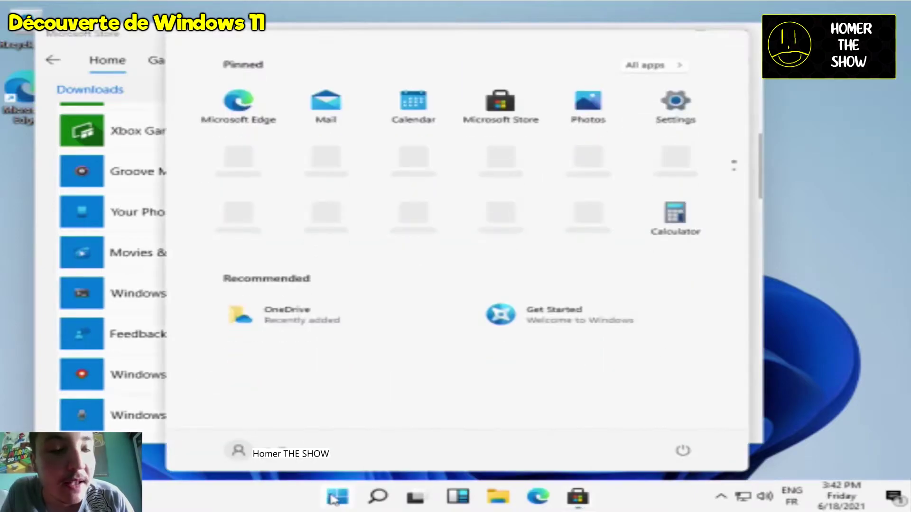
type("comm")
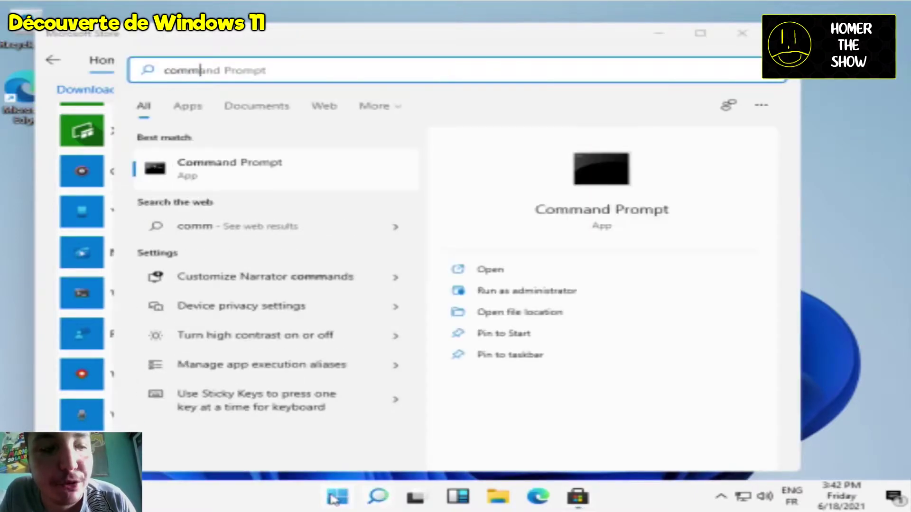
key("BackSpace")
key("BackSpace")
key("BackSpace")
key("BackSpace")
type("ter")
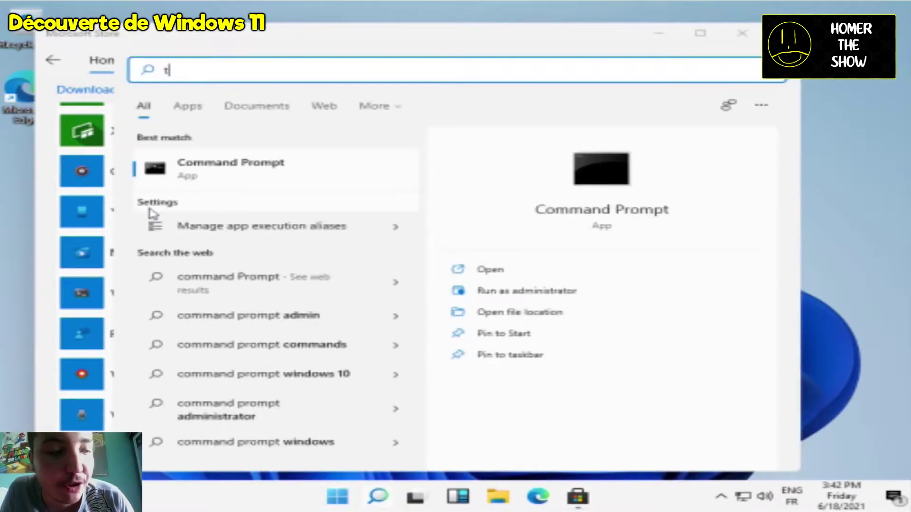
type("minal")
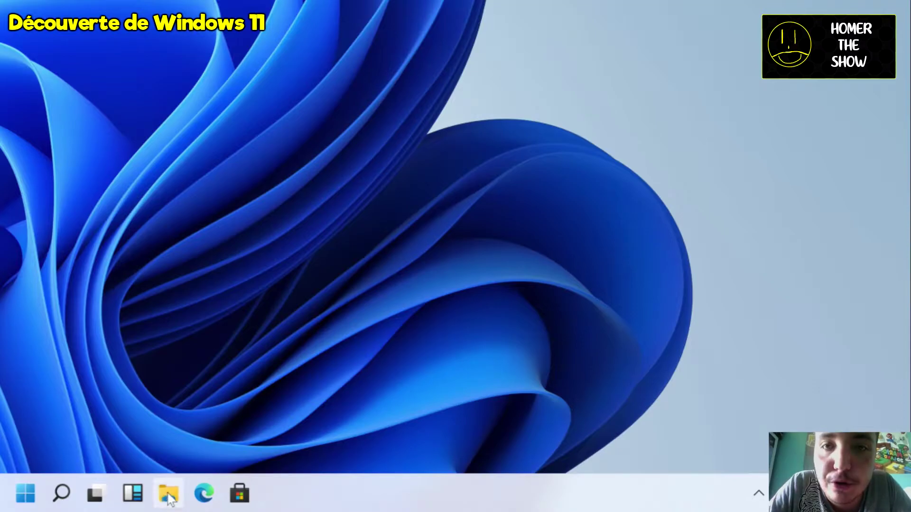
Step: View the pinned apps and recommendations in the French Start menu and close it
left_click(476, 501)
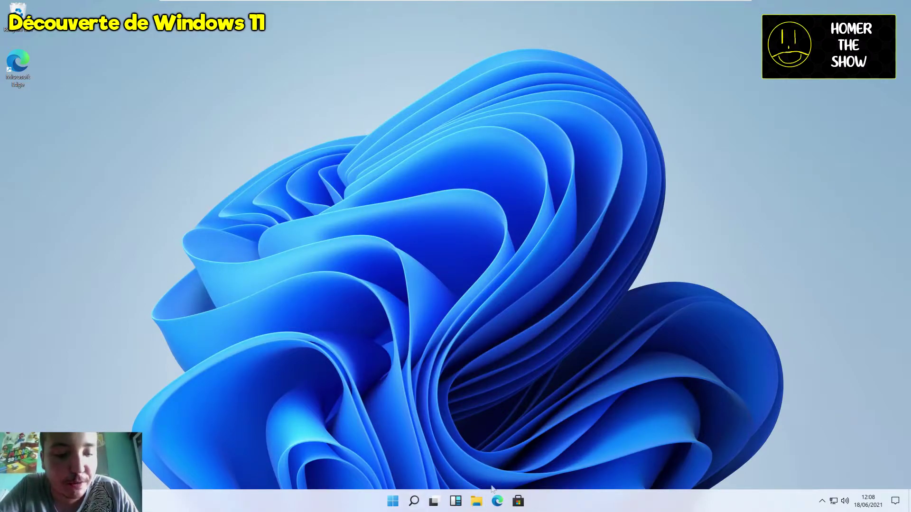
left_click(393, 502)
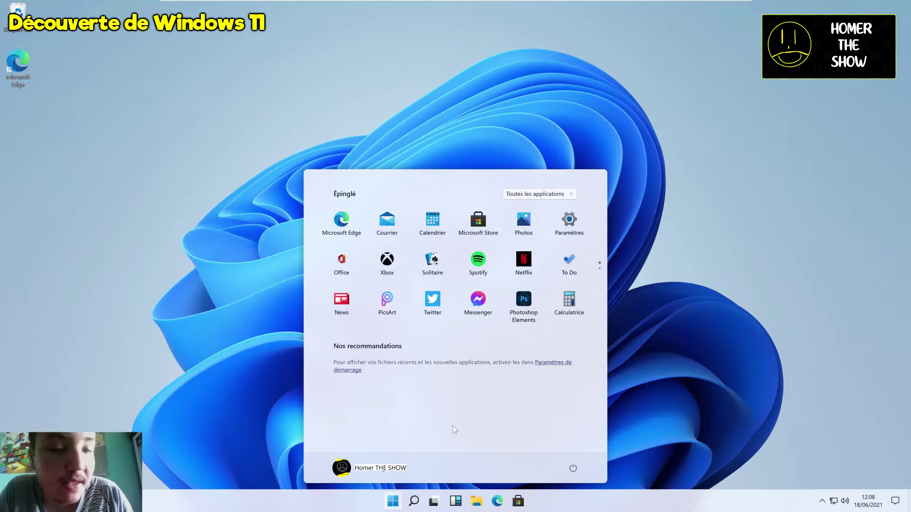
left_click(655, 428)
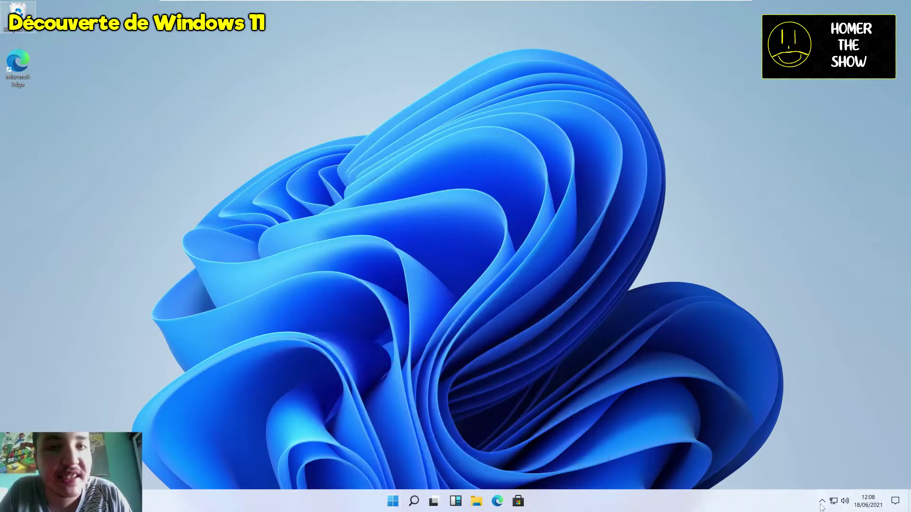
Step: Examine the notifications and quick settings, view the hidden system tray icons, and close both
left_click(895, 501)
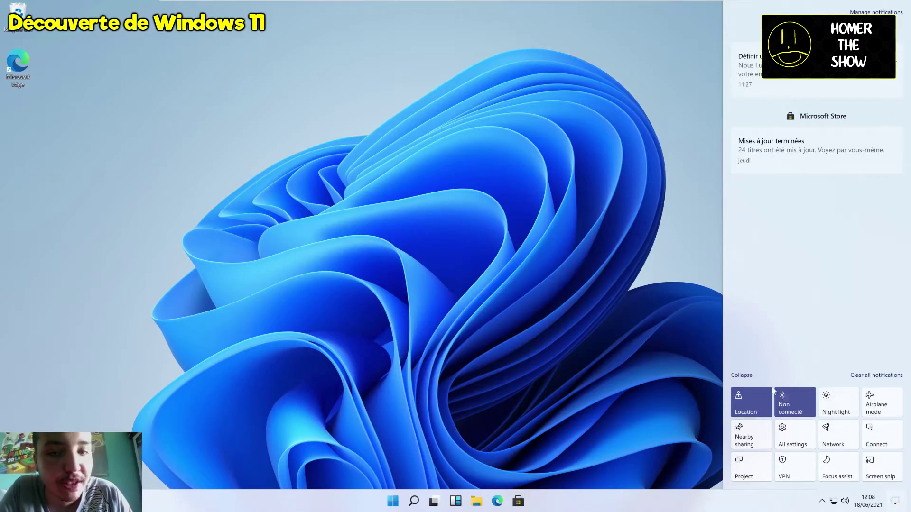
left_click(896, 502)
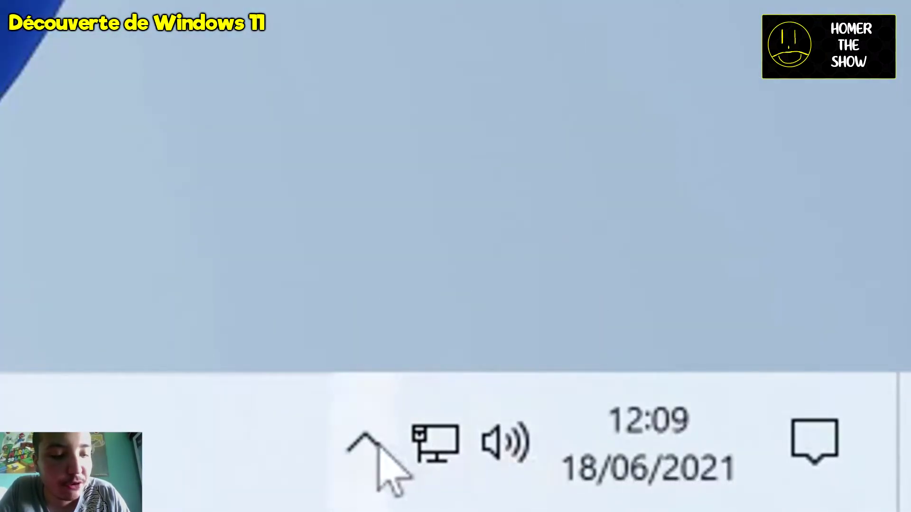
left_click(822, 500)
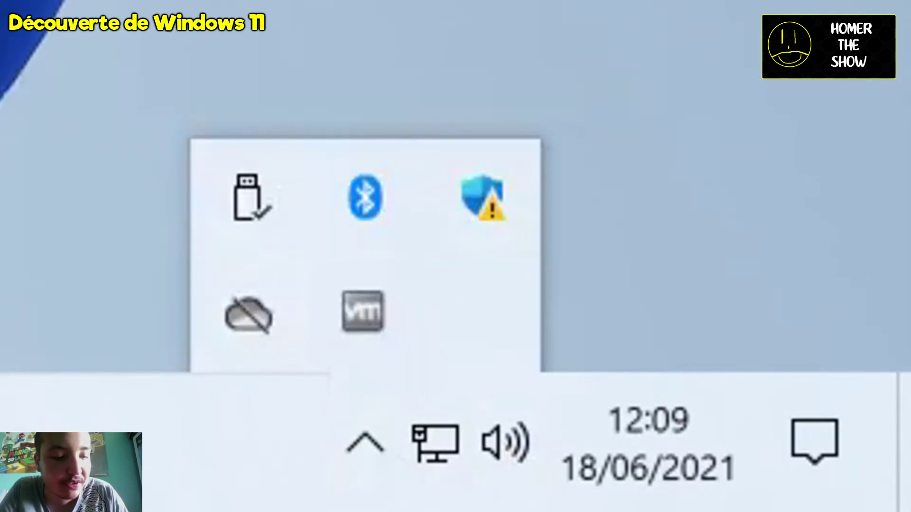
key("Escape")
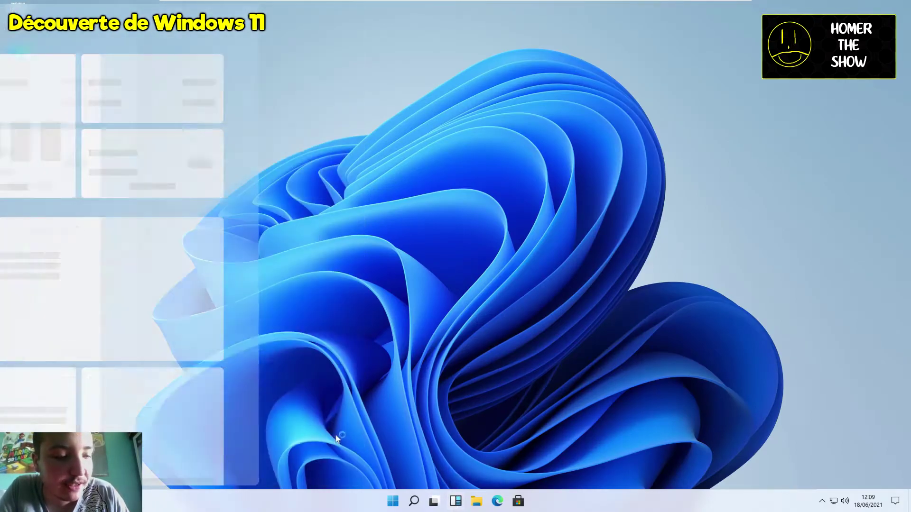
Step: Look through the weather, finance and news cards in the widgets feed
mouse_move(452, 500)
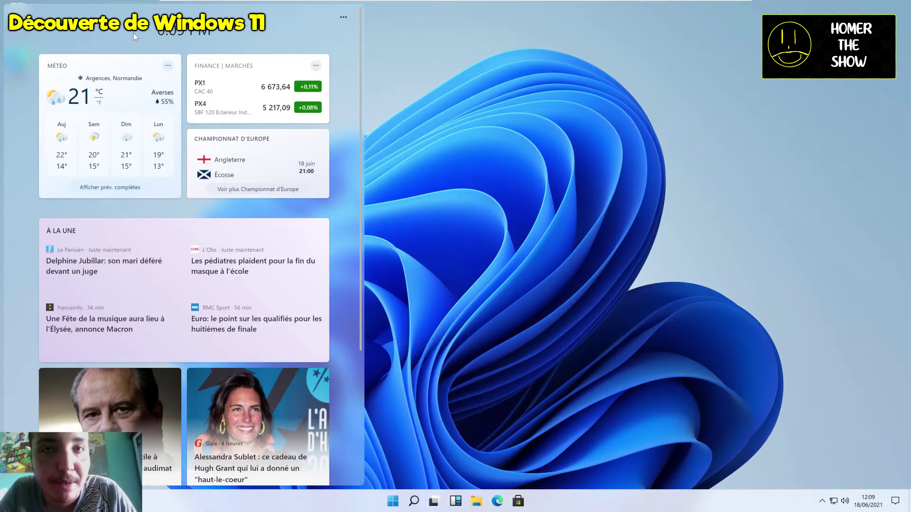
scroll(119, 284, "down", 3)
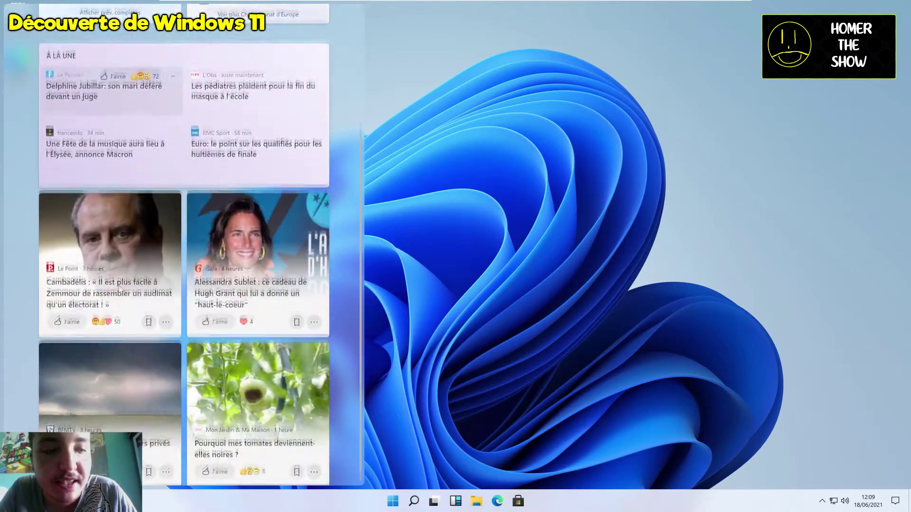
scroll(119, 287, "up", 3)
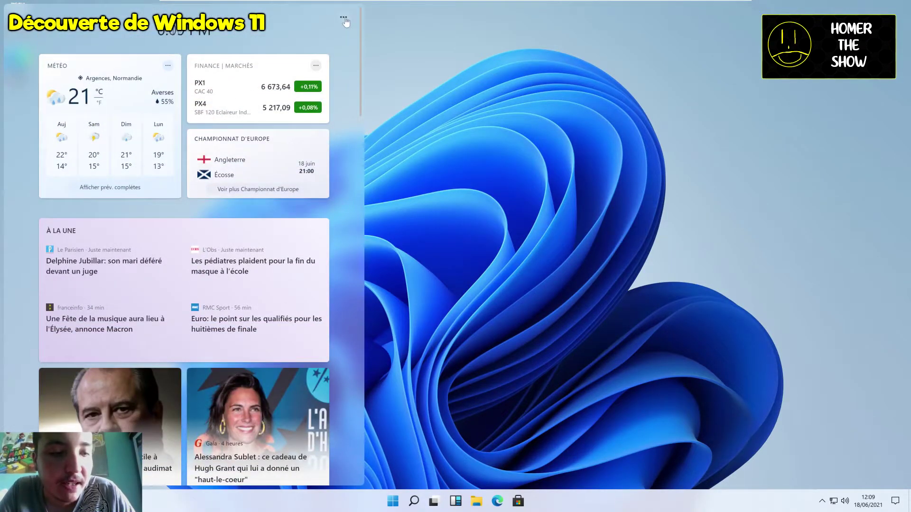
Step: Open the widgets' Gérer les centres d'intérêt page in Microsoft Edge, view it and close the browser window
left_click(344, 19)
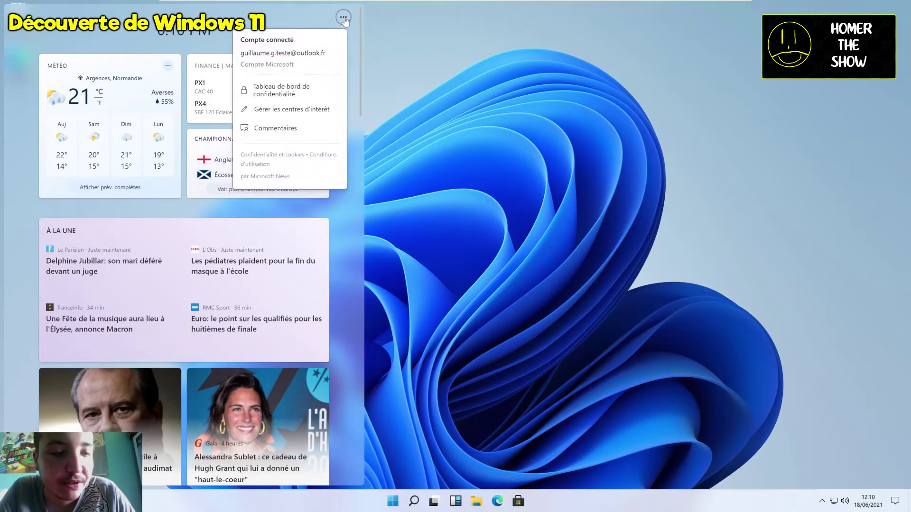
left_click(294, 110)
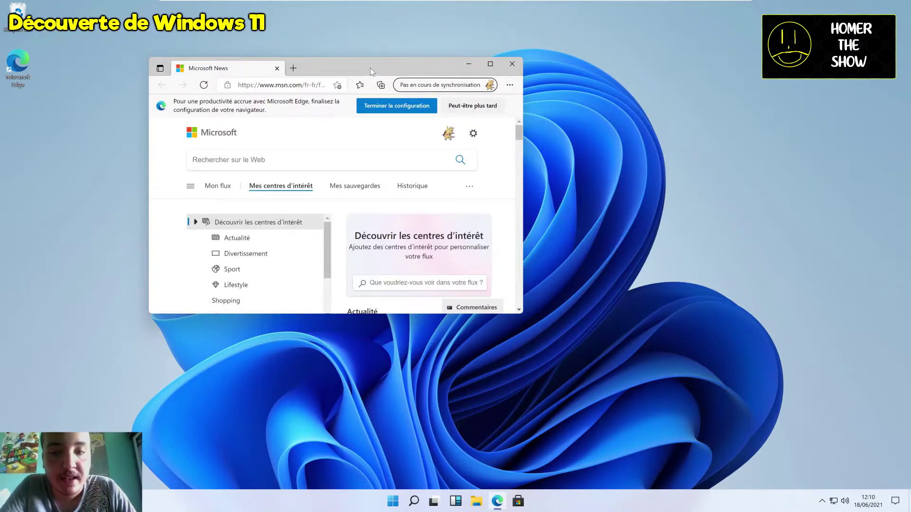
left_click_drag(370, 67, 395, 65)
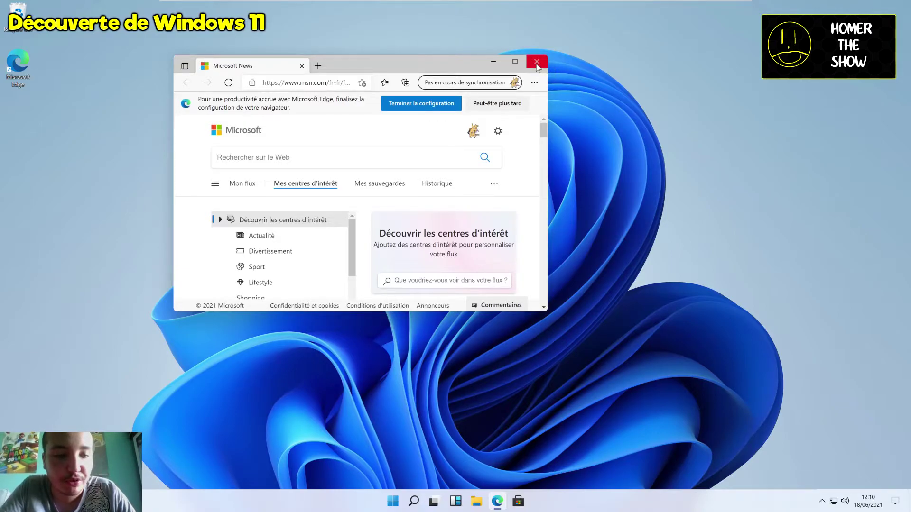
left_click(532, 64)
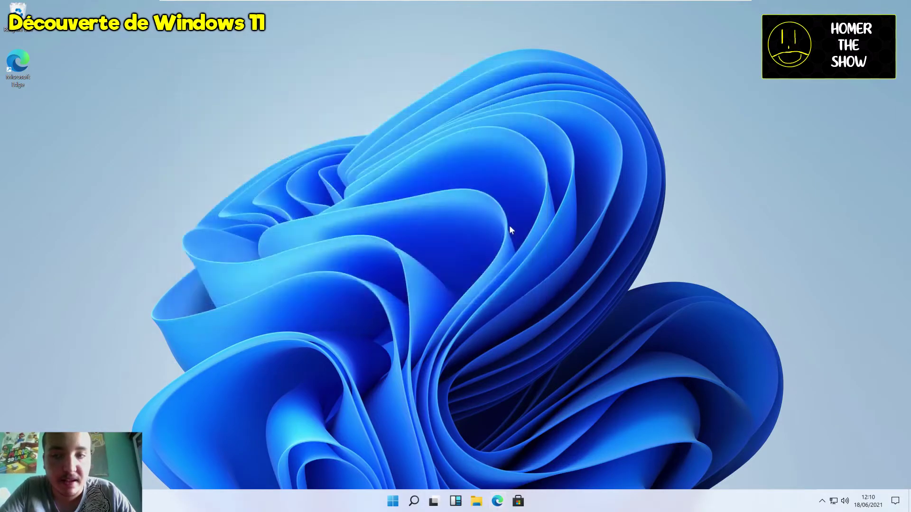
Step: View the pinned apps in the Start menu and close it
left_click(392, 503)
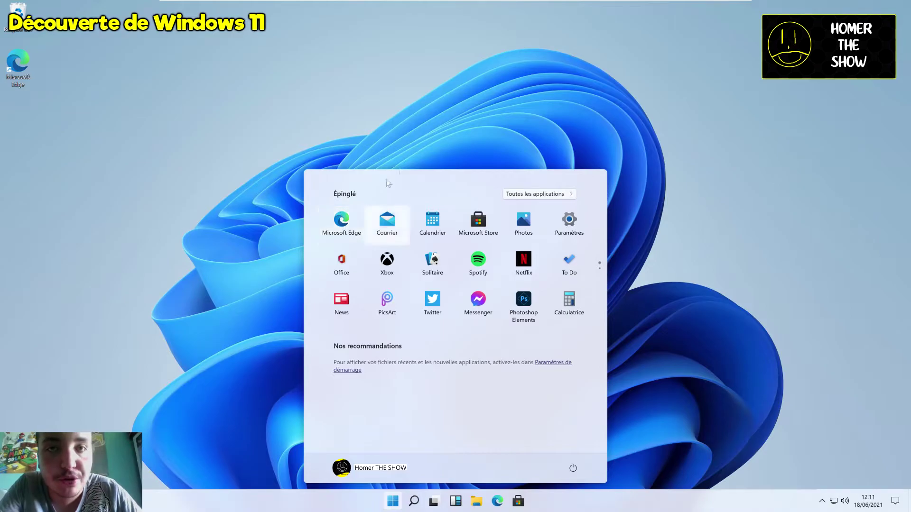
left_click(433, 152)
Step: Set the display scaling for text, apps and other items to 100% (Recommended) in the system settings and close Settings
left_click(895, 501)
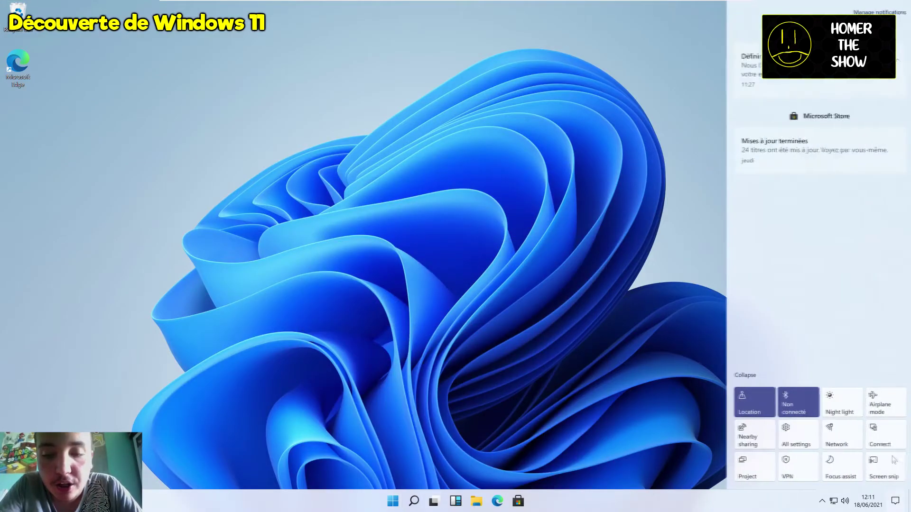
left_click(792, 438)
left_click(279, 233)
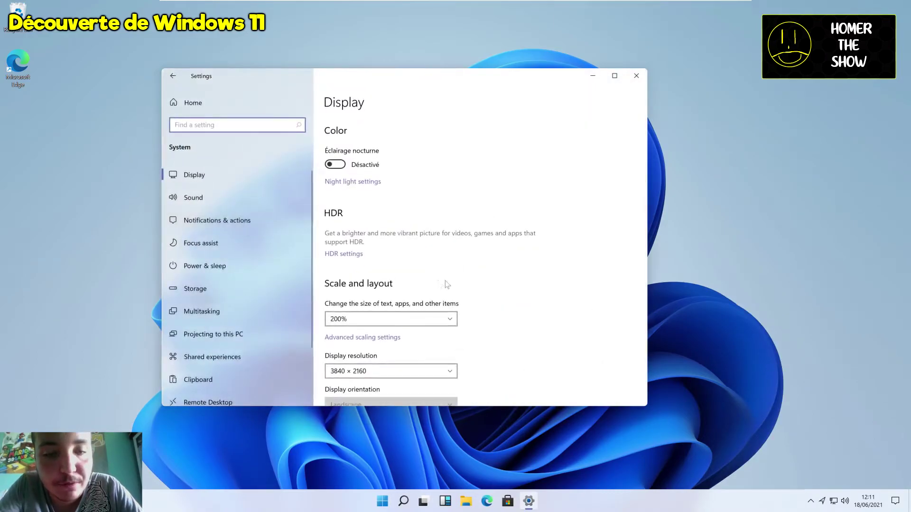
scroll(441, 280, "down", 1)
left_click(379, 268)
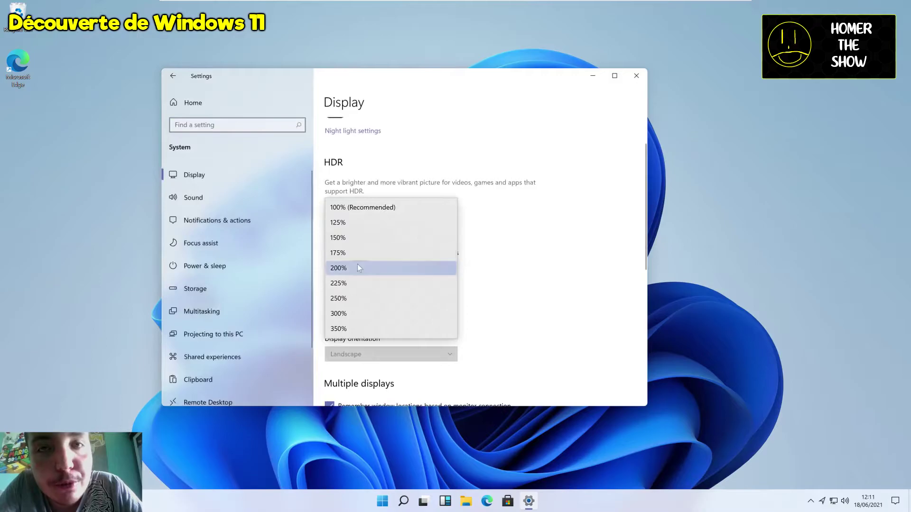
left_click(364, 209)
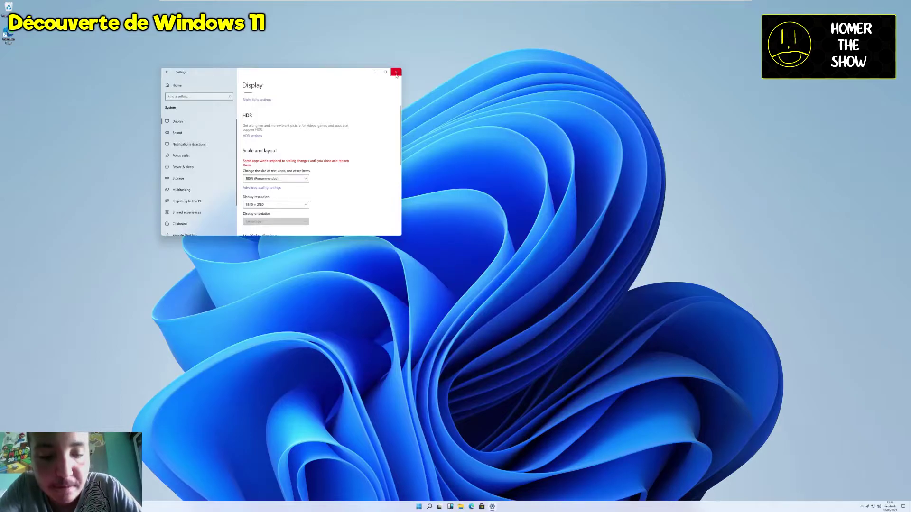
left_click(372, 75)
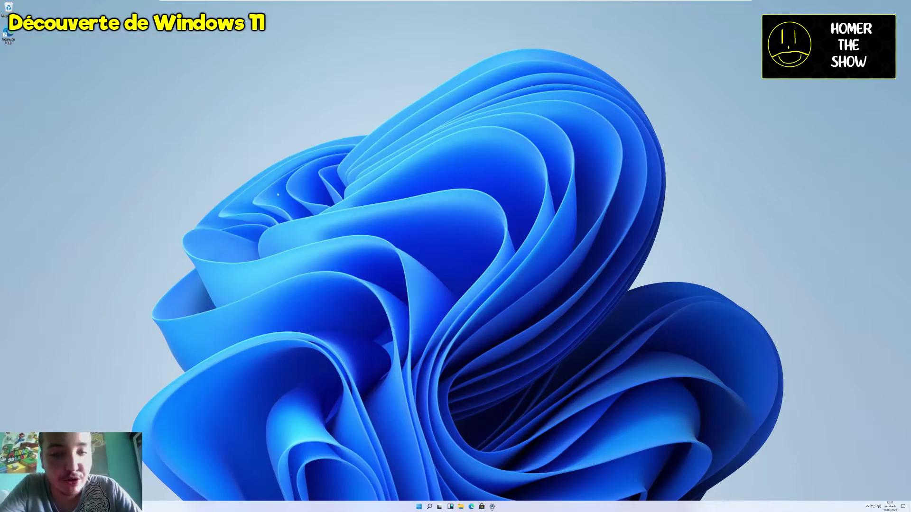
Step: Turn on showing recently added apps, most used apps and recently opened items for the Start menu, and close Settings
left_click(420, 507)
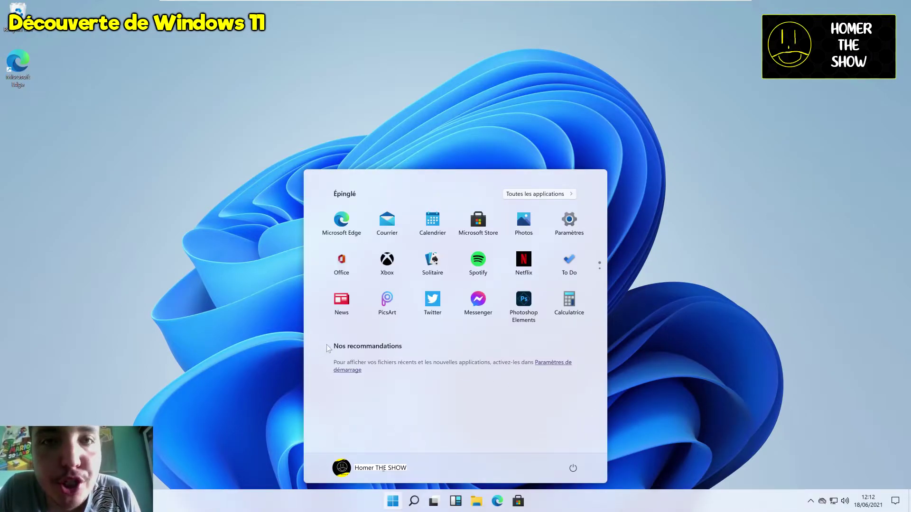
left_click(555, 363)
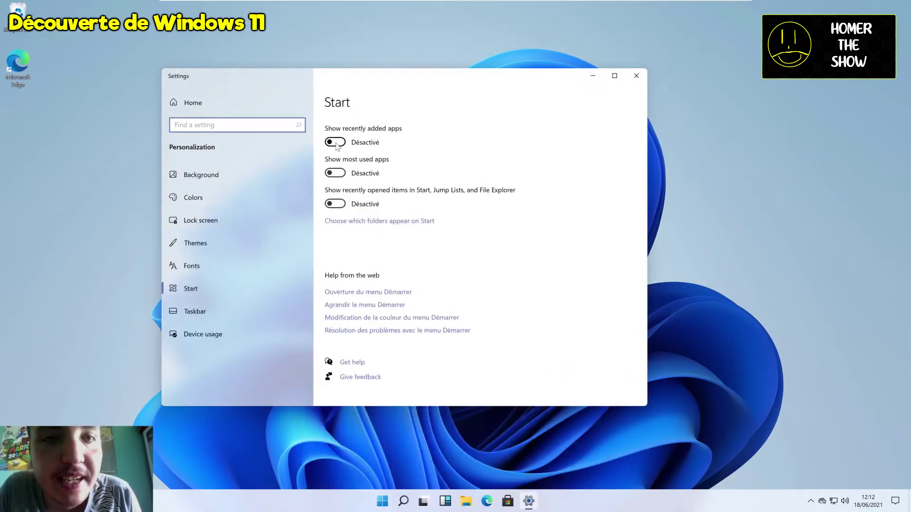
left_click(340, 143)
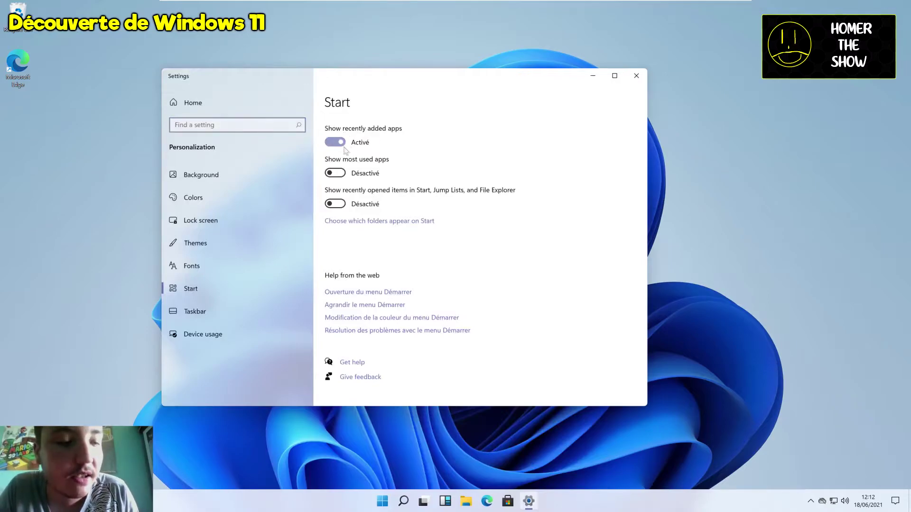
left_click(336, 173)
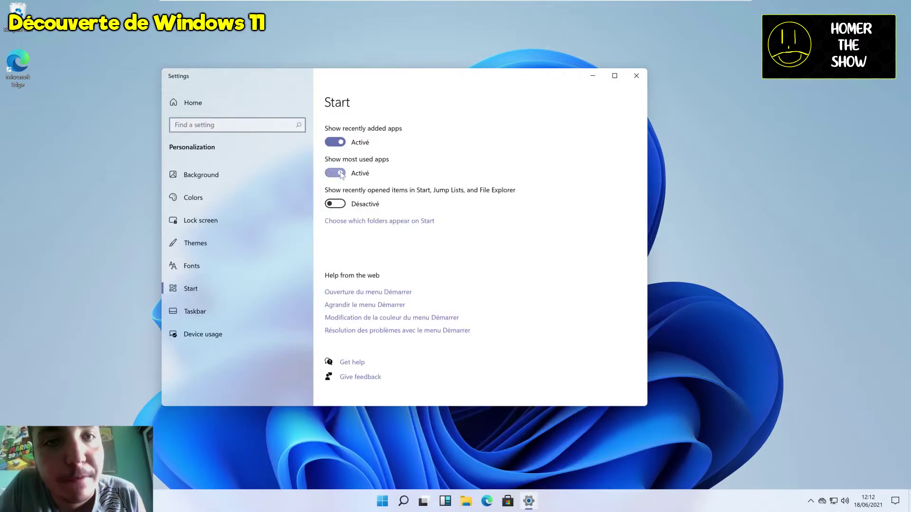
left_click(337, 205)
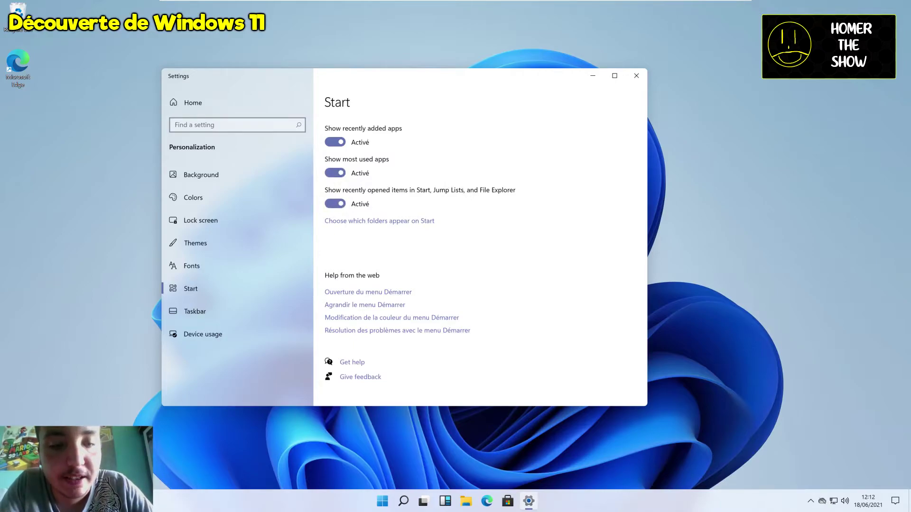
left_click(636, 75)
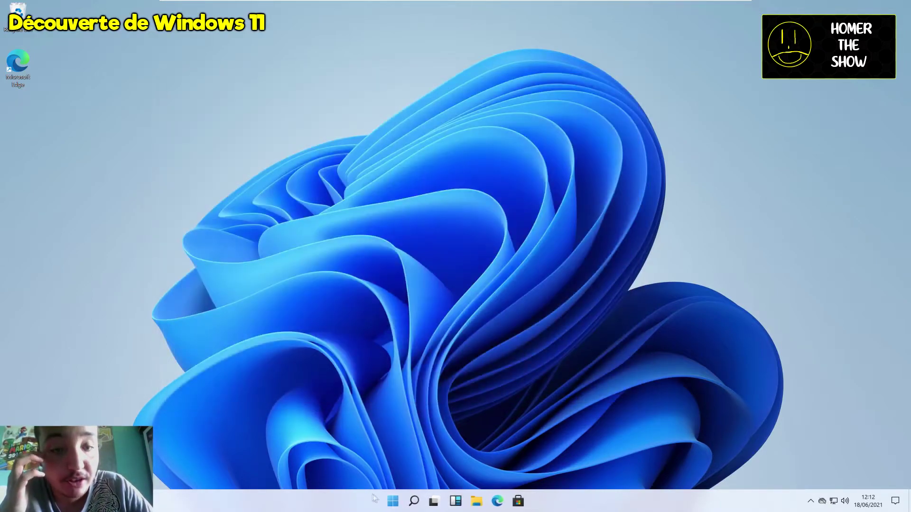
Step: Open Prise en main from the Start menu recommendations and move its window slightly towards the upper left
left_click(393, 502)
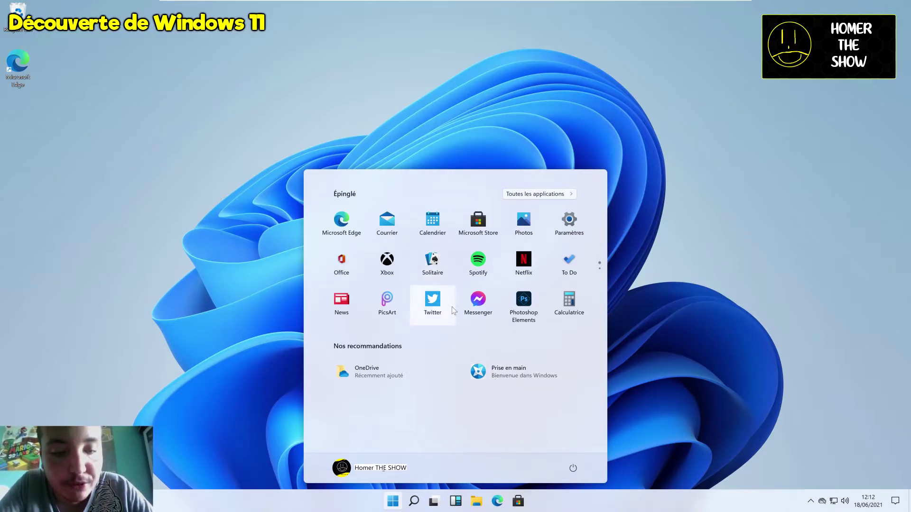
left_click(517, 376)
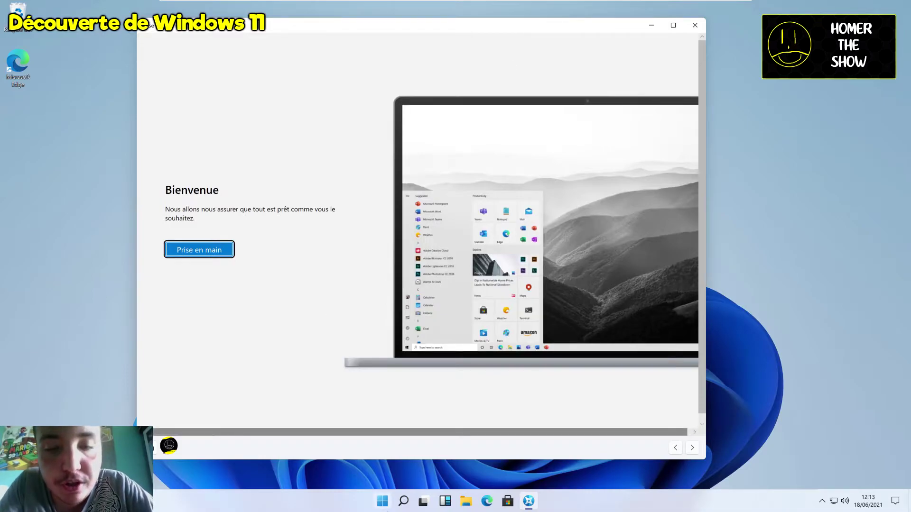
left_click(382, 501)
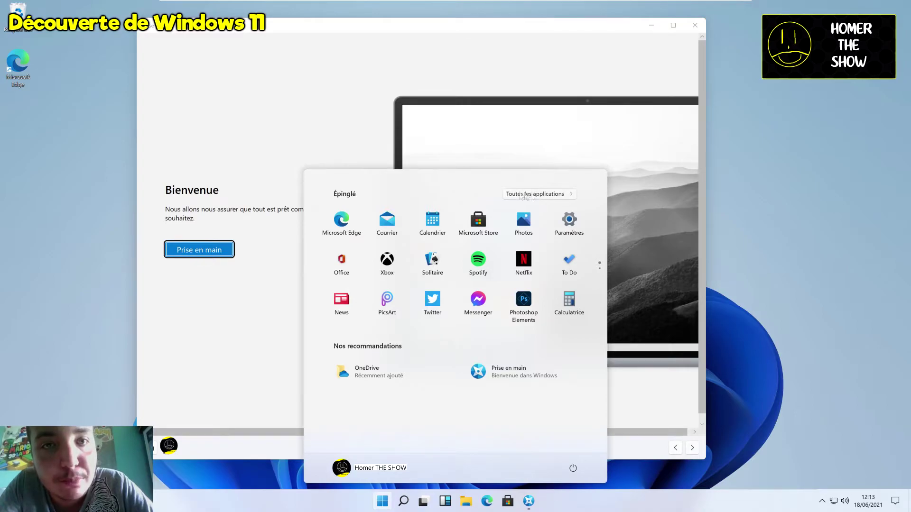
left_click_drag(649, 27, 598, 21)
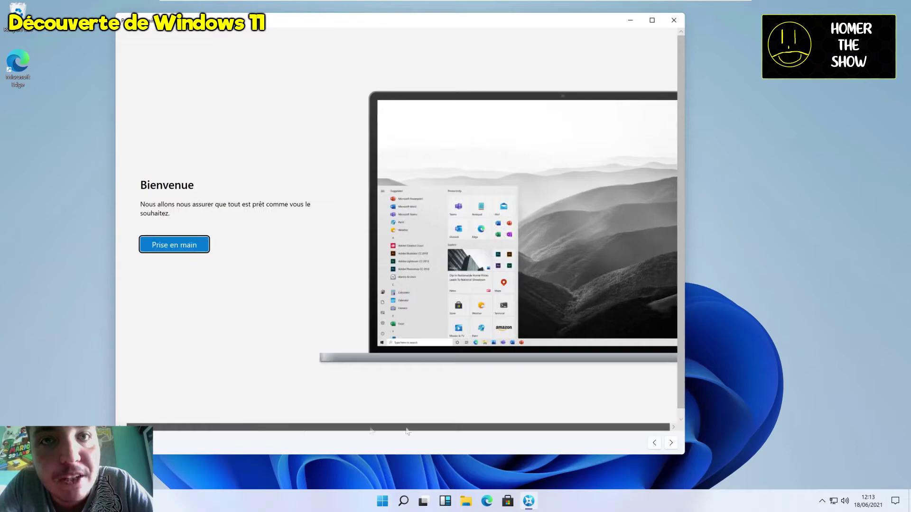
Step: Page through the Prise en main welcome tour to its final page and close it
left_click(671, 443)
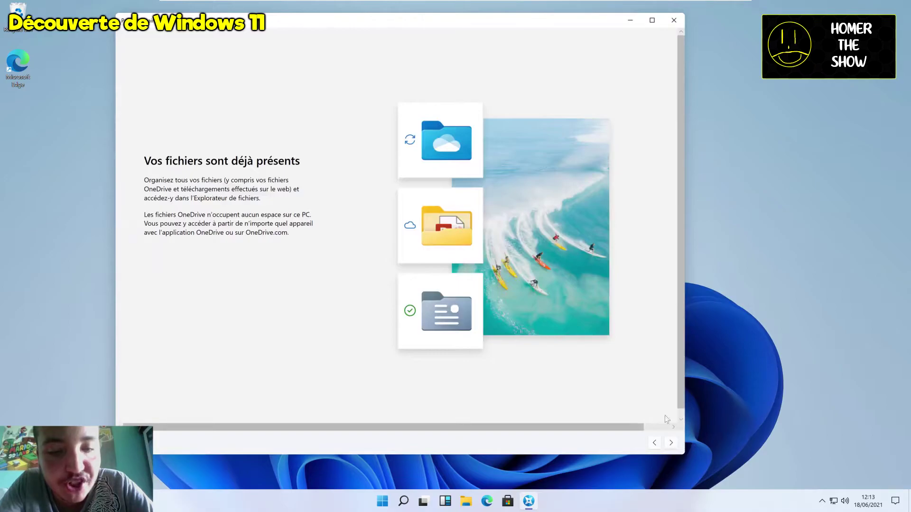
left_click(671, 443)
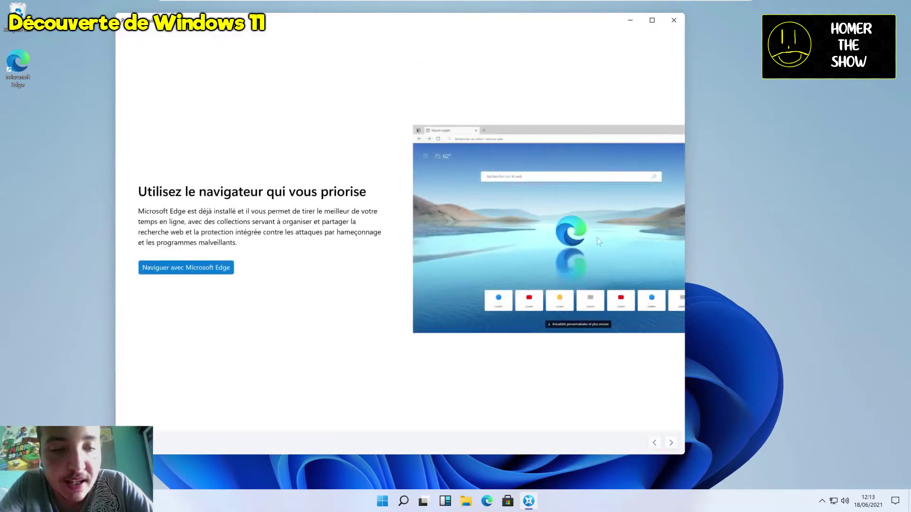
left_click(672, 442)
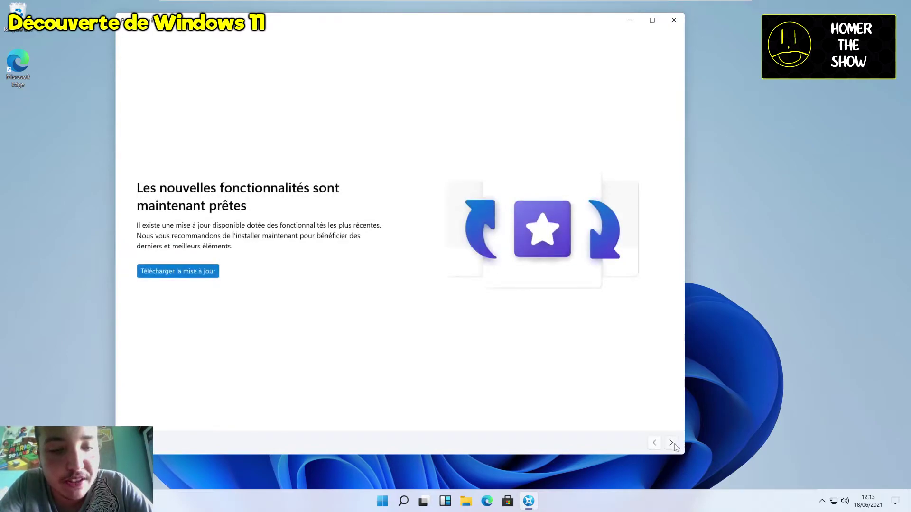
left_click(672, 442)
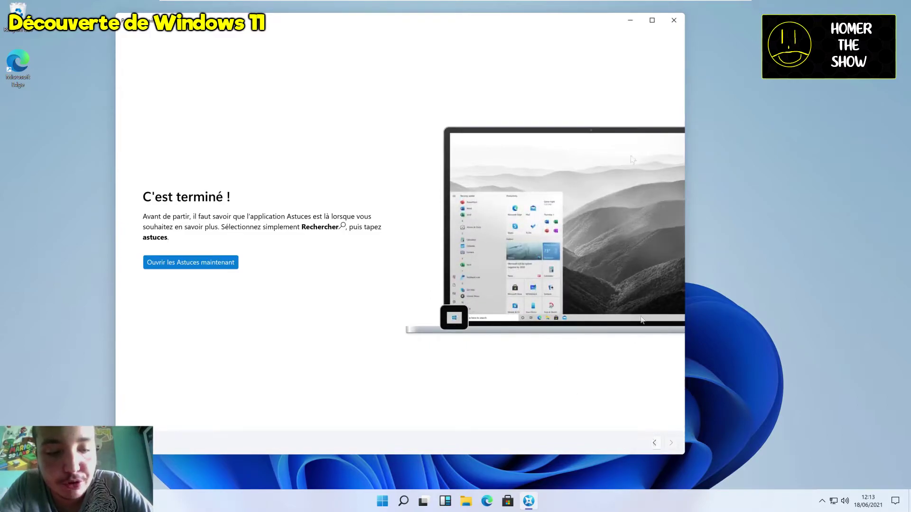
left_click(673, 20)
Step: Look through the full list of applications in Start, expand the Windows Ease of Access folder, and return to the pinned apps
left_click(382, 501)
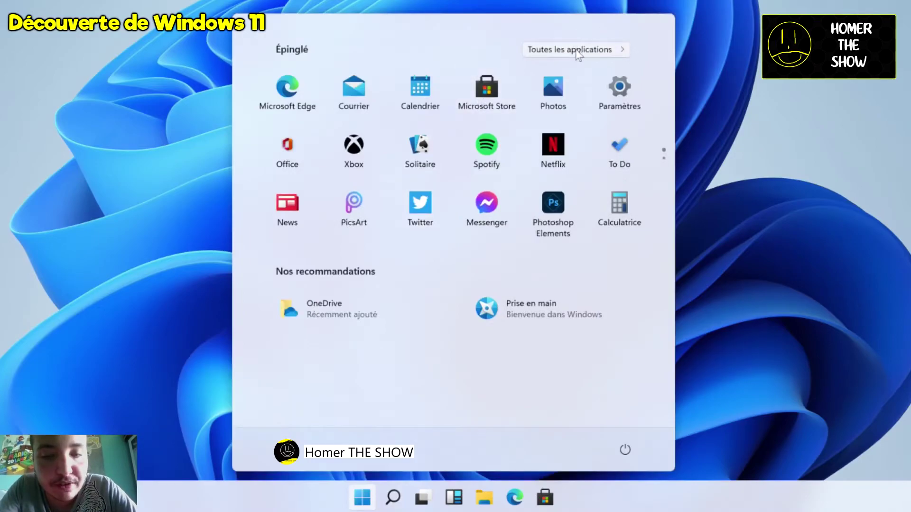
left_click(526, 50)
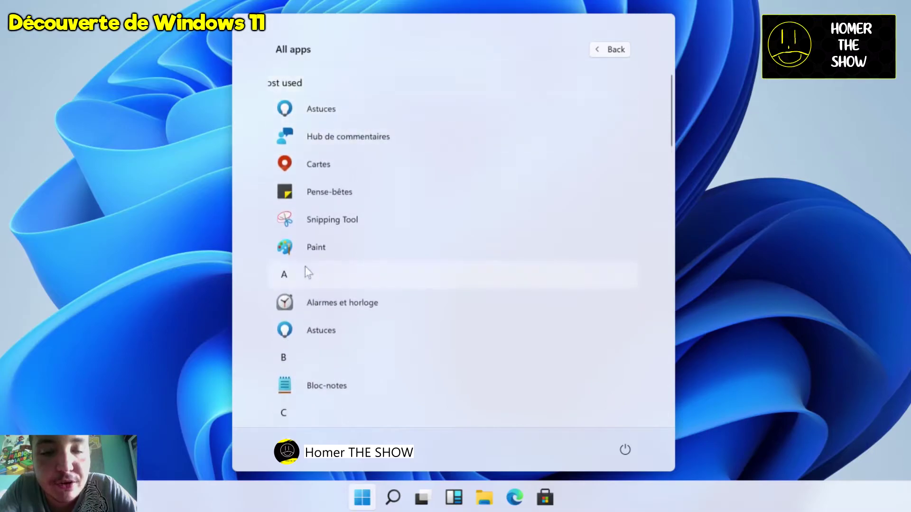
scroll(549, 228, "down", 5)
scroll(506, 230, "down", 15)
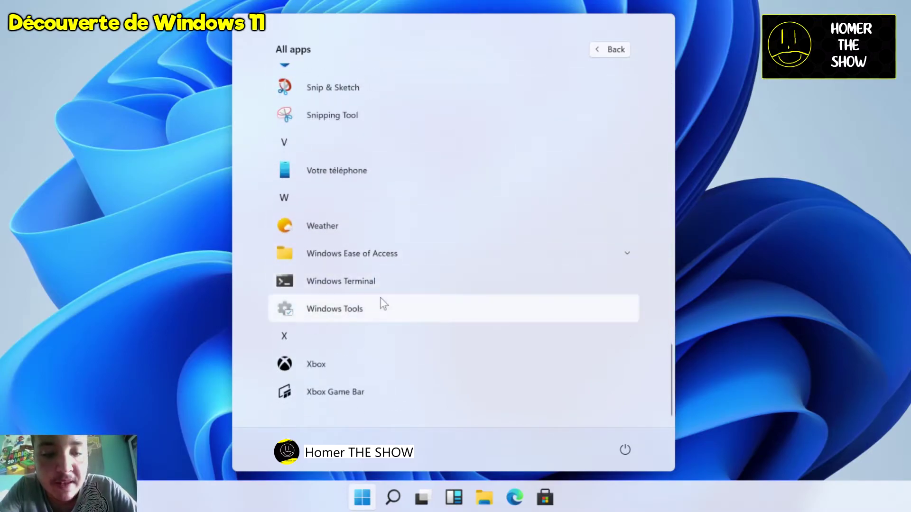
left_click(625, 260)
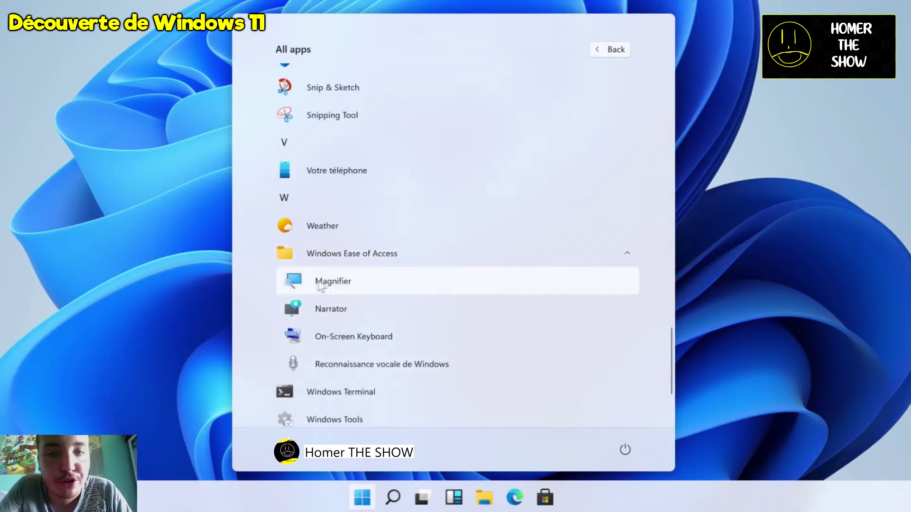
left_click(618, 51)
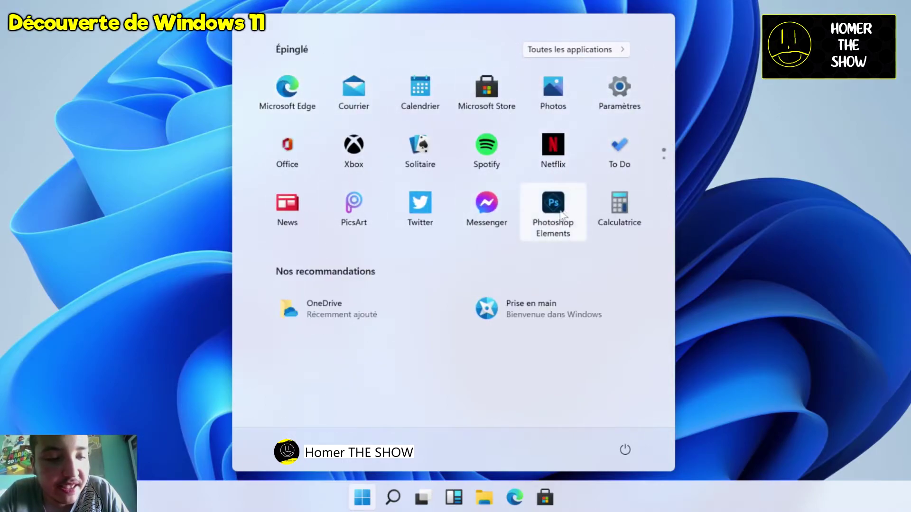
Step: Rearrange the pinned Start apps so Twitter comes first and Photoshop Elements sits just before Netflix
left_click_drag(420, 203, 288, 97)
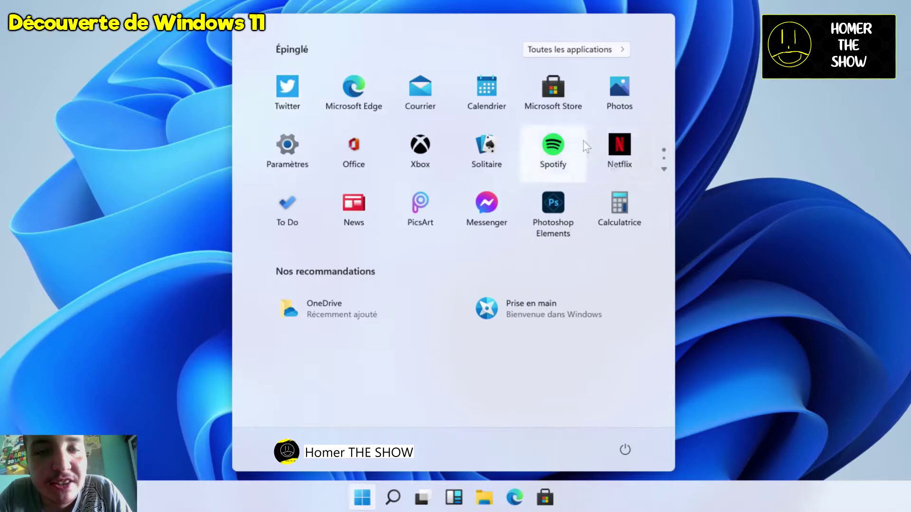
left_click(664, 158)
left_click(664, 139)
left_click_drag(559, 166, 562, 165)
left_click_drag(617, 147, 452, 49)
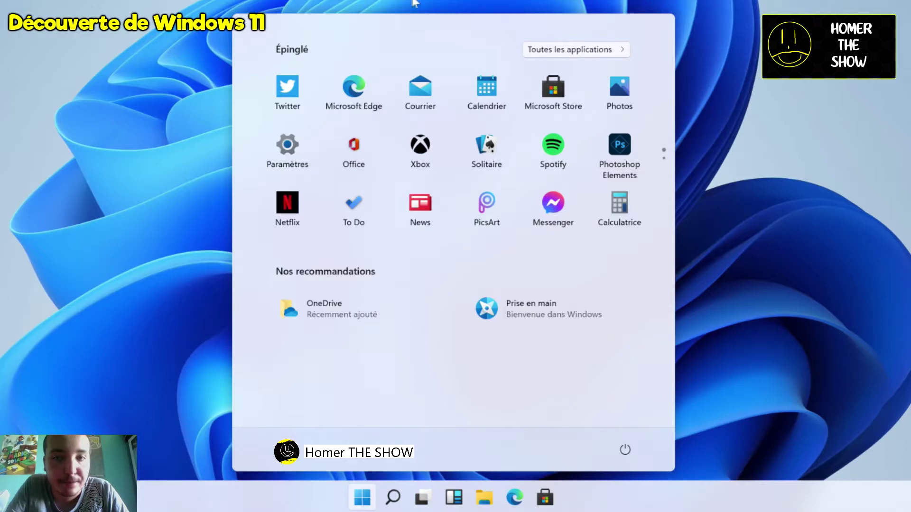
Step: Pin Snipping Tool to the Start menu from the full application list and return to the pinned apps
left_click(564, 51)
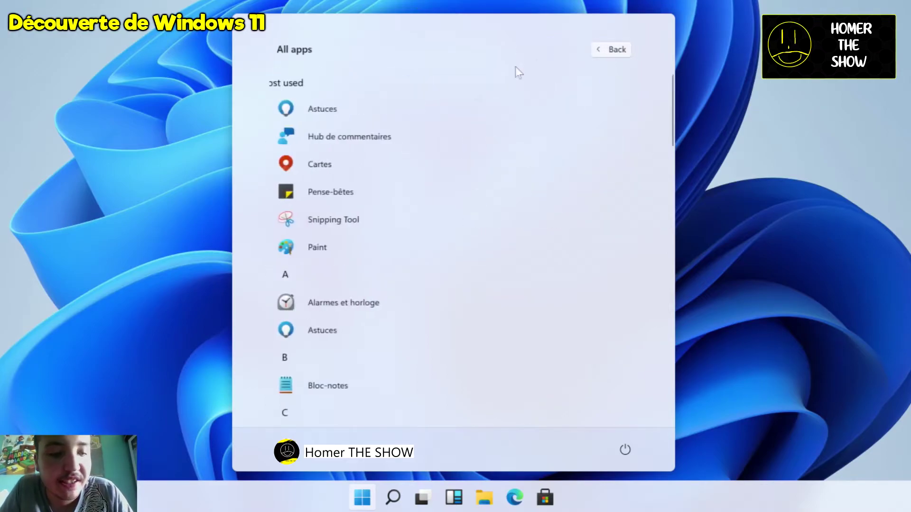
scroll(418, 118, "down", 2)
right_click(349, 111)
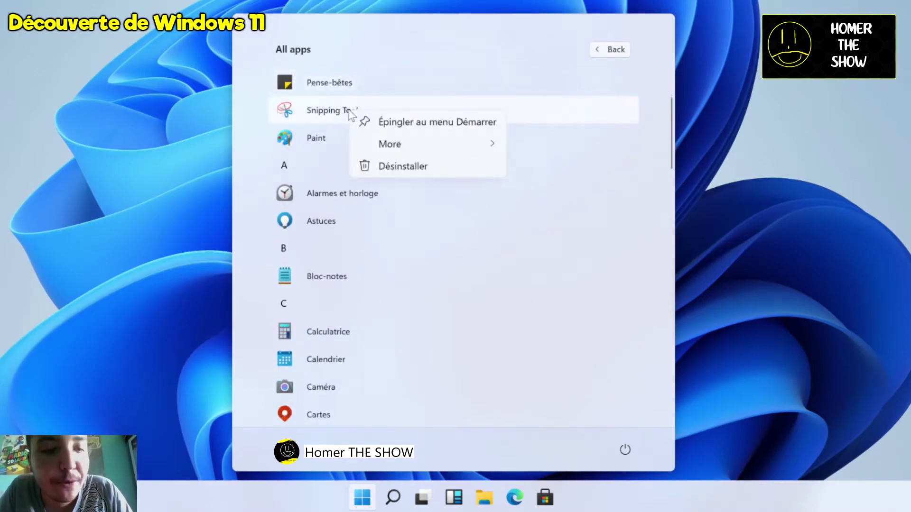
left_click(416, 122)
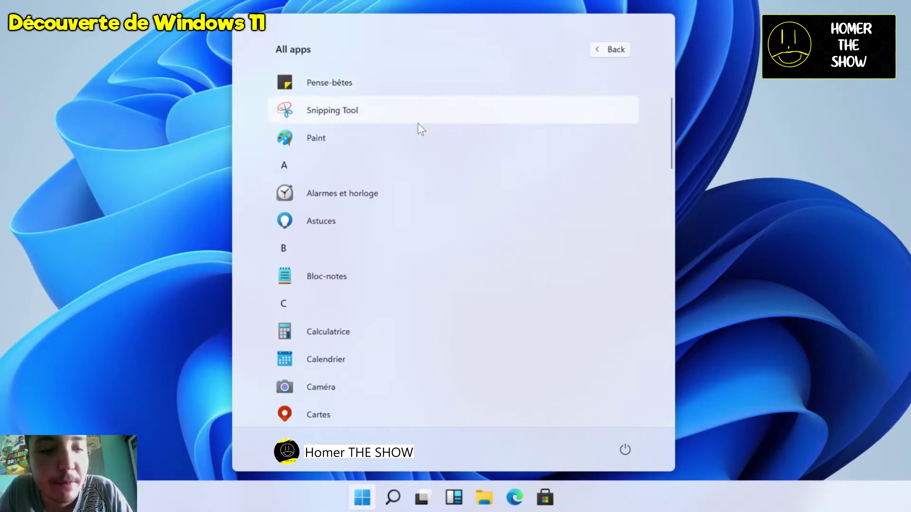
left_click(616, 53)
Step: Move Snipping Tool from the second page of pinned Start apps to the first position
scroll(456, 149, "down", 2)
left_click_drag(287, 148, 315, 50)
scroll(291, 199, "up", 2)
scroll(290, 190, "down", 2)
left_click_drag(288, 181, 310, 101)
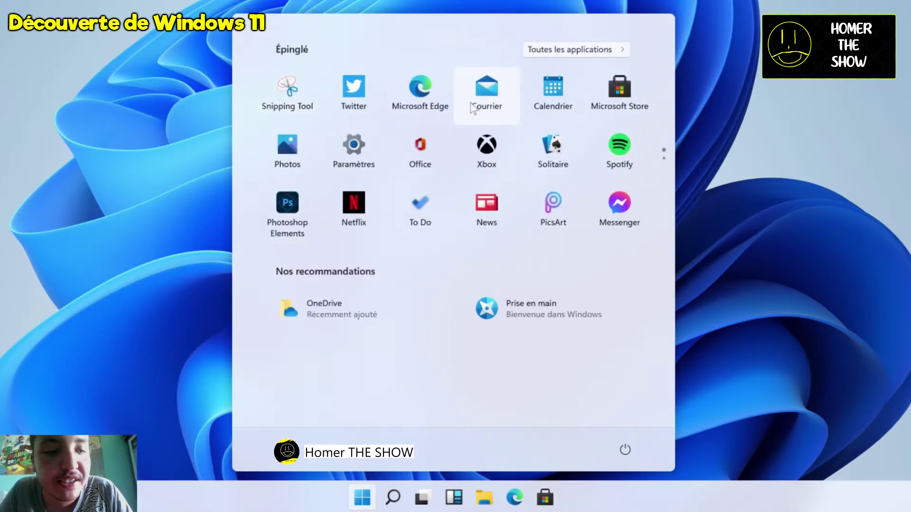
Step: Launch Snipping Tool from the Start menu, pin it to the taskbar and close its window
left_click(272, 91)
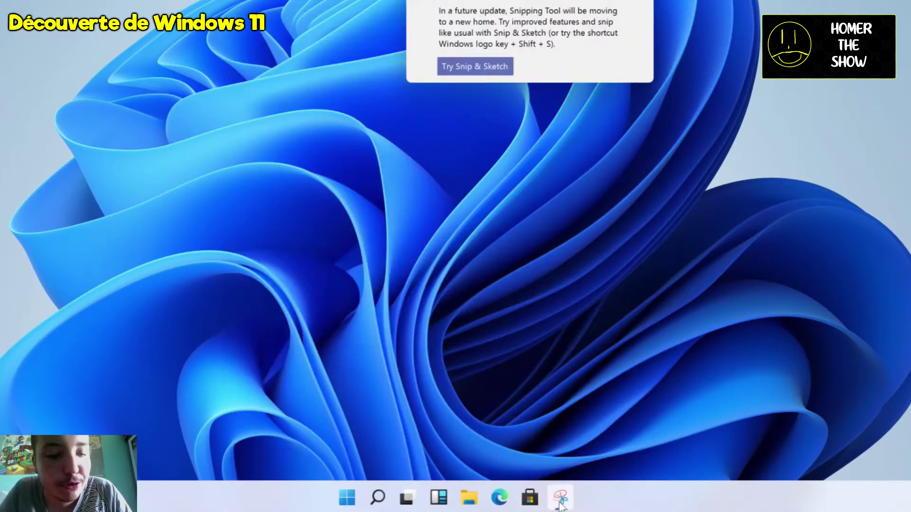
right_click(562, 506)
left_click(489, 441)
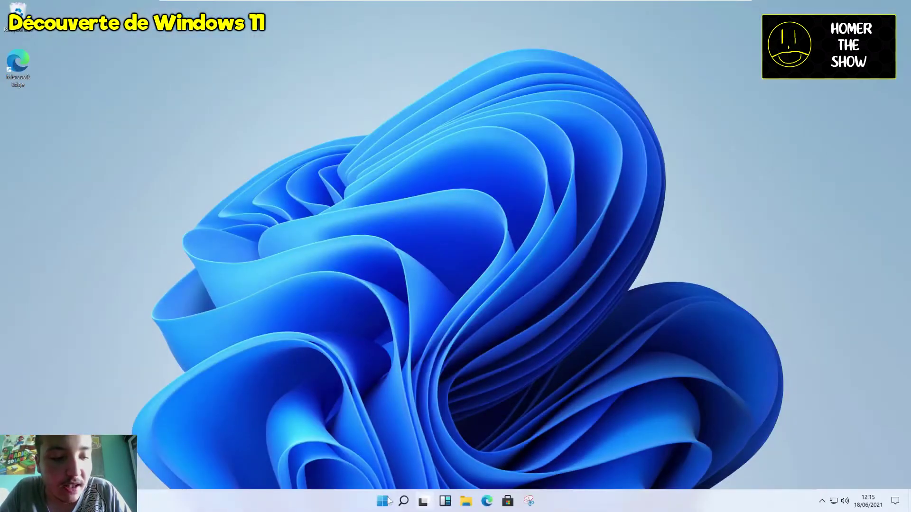
Step: Launch Paramètres and Xbox from the pinned apps in the Start menu
left_click(383, 501)
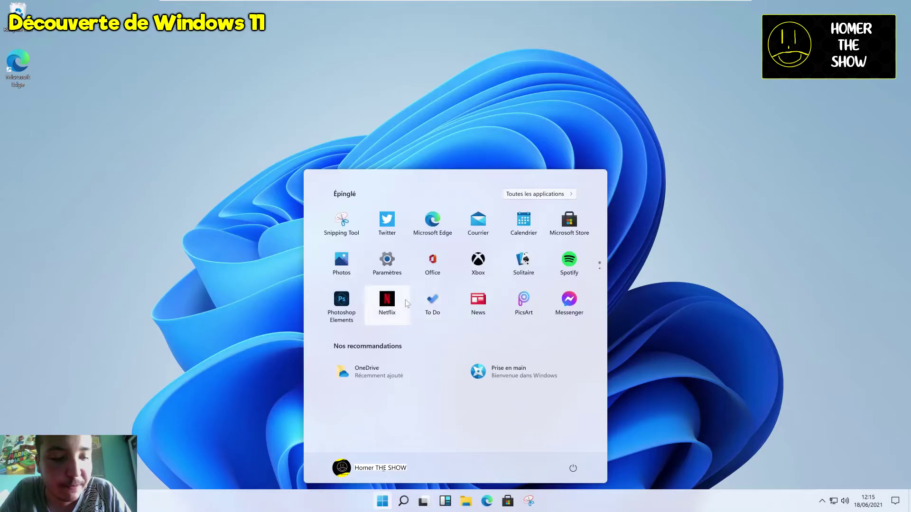
left_click(394, 264)
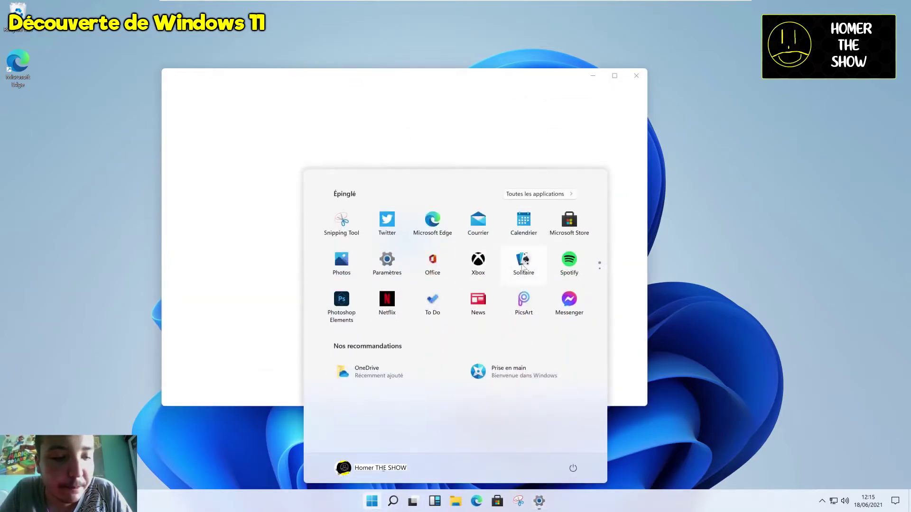
left_click(478, 259)
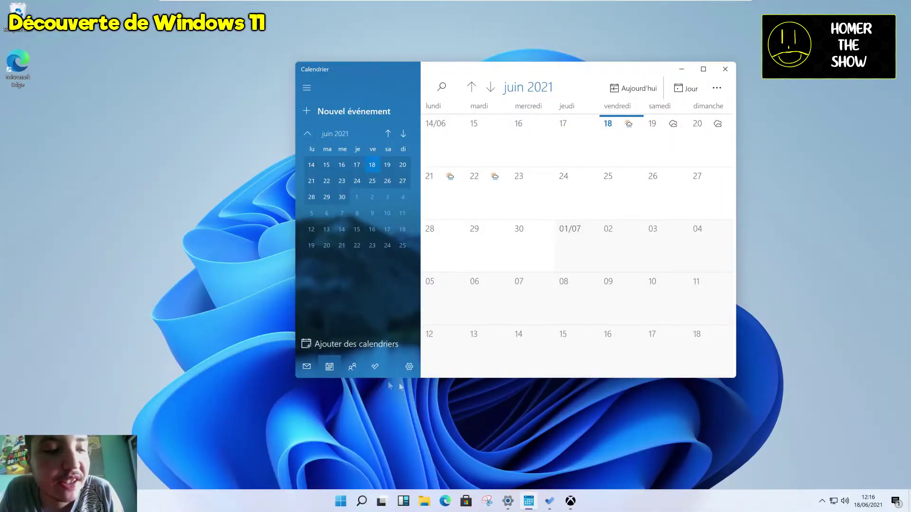
Step: Open File Explorer and rearrange the Calendar and File Explorer windows on the desktop
left_click_drag(517, 75, 539, 66)
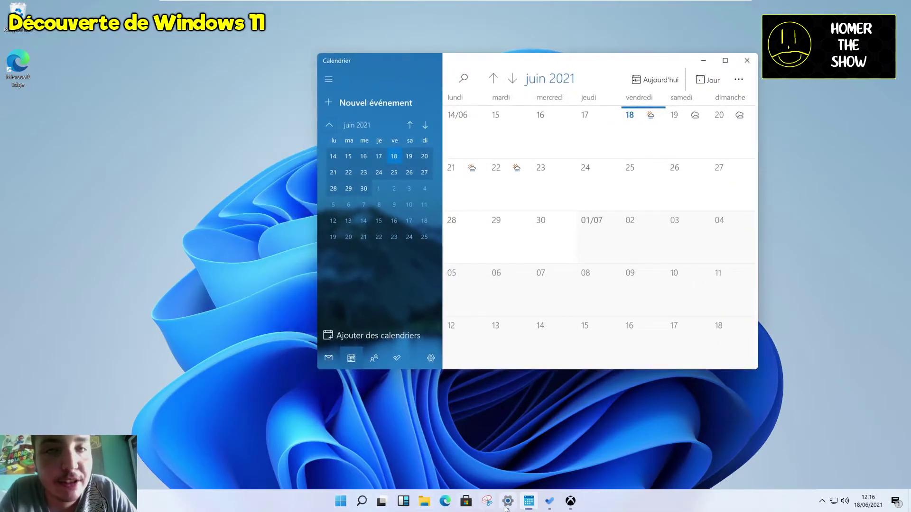
key("super+e")
left_click_drag(616, 65, 670, 91)
left_click_drag(417, 82, 444, 114)
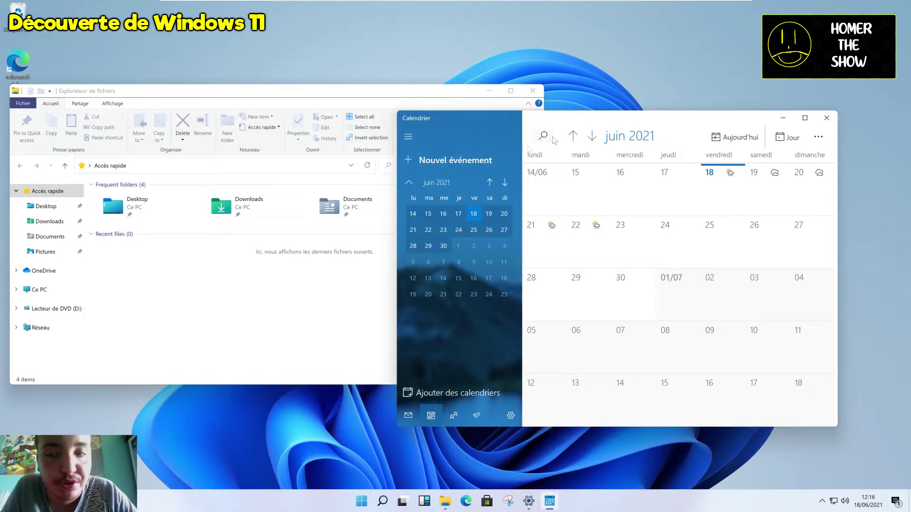
Step: Show the desktop, then open the taskbar settings and look through the available options
key("super+d")
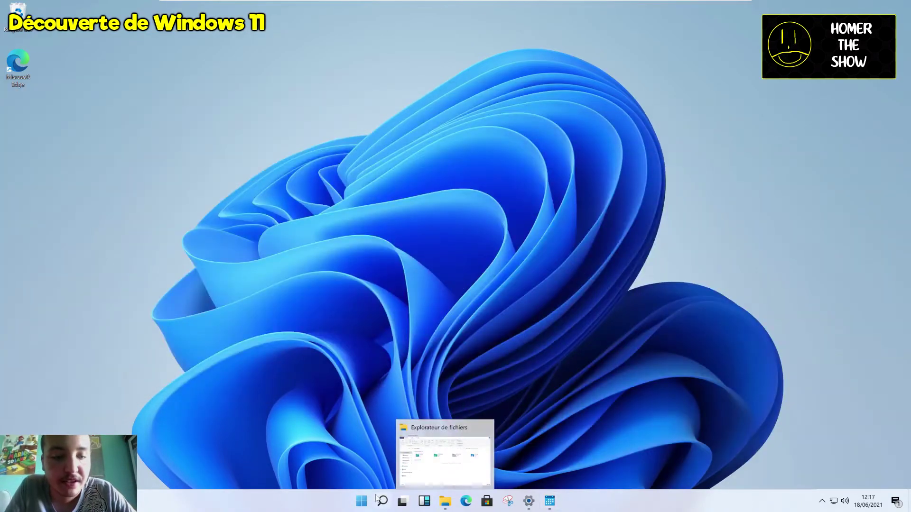
right_click(636, 495)
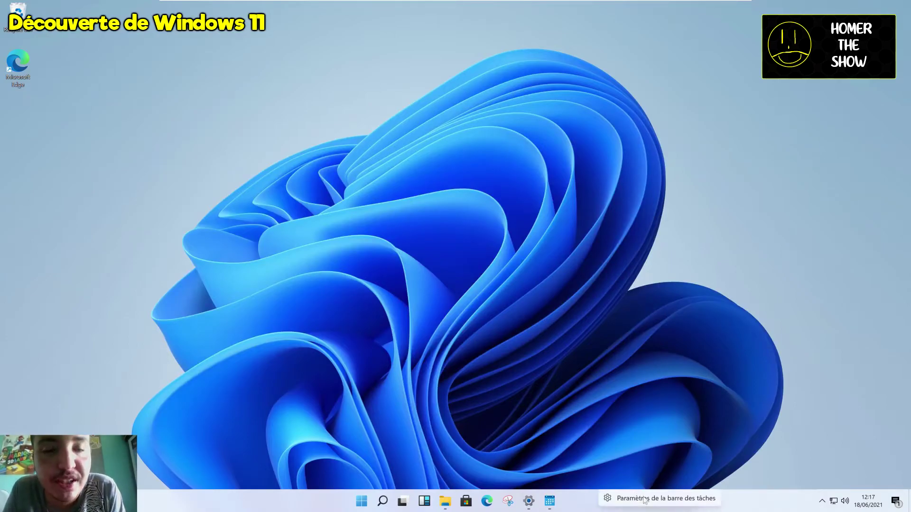
left_click(645, 499)
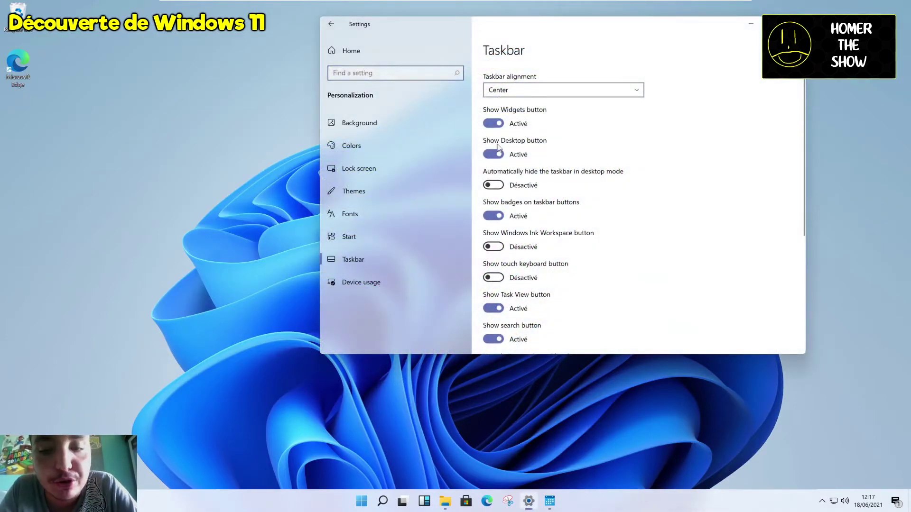
scroll(527, 141, "down", 2)
scroll(527, 142, "down", 5)
scroll(524, 145, "up", 8)
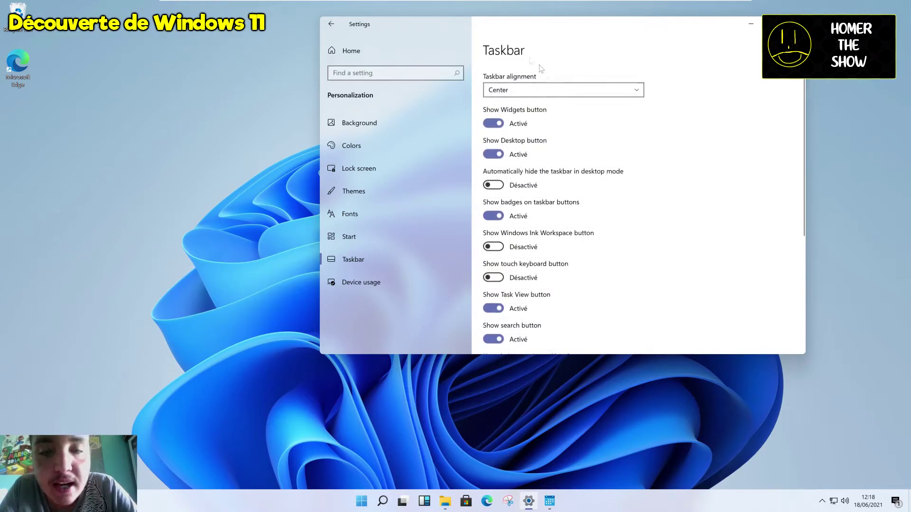
Step: Try the Left taskbar alignment and switch it back to Center
left_click(548, 89)
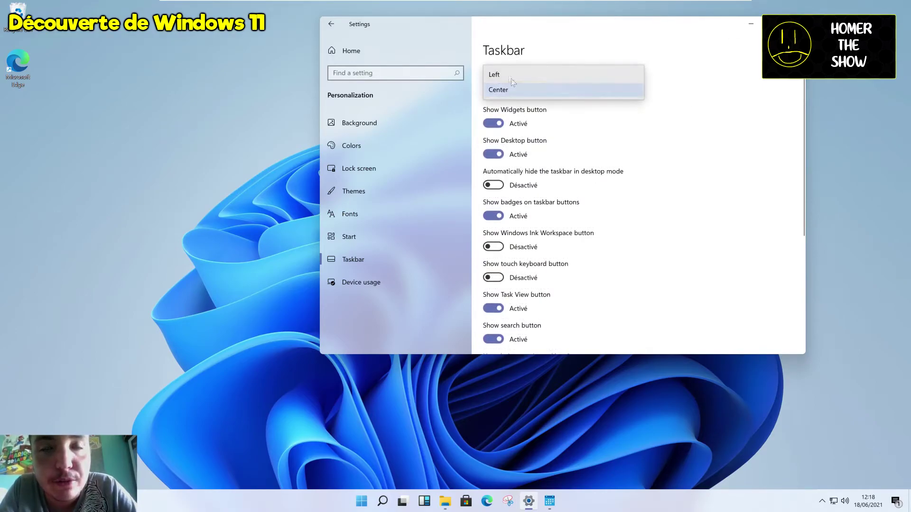
left_click(511, 74)
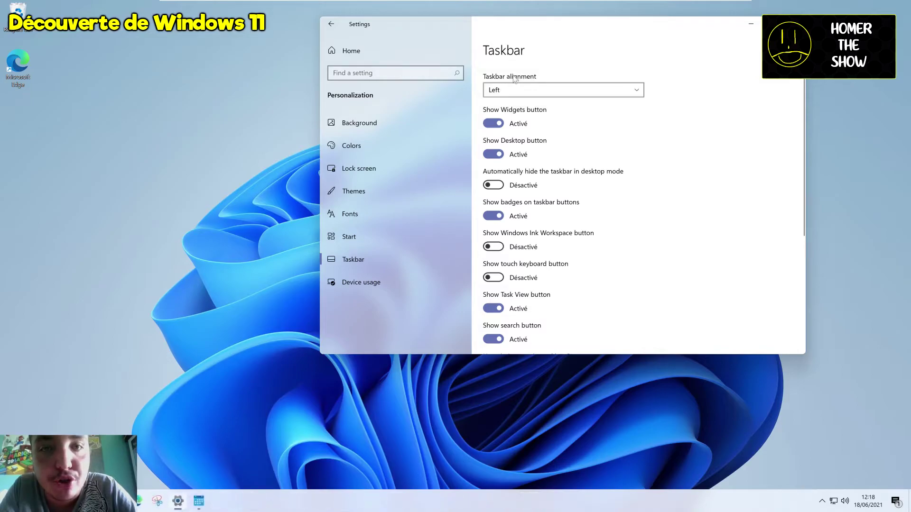
left_click(517, 90)
left_click(519, 103)
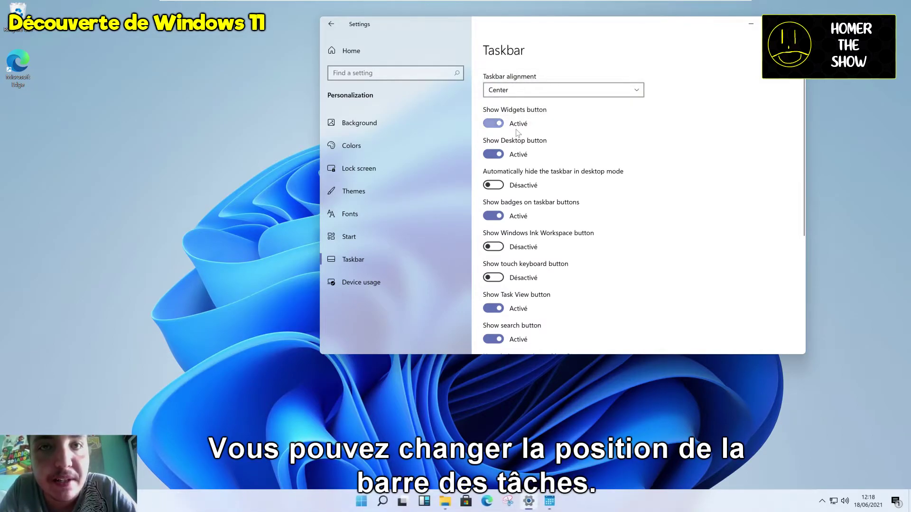
Step: Set the taskbar alignment to Left and display the Start menu in its new position
left_click(551, 90)
left_click(528, 73)
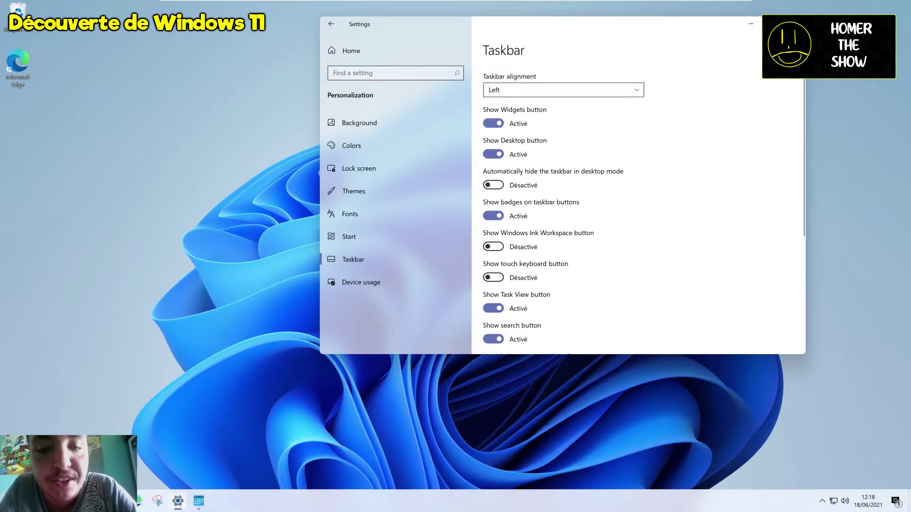
key("super")
key("super")
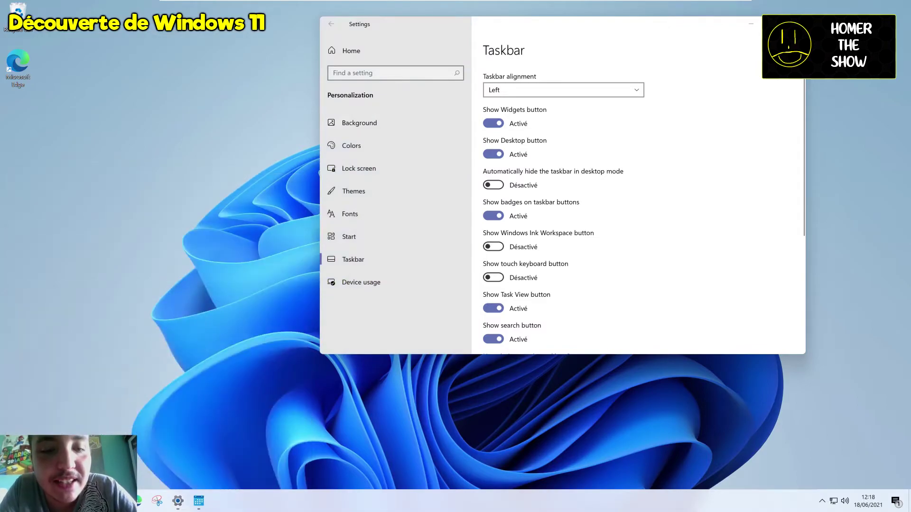
key("super")
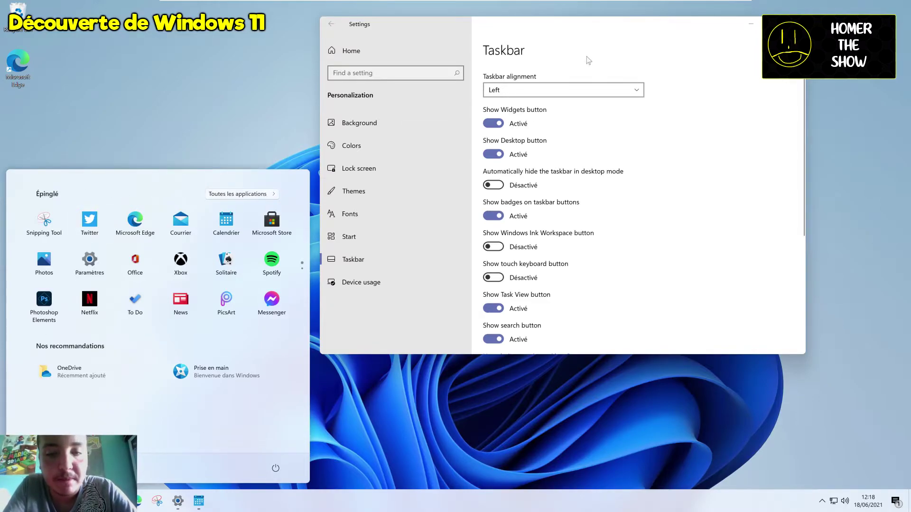
Step: Try switching the Widgets button and the Desktop button off and on again in the taskbar settings
left_click(496, 124)
left_click(496, 125)
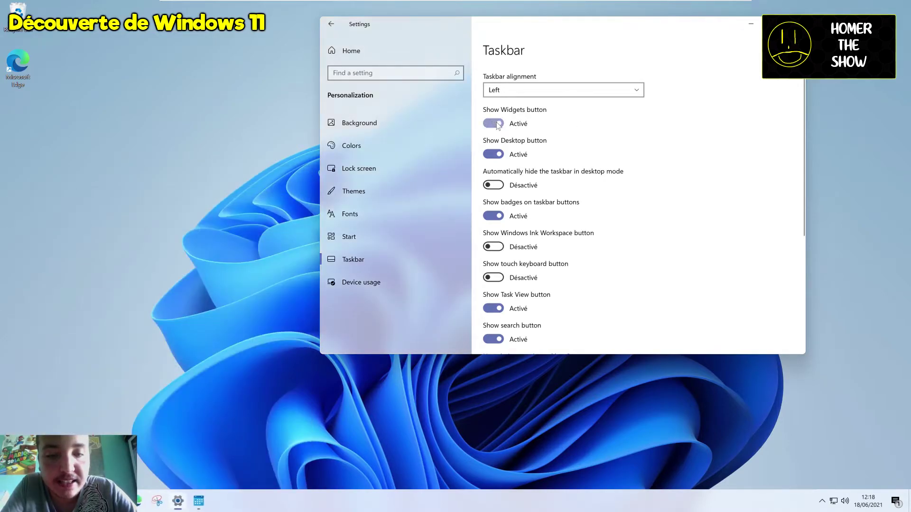
left_click(497, 153)
left_click(496, 153)
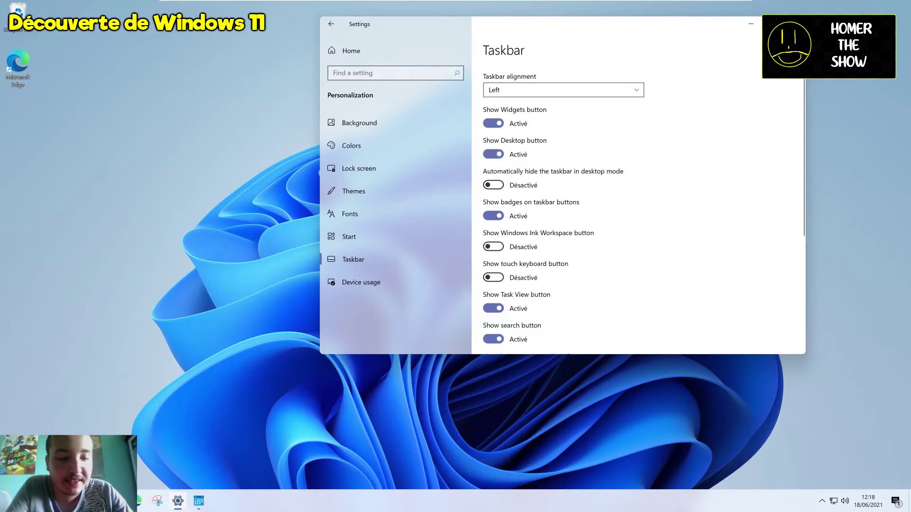
Step: Launch Cortana from the full application list to view its sign-in window, then close it
key("super")
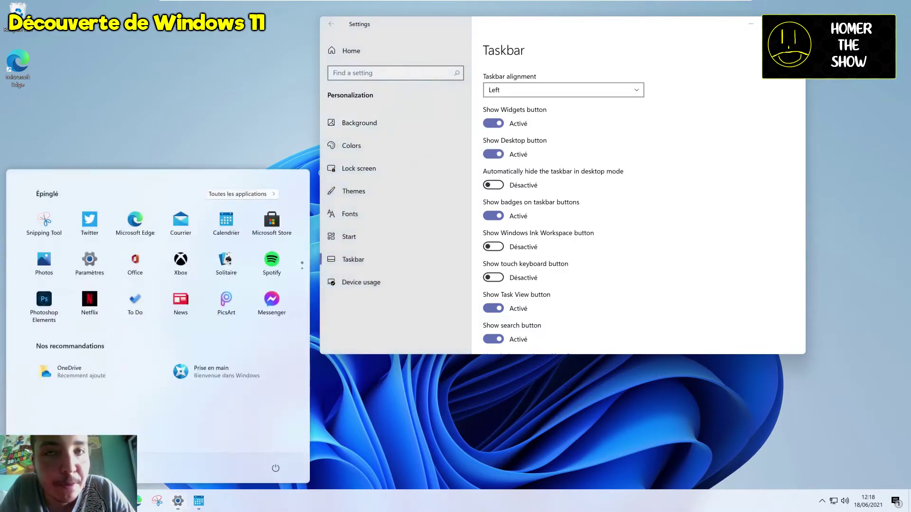
left_click(238, 194)
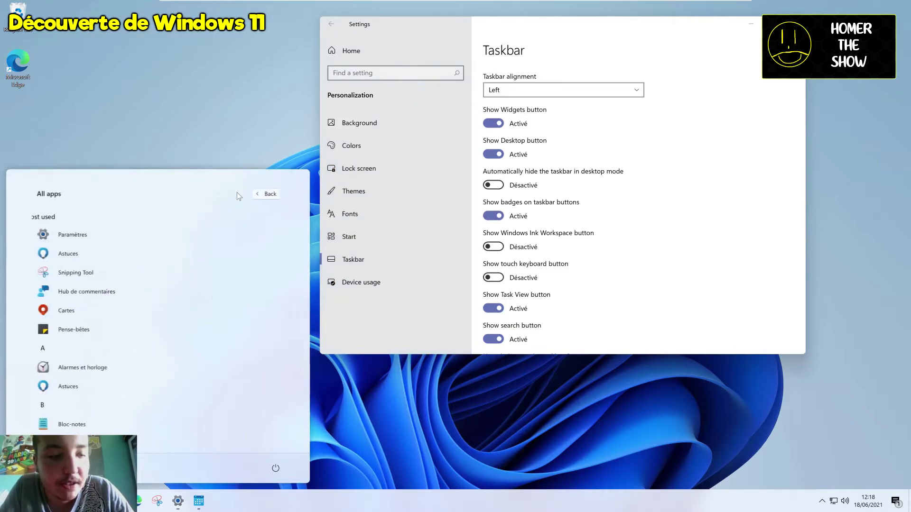
scroll(81, 350, "down", 3)
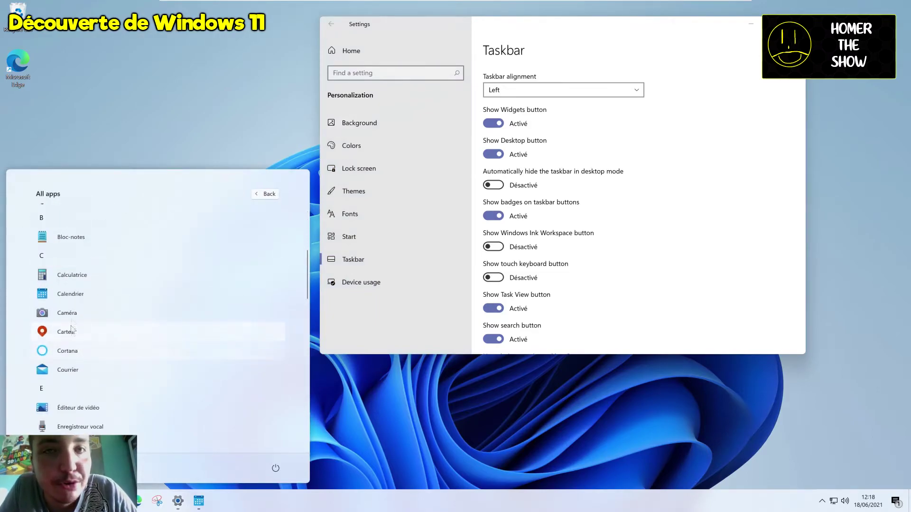
left_click(98, 350)
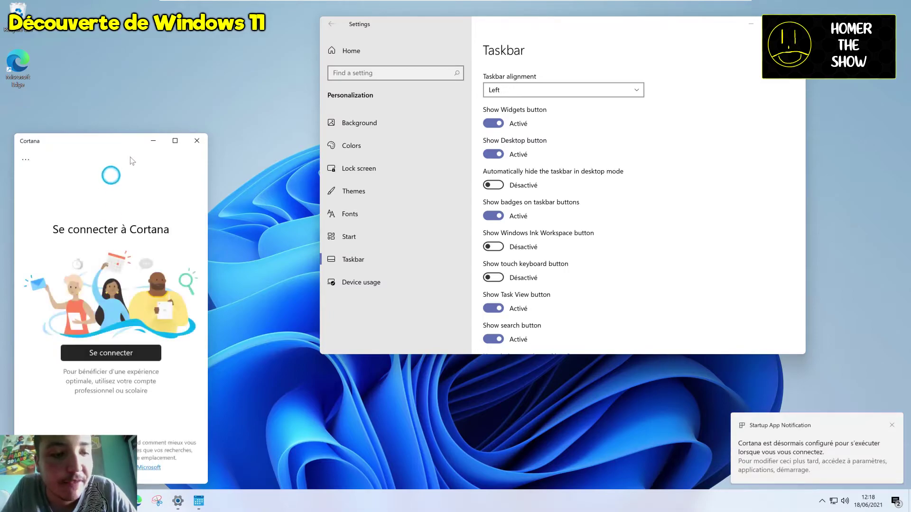
left_click(197, 142)
Step: Turn on the touch keyboard button for the taskbar and try the touch keyboard with its emoji and GIF panel
left_click(494, 278)
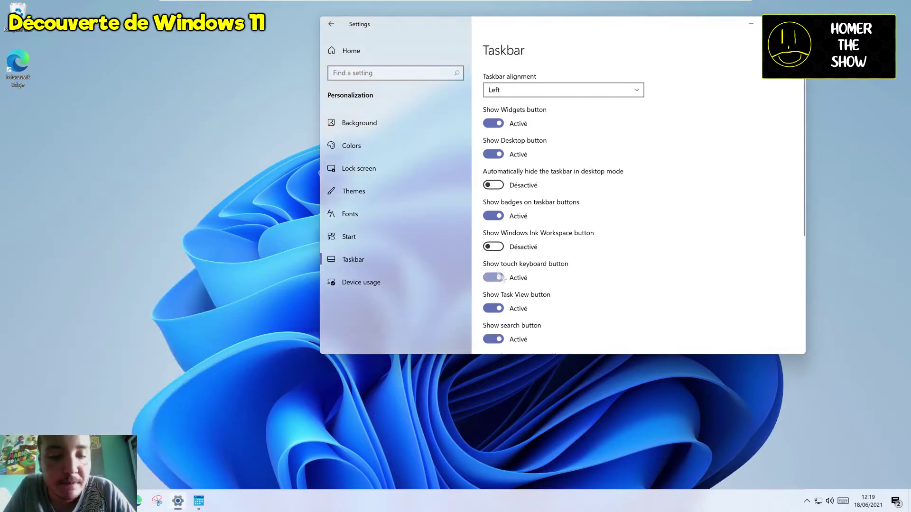
left_click(843, 502)
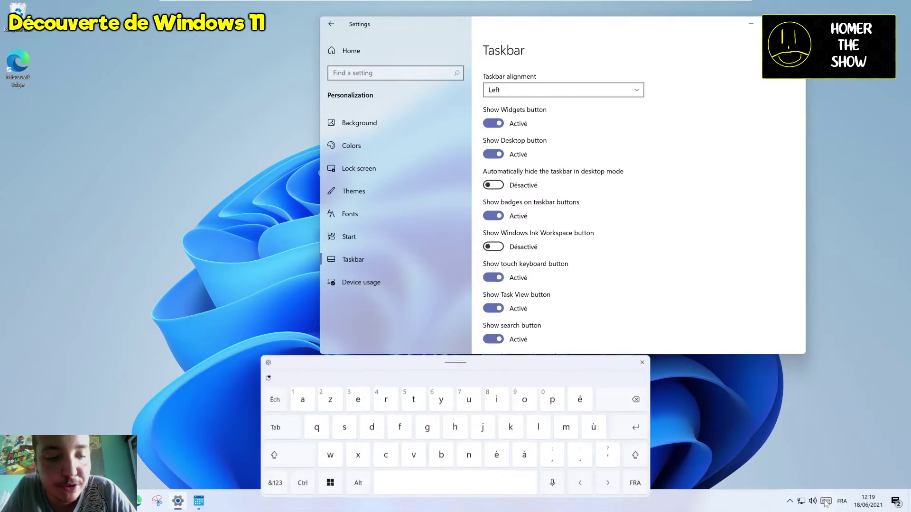
left_click(268, 378)
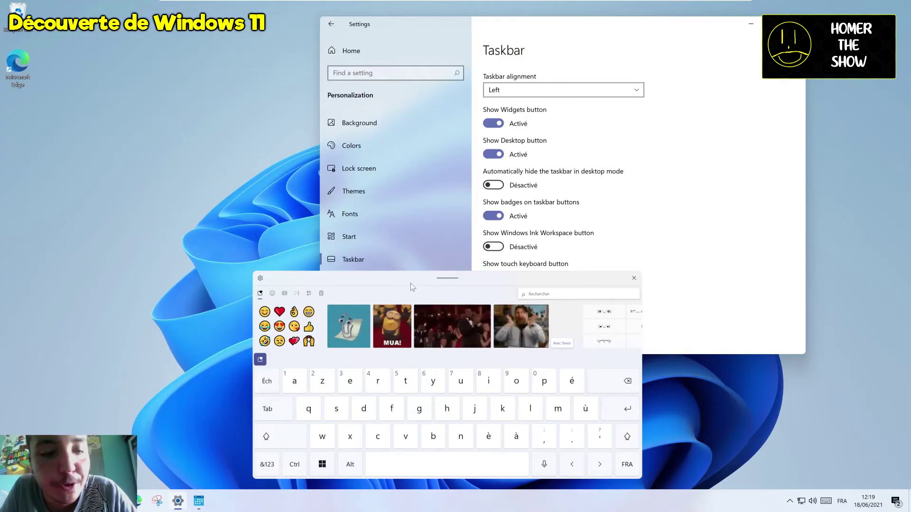
left_click_drag(411, 284, 284, 238)
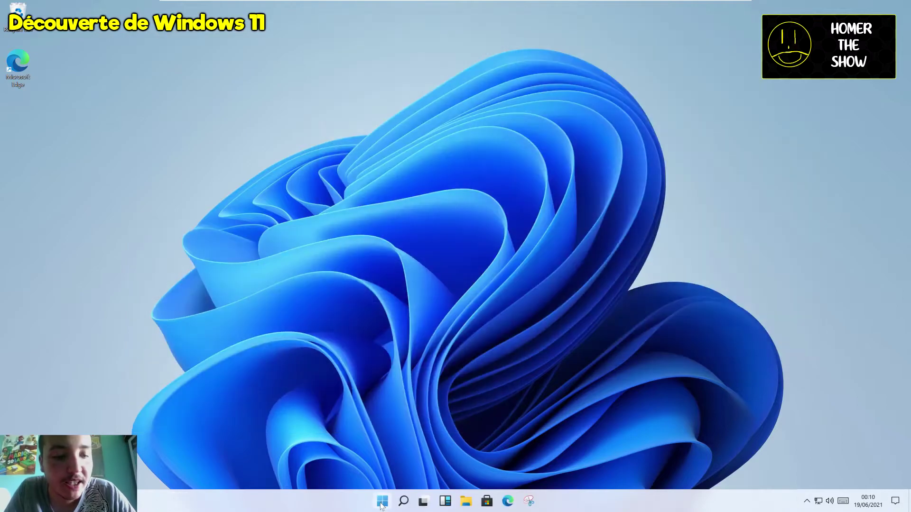
Step: Open the Start personalization settings and go to the options for which folders appear on Start
left_click(383, 501)
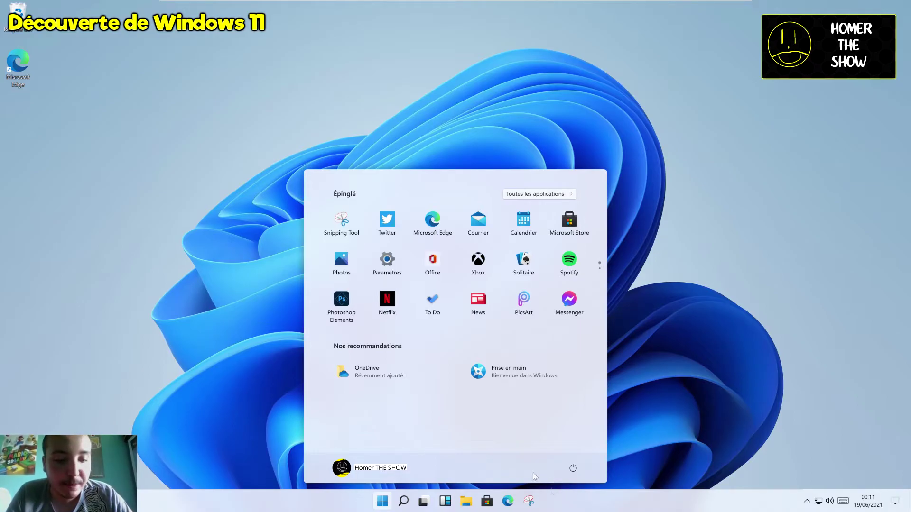
left_click(463, 309)
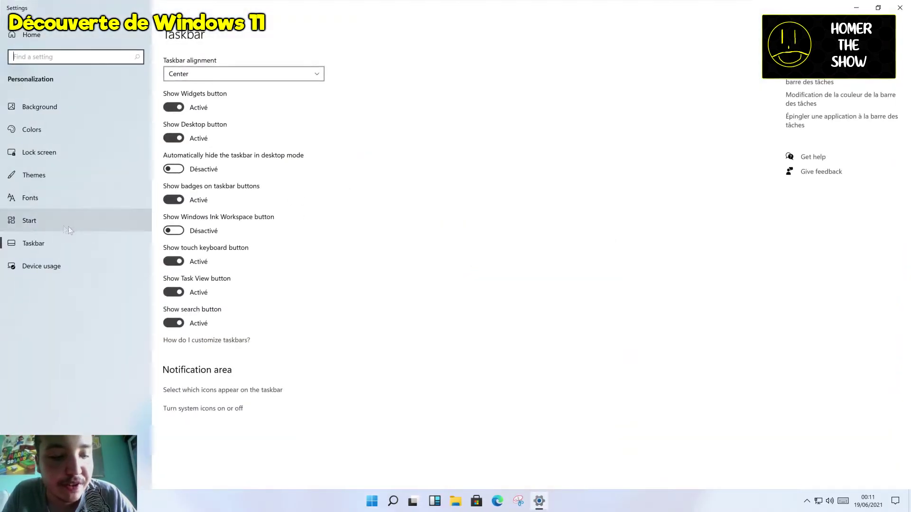
left_click(69, 226)
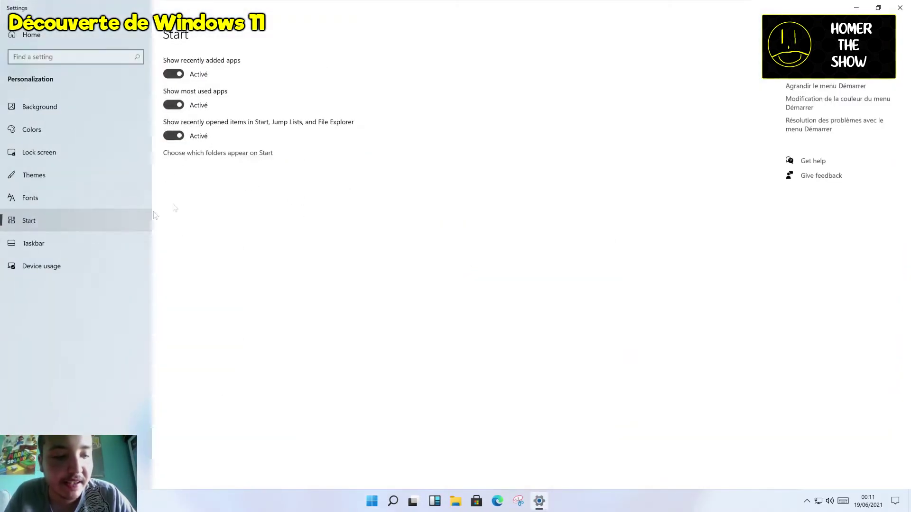
left_click(212, 153)
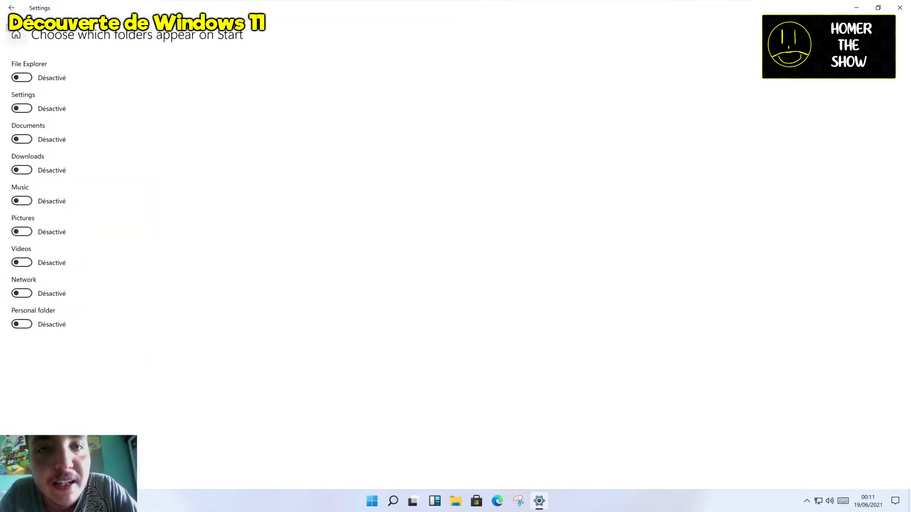
left_click(12, 8)
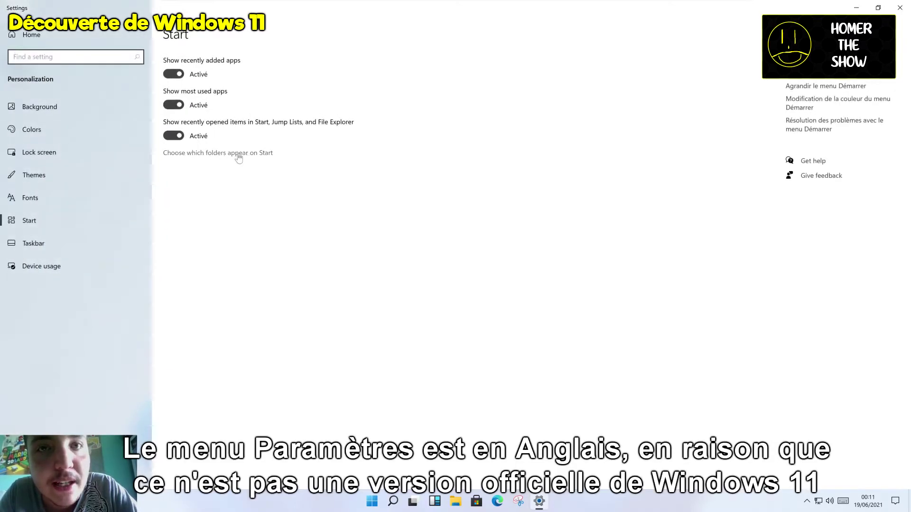
left_click(241, 154)
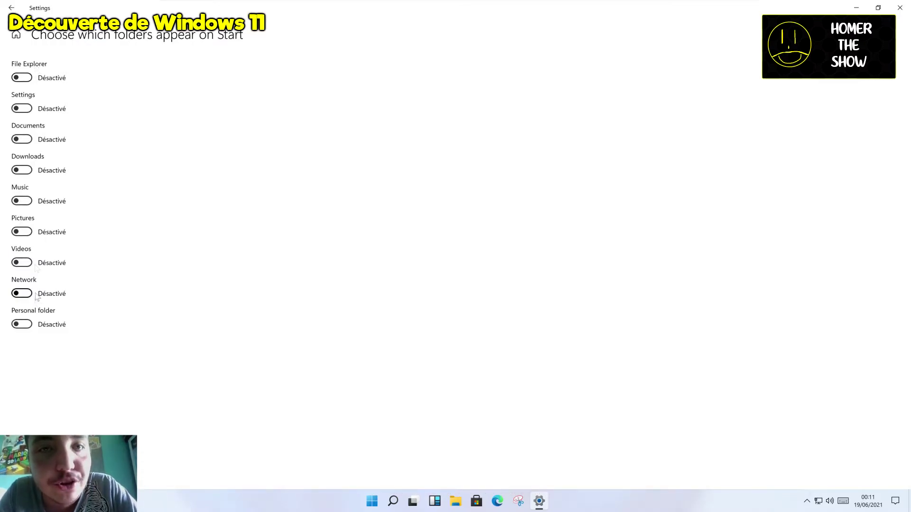
Step: Enable File Explorer, Settings, Documents, Downloads and Personal folder on Start, then close Settings
left_click(22, 77)
left_click(24, 109)
left_click(23, 139)
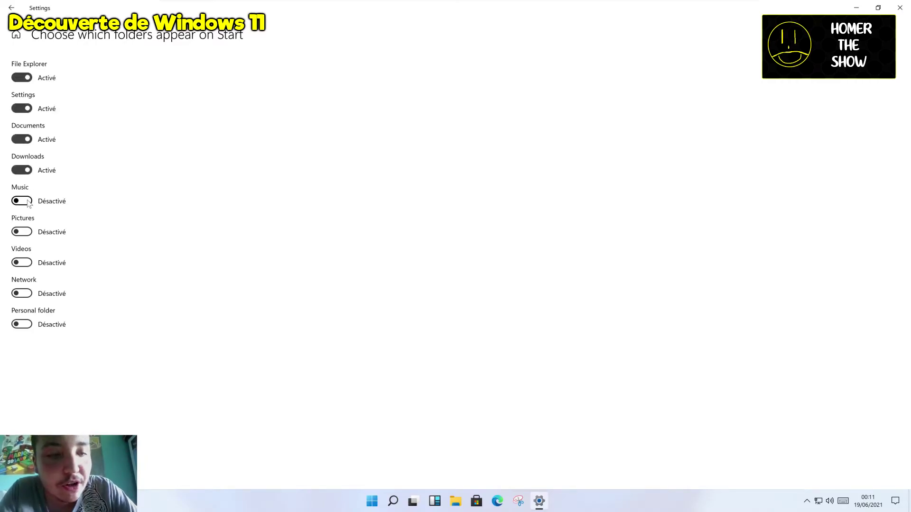
left_click(23, 324)
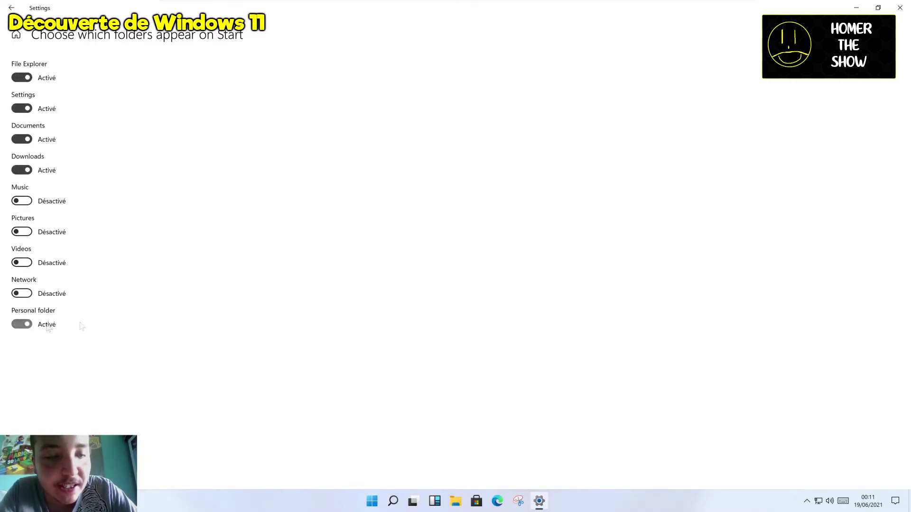
left_click(11, 7)
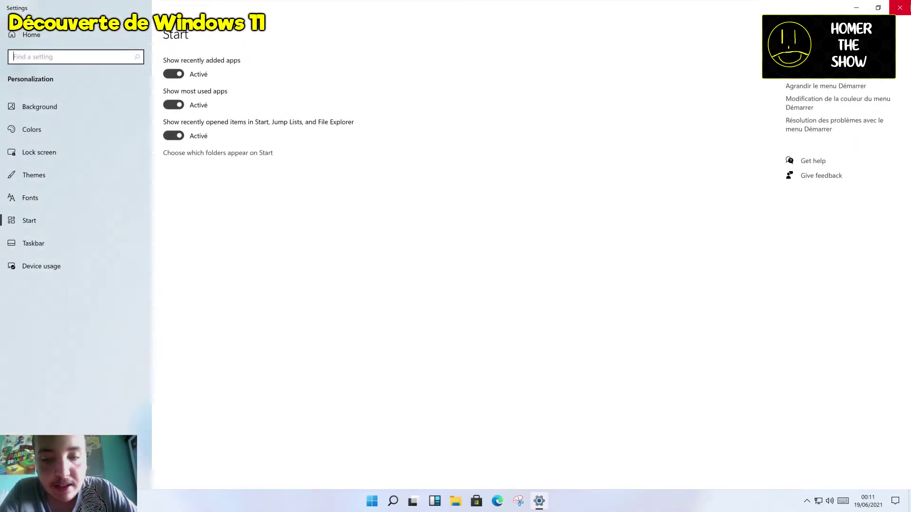
left_click(897, 9)
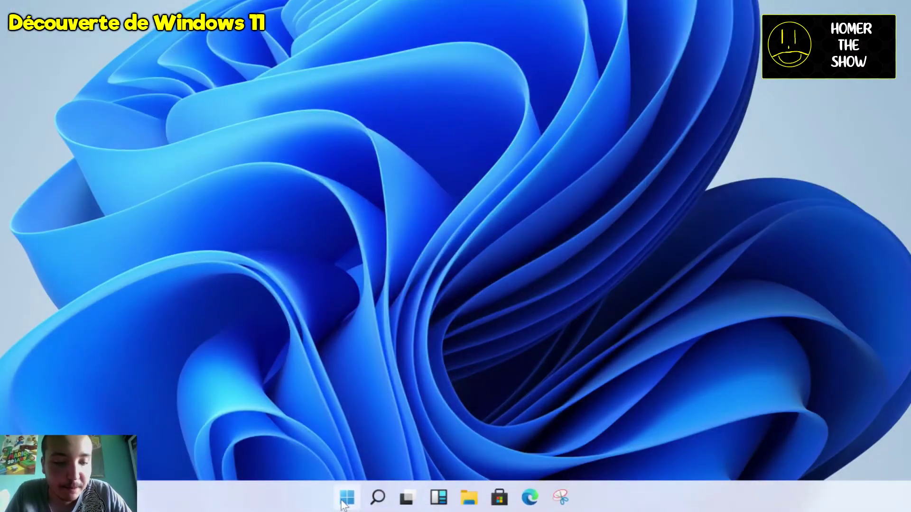
Step: Add two virtual desktops, Desktop 2 and Desktop 3, in Task View and return to Desktop 1
left_click(382, 501)
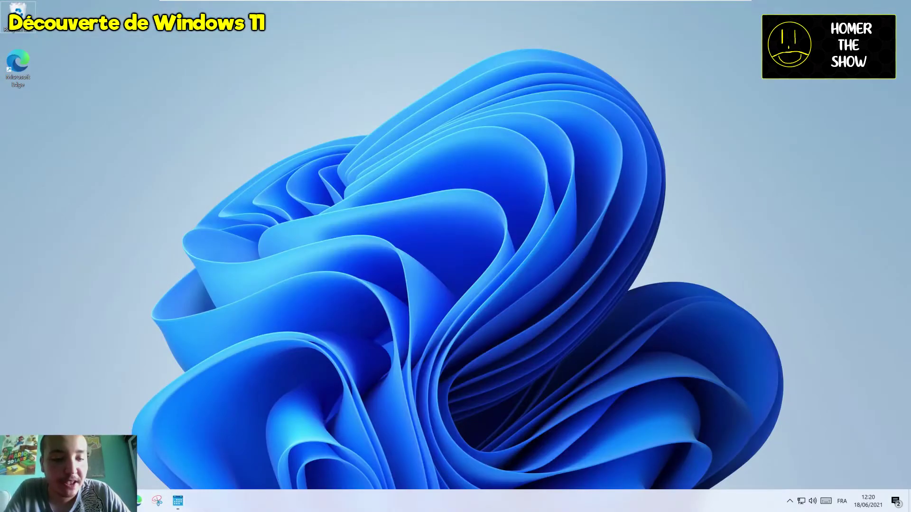
key("super+Tab")
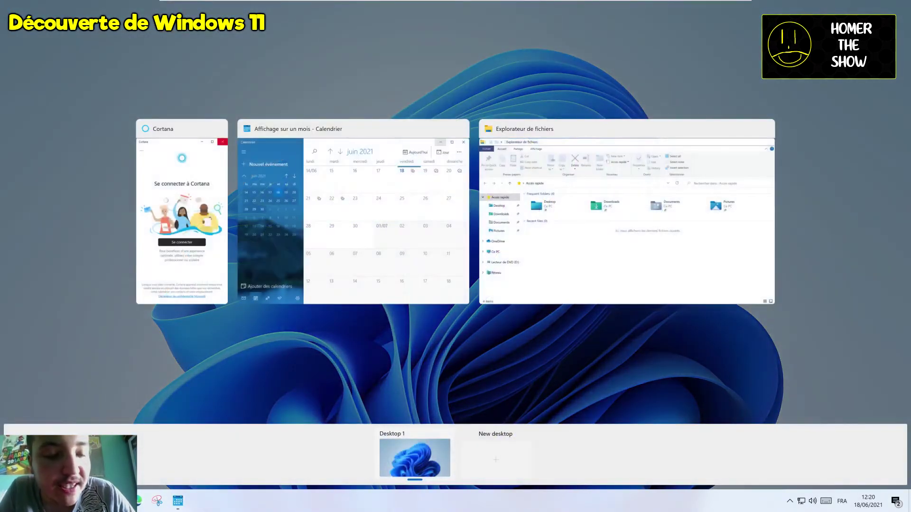
left_click(491, 451)
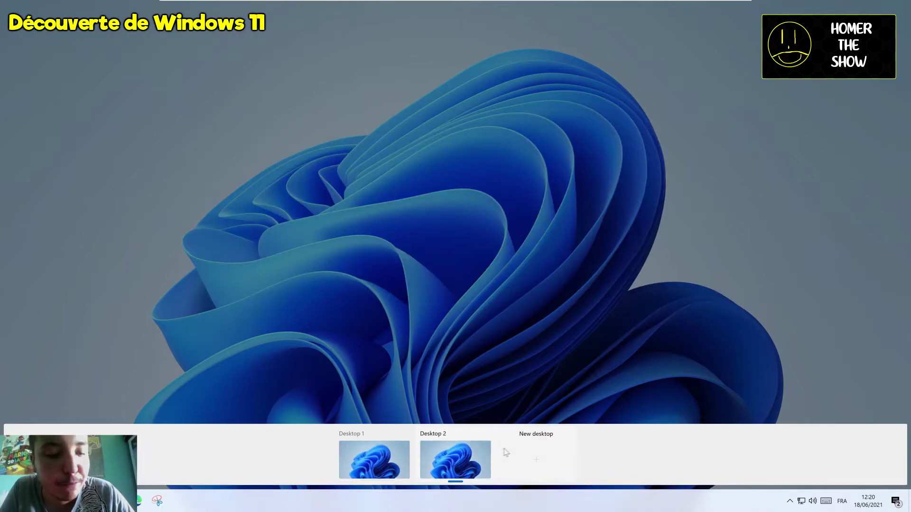
left_click(523, 452)
left_click(331, 460)
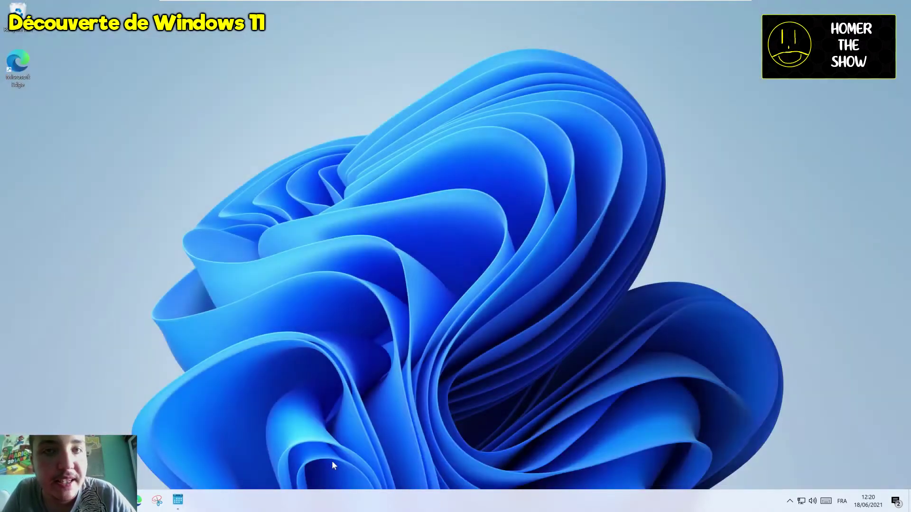
Step: Move the Calendar window from Desktop 1 to Desktop 3 in Task View
key("super+Tab")
right_click(342, 127)
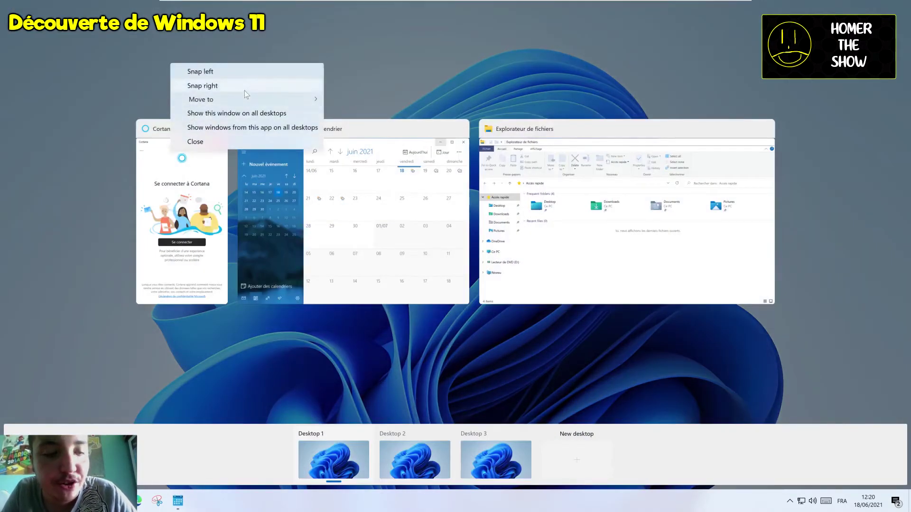
mouse_move(244, 99)
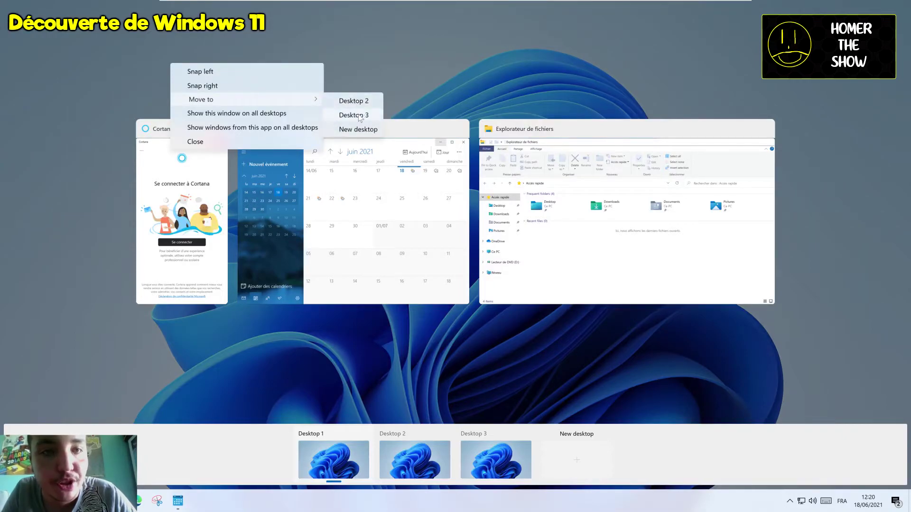
left_click(374, 101)
left_click(443, 397)
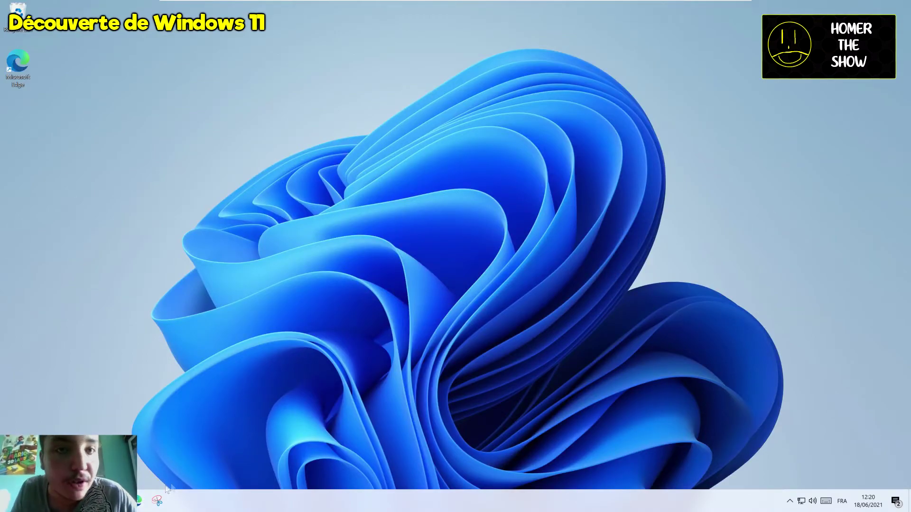
Step: Switch to Desktop 3 to view the Calendar window, and go to Desktop 2 through Task View
key("super+Tab")
left_click(481, 456)
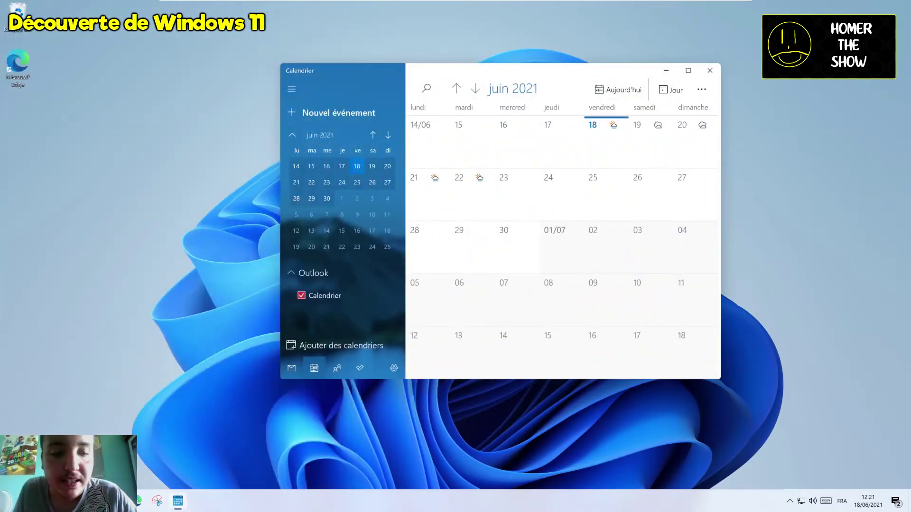
key("super+Tab")
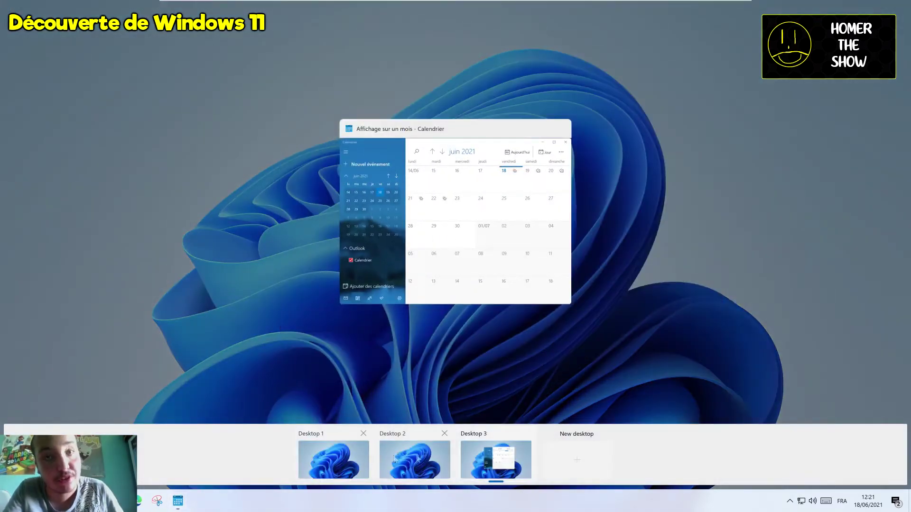
left_click(415, 458)
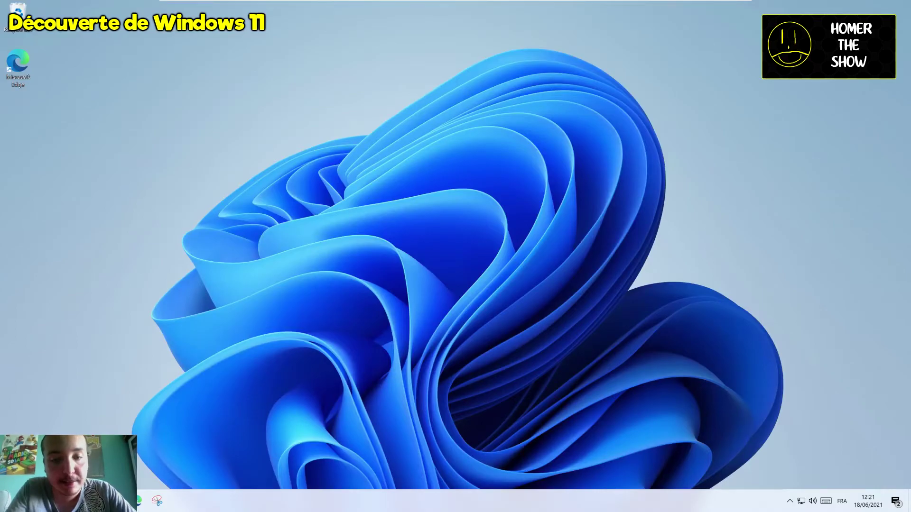
key("super+Tab")
left_click(200, 474)
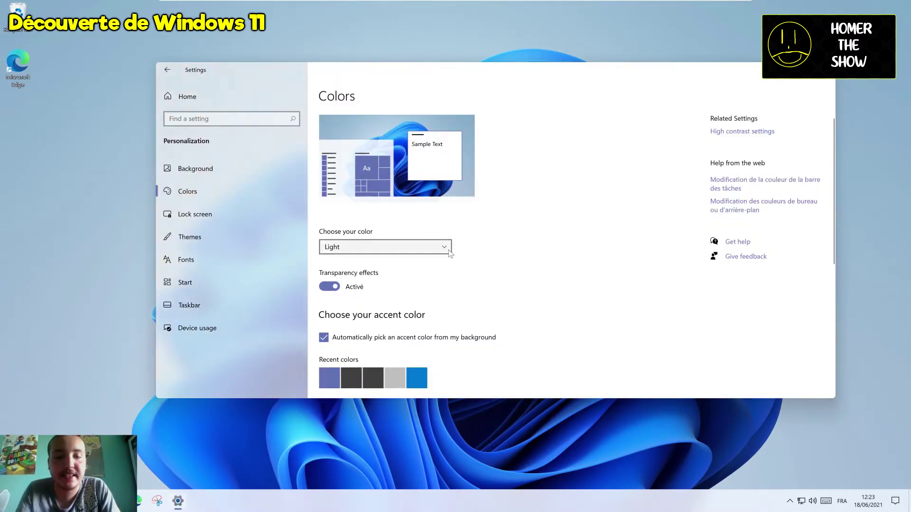
Step: Set the color mode in the Colors settings to Dark and check the look of the notification center
left_click(446, 247)
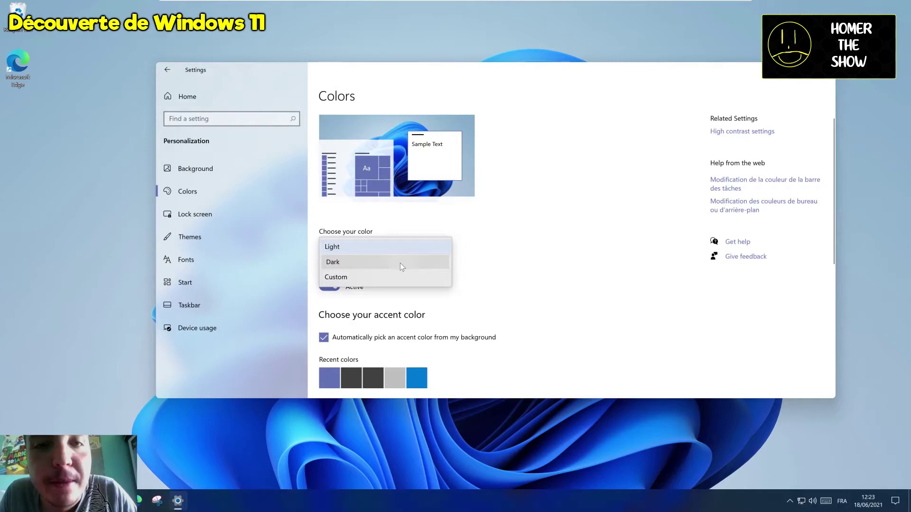
left_click(400, 263)
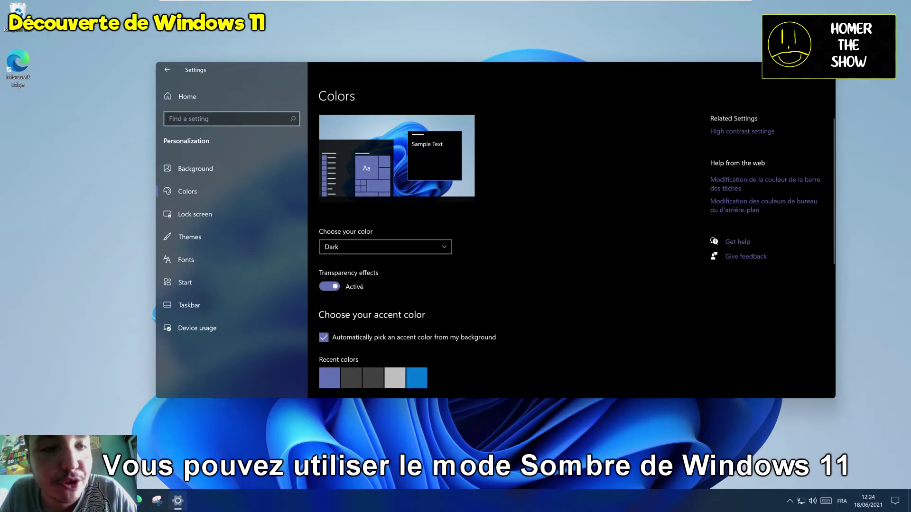
left_click(896, 501)
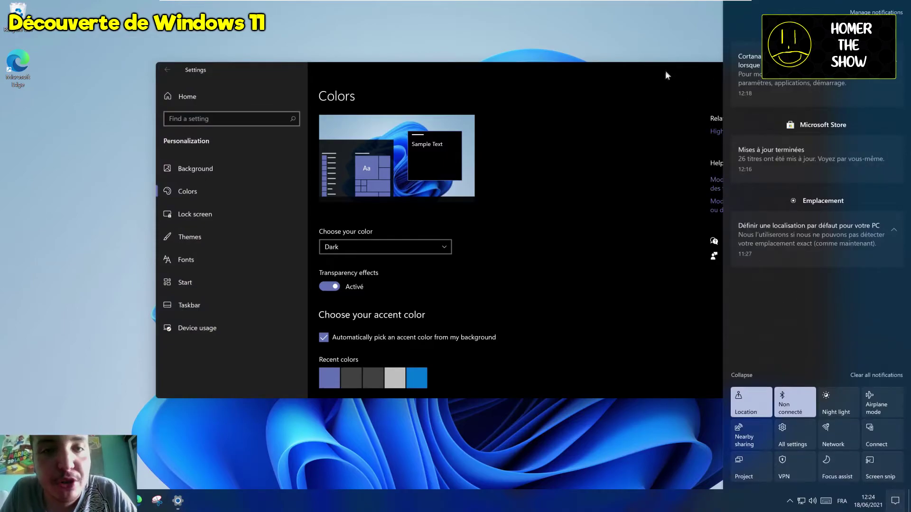
left_click_drag(658, 71, 630, 57)
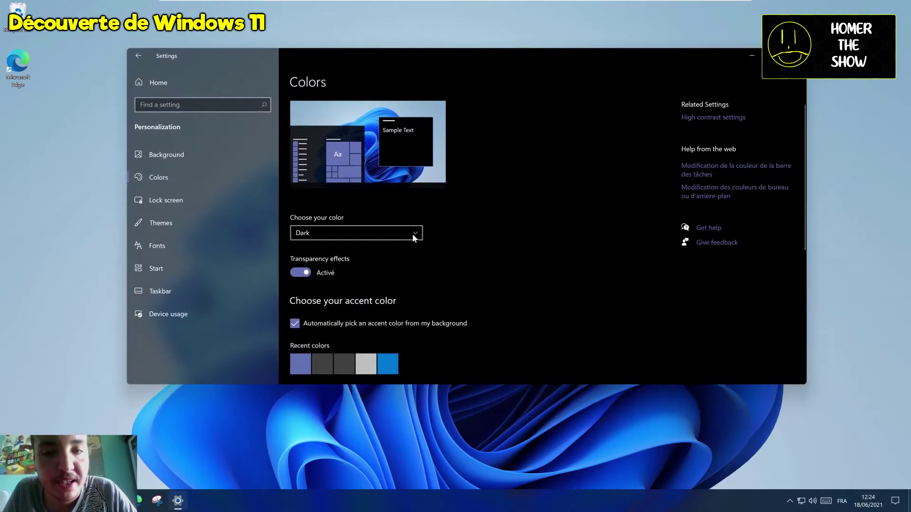
Step: Try transparency effects off and on again, and open the Start menu to check its dark look
left_click(301, 273)
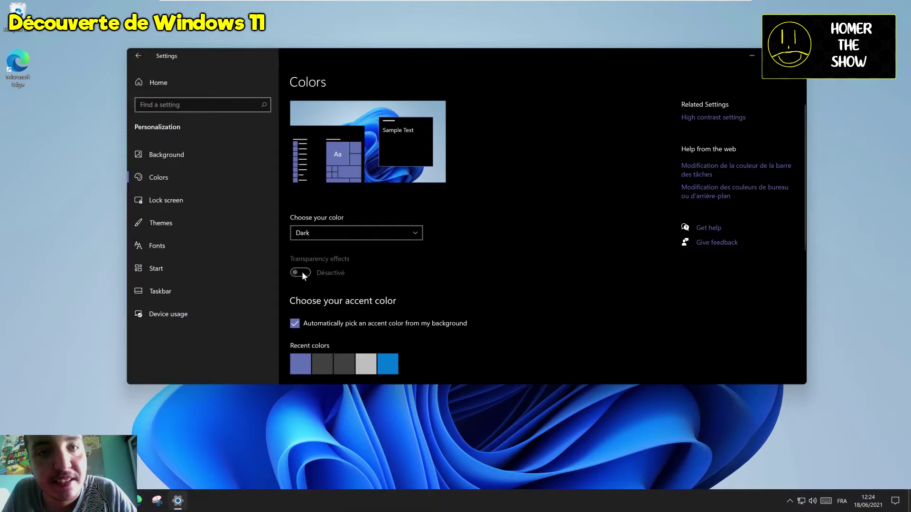
left_click(332, 273)
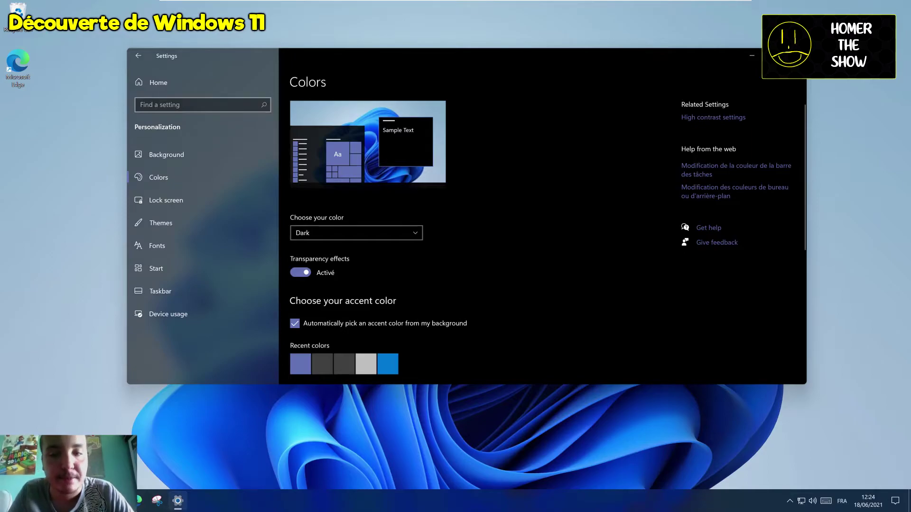
mouse_move(95, 500)
mouse_move(177, 506)
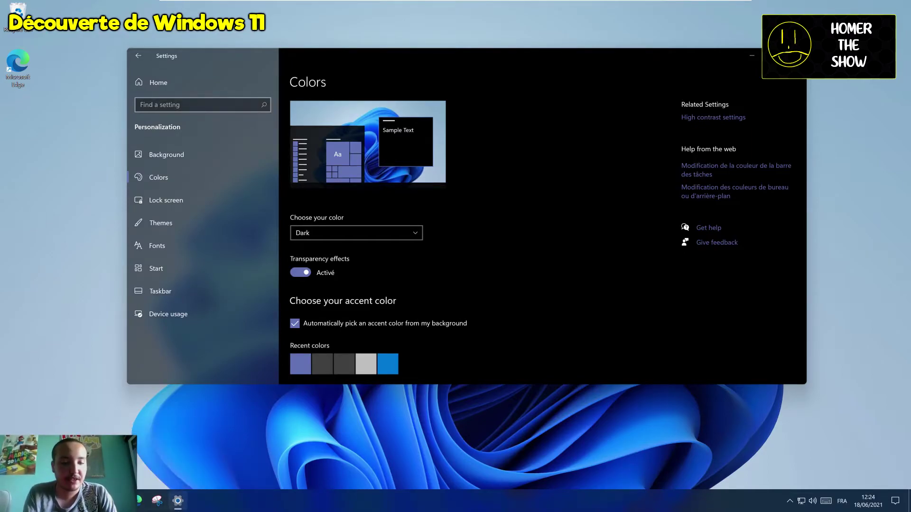
key("super")
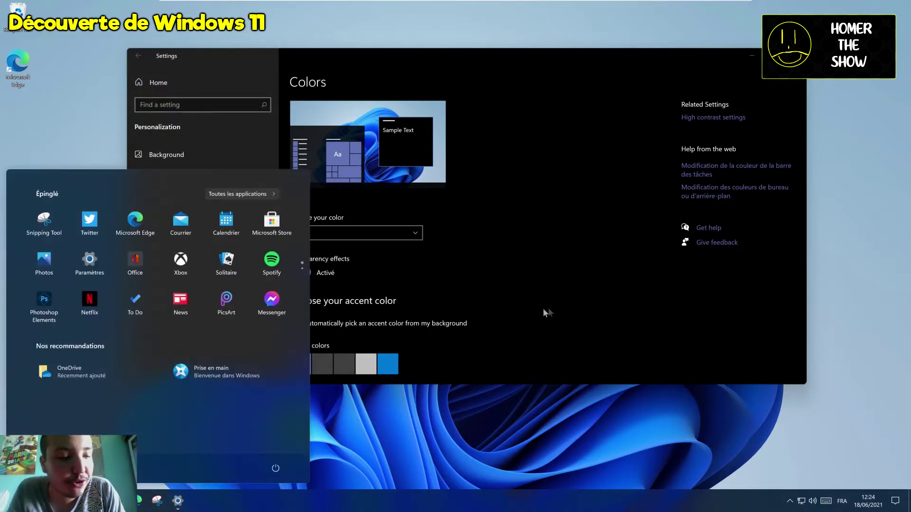
Step: Try a red-orange accent color, check it in the notification center, and pick the recent purple color as the accent
scroll(336, 266, "down", 3)
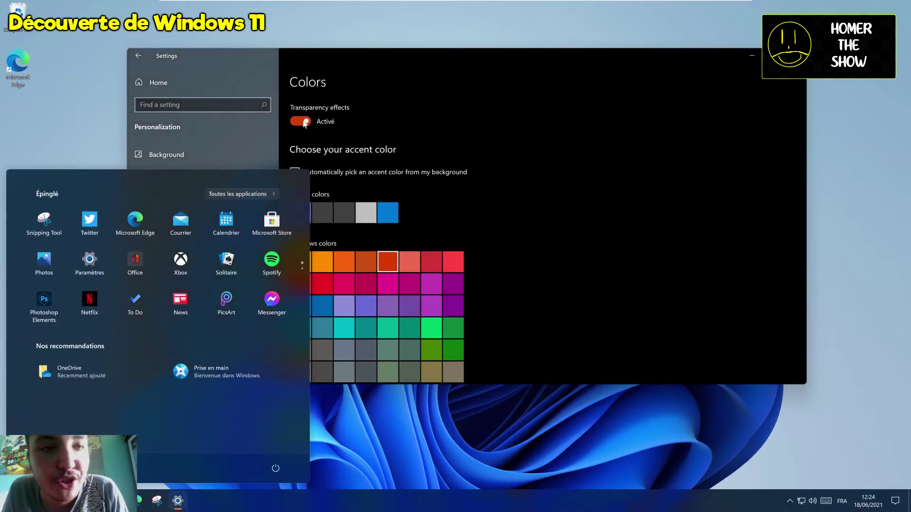
key("super")
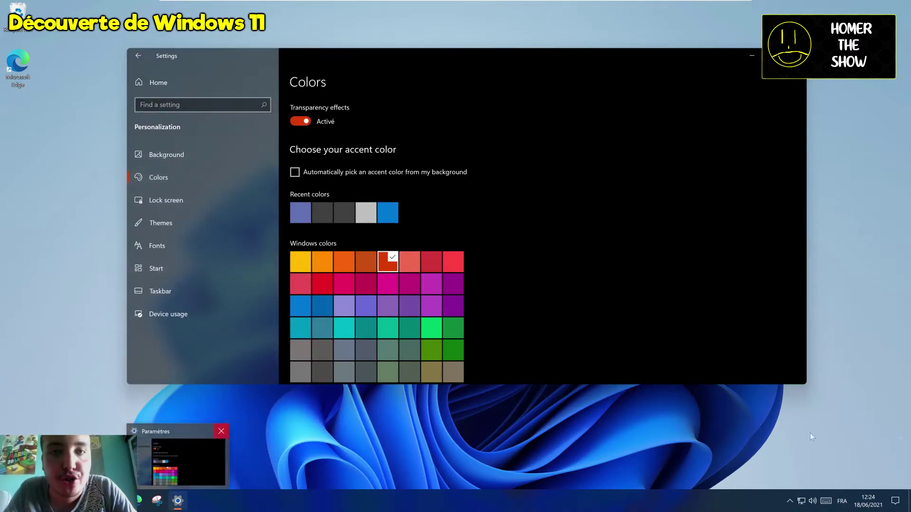
left_click(894, 500)
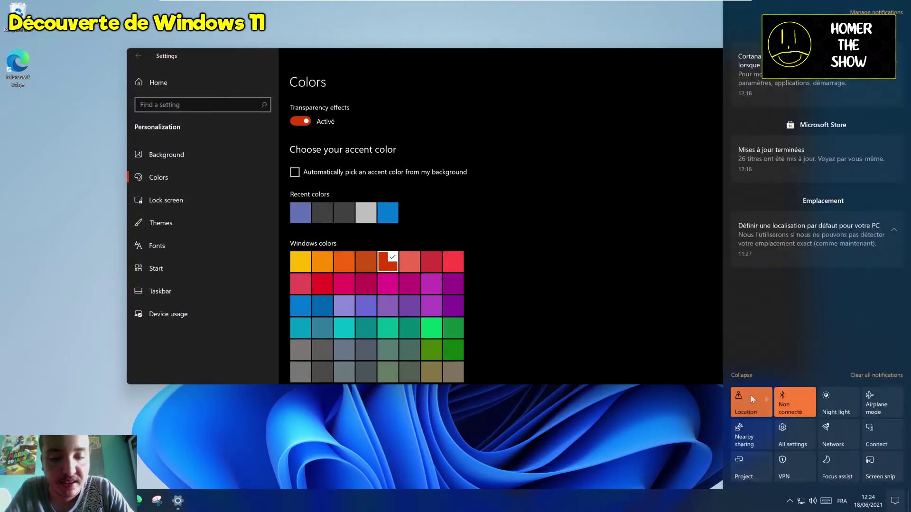
left_click(305, 218)
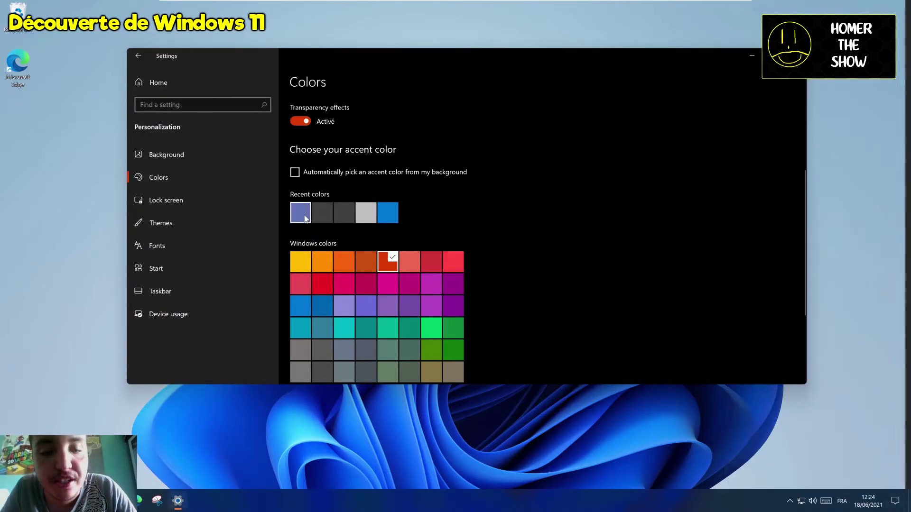
left_click(302, 218)
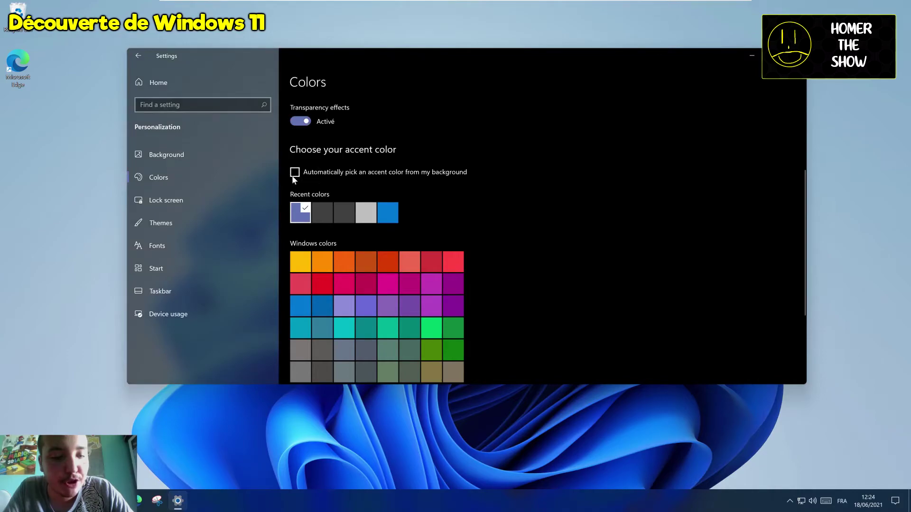
Step: Set the color mode to Custom, trying Light before settling on Dark for Windows, and choose Light for the default app mode
scroll(386, 184, "up", 3)
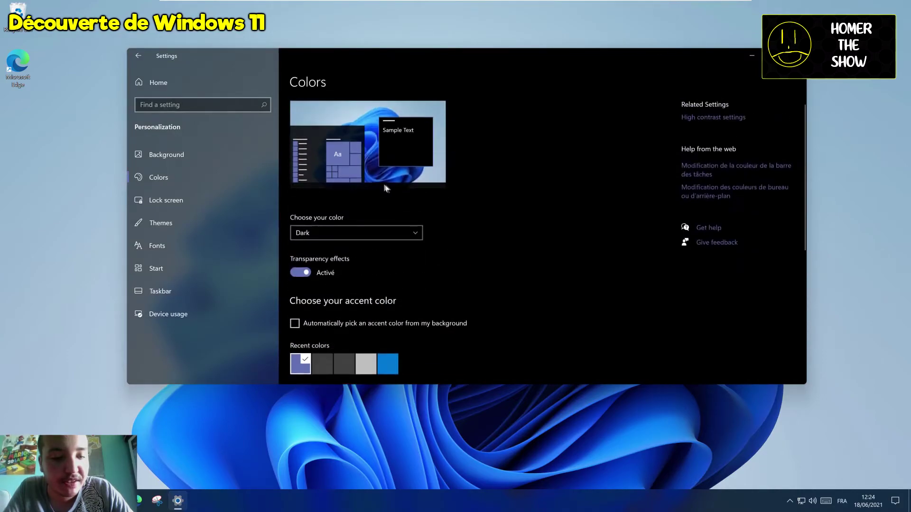
left_click(378, 234)
left_click(326, 249)
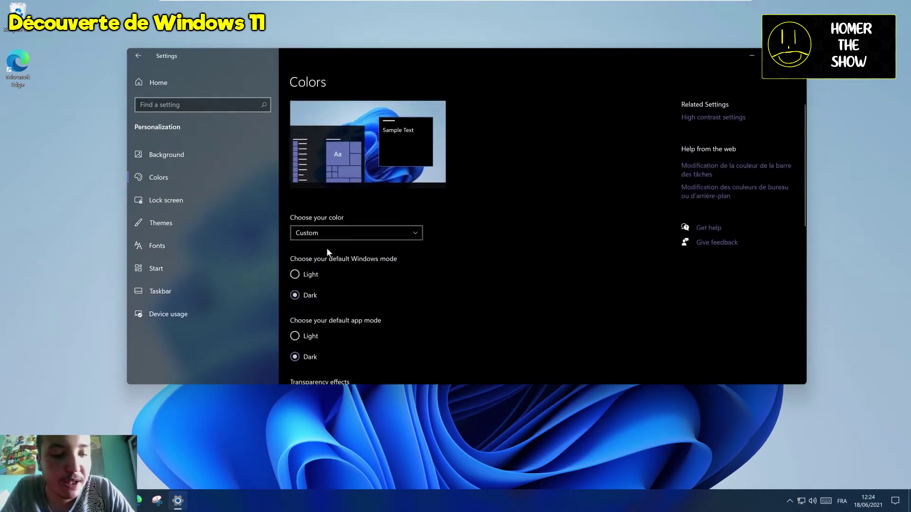
scroll(332, 274, "down", 1)
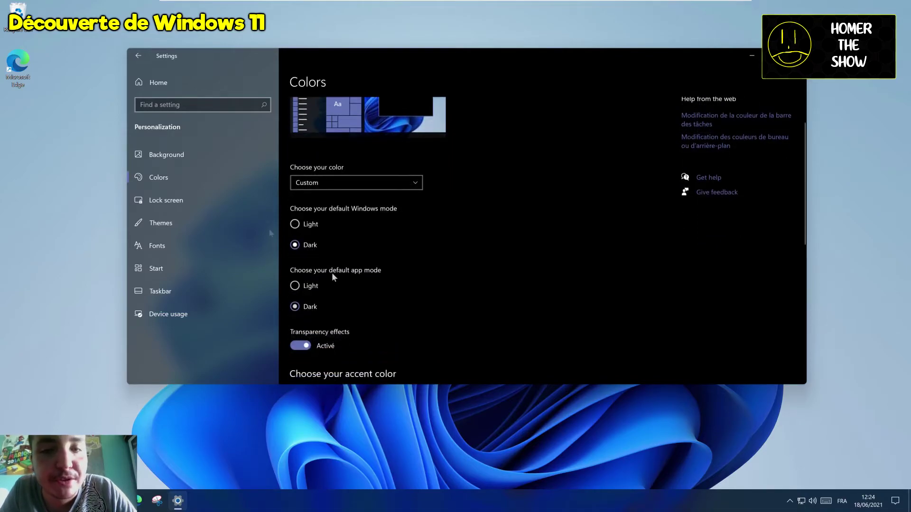
left_click(311, 235)
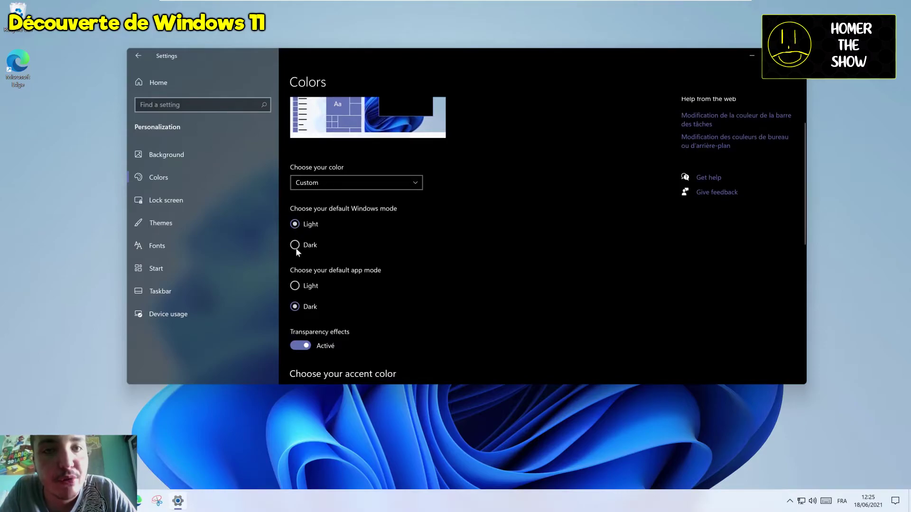
left_click(294, 245)
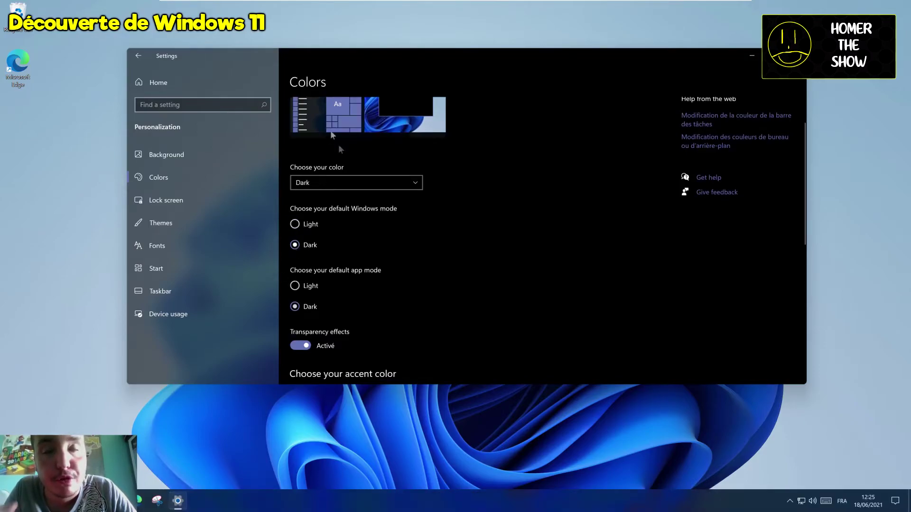
left_click(295, 285)
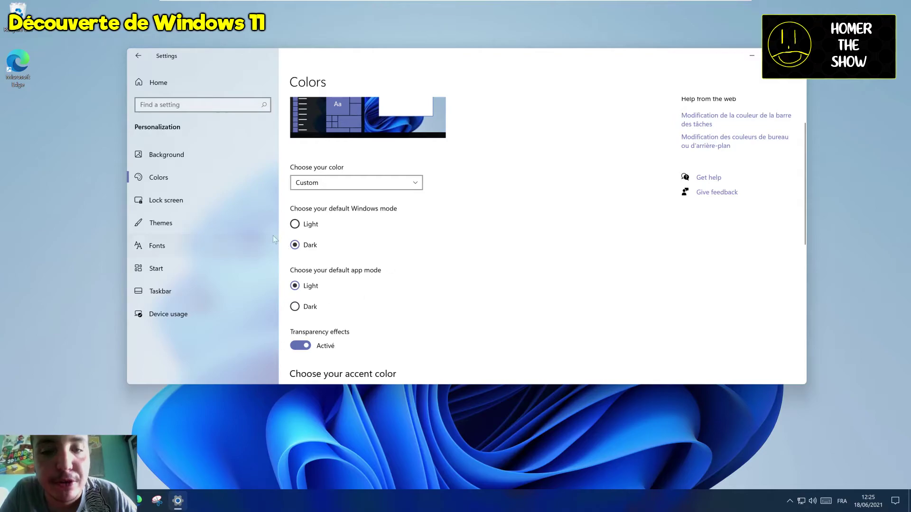
Step: View the dark Start menu, show its full application list and return to the pinned apps
left_click_drag(487, 60, 462, 75)
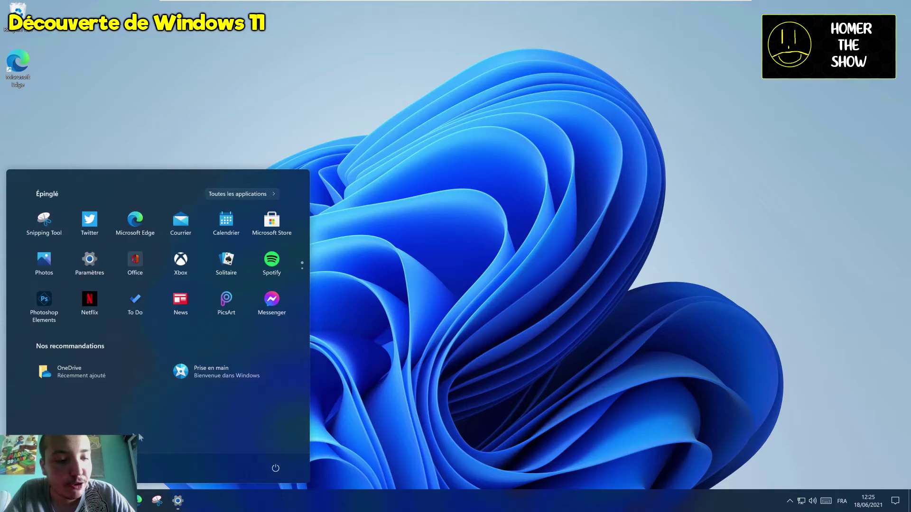
left_click(240, 194)
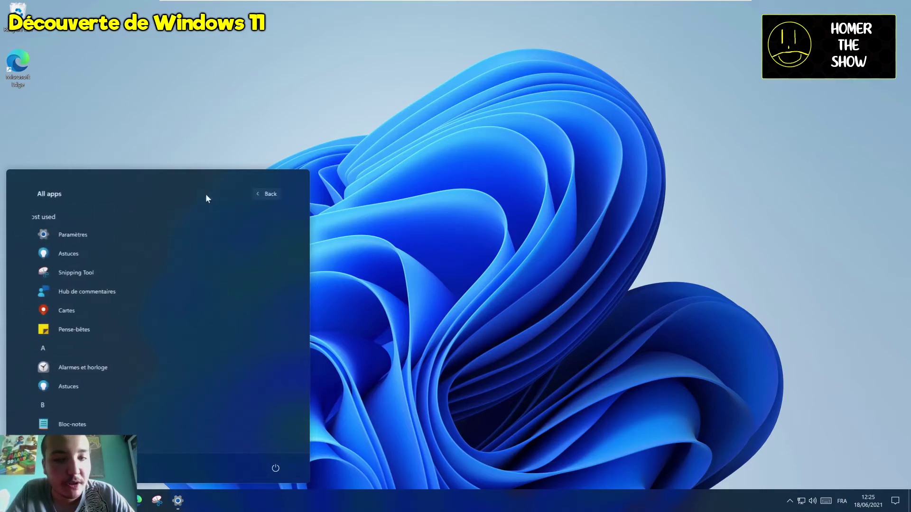
left_click(262, 193)
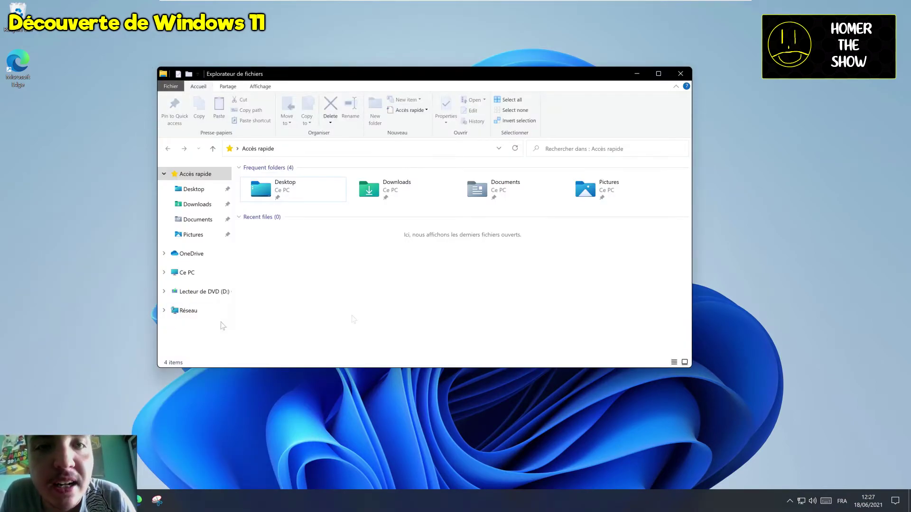
Step: Move the File Explorer window around the desktop to examine its appearance
left_click_drag(694, 75, 706, 68)
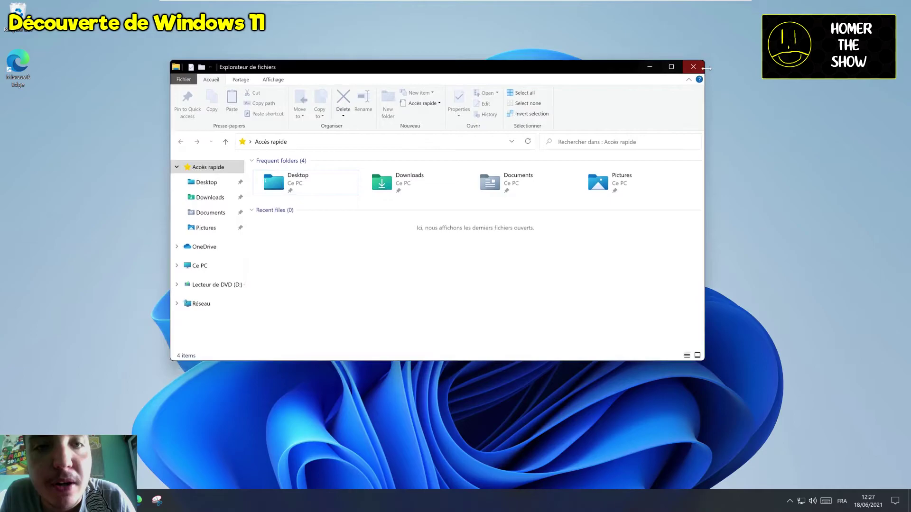
left_click_drag(618, 74, 686, 75)
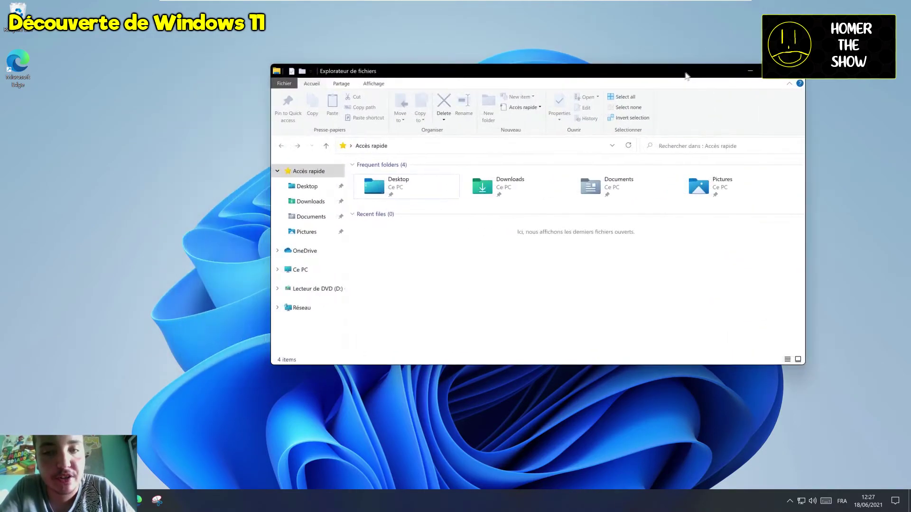
Step: Maximize the File Explorer window and restore it to its previous size
mouse_move(772, 71)
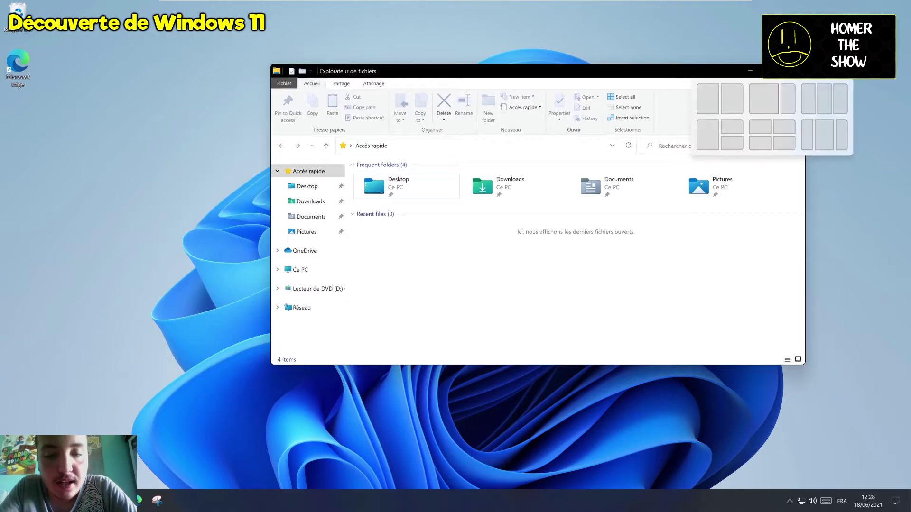
left_click(772, 71)
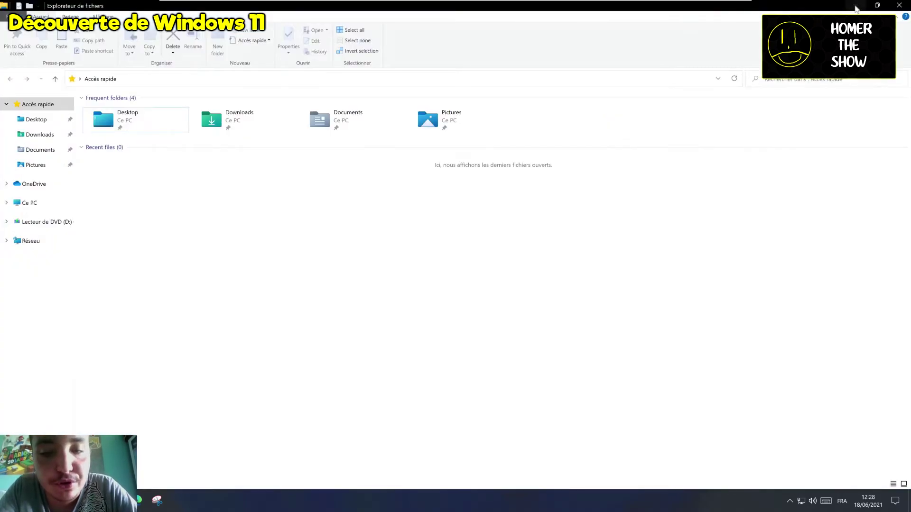
left_click(880, 6)
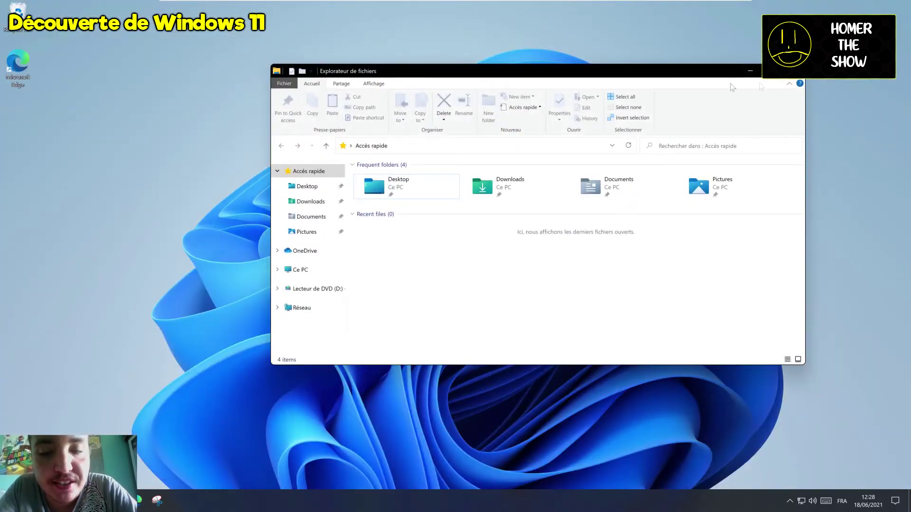
Step: Snap File Explorer into the lower-right quarter of the three-window snap layout and dismiss the layout's remaining empty area
mouse_move(772, 71)
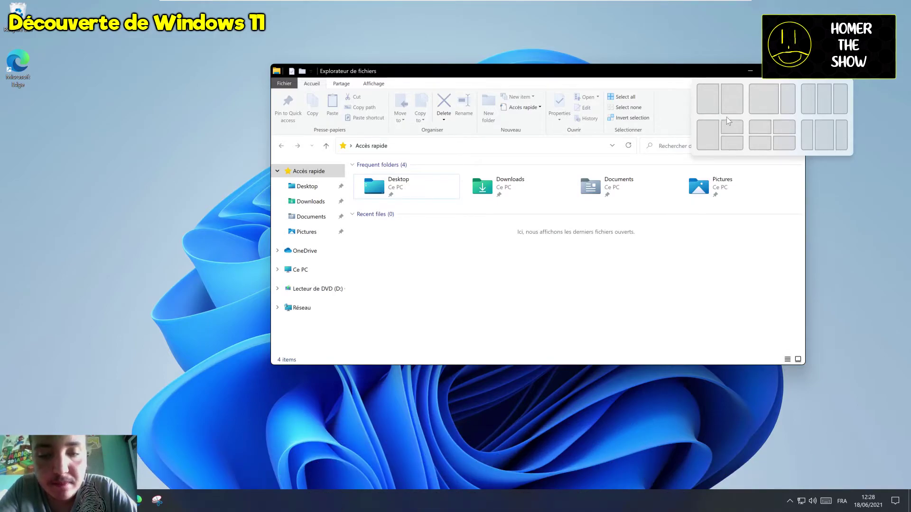
left_click(733, 143)
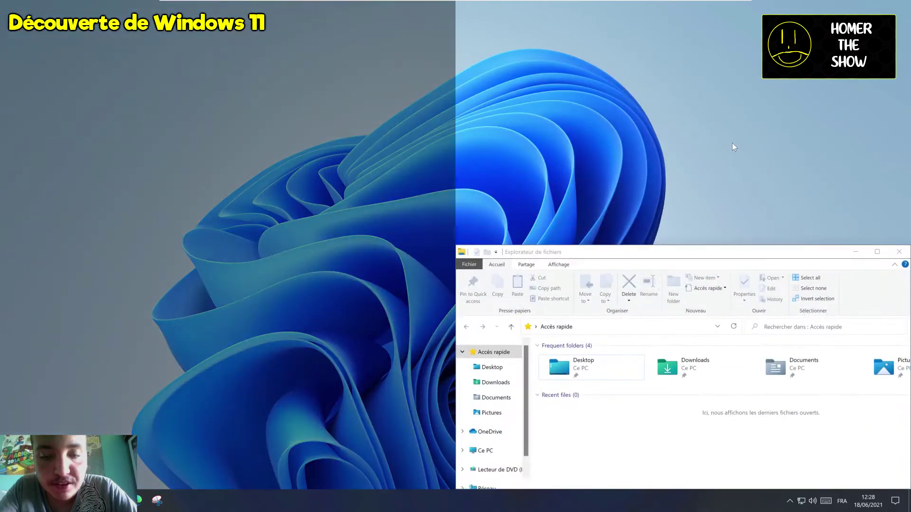
left_click(600, 144)
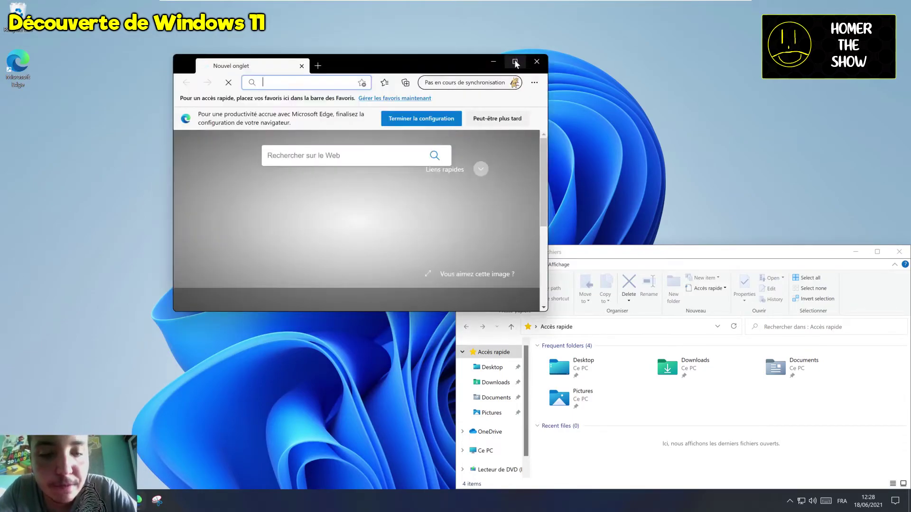
Step: Snap the Microsoft Edge window to the left half of the desktop using the two-column snap layout
mouse_move(516, 63)
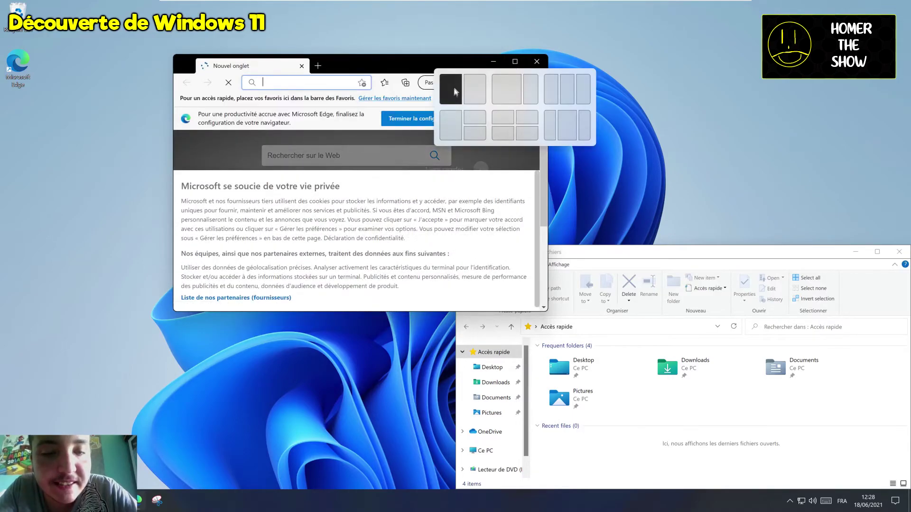
left_click(454, 87)
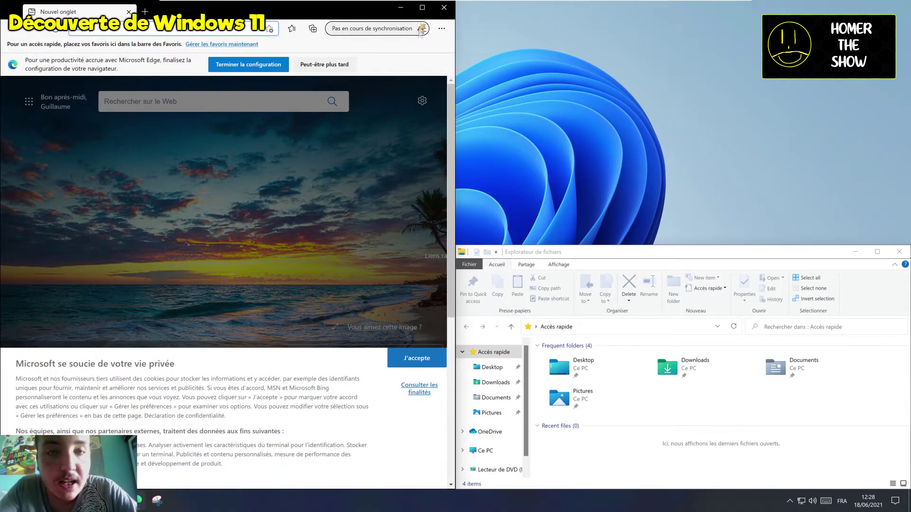
mouse_move(422, 7)
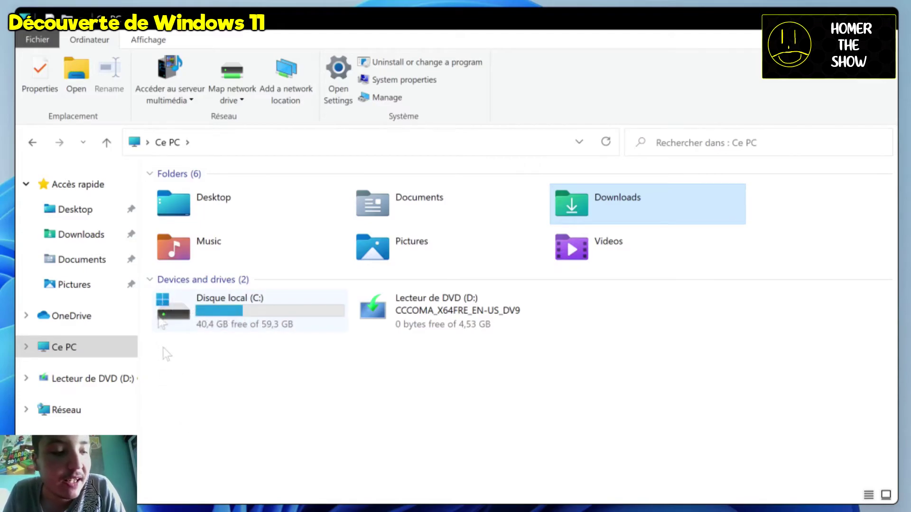
Step: Open Disque local (C:) from Ce PC, and view the context options of New Document texte.txt in the coucou folder
mouse_move(258, 313)
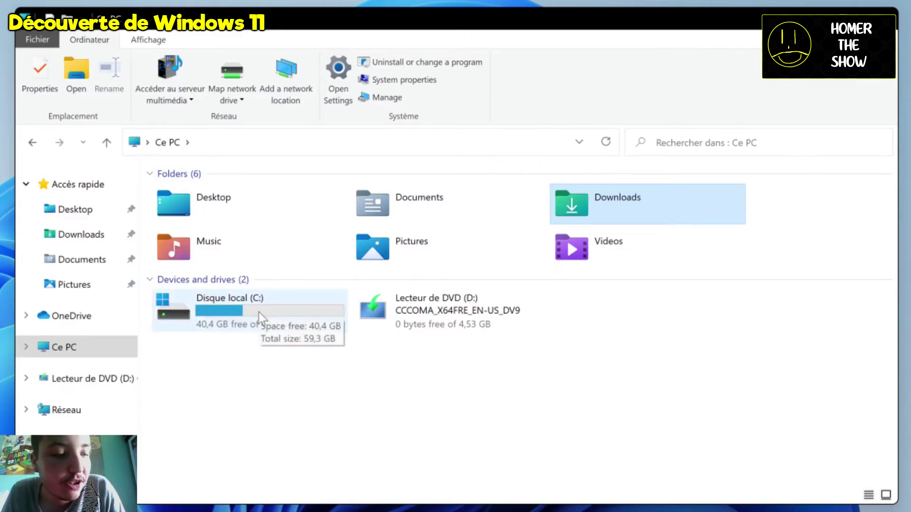
double_click(256, 311)
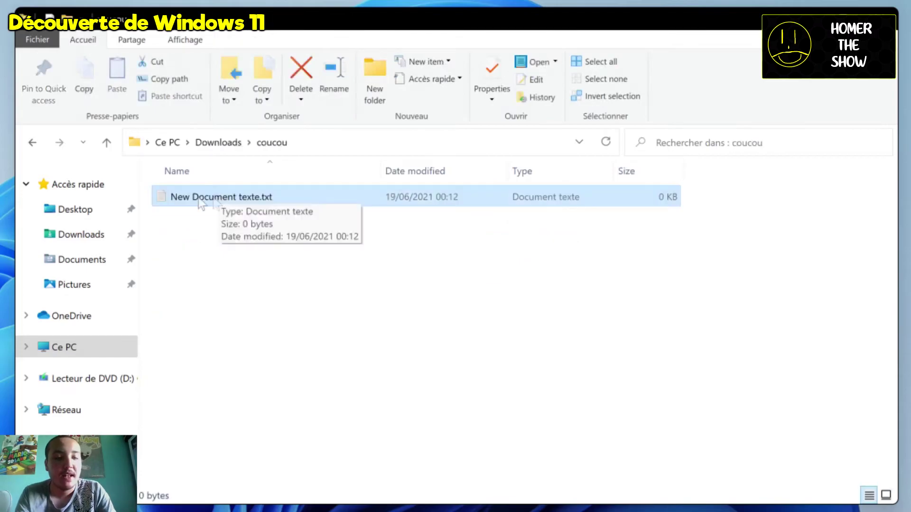
right_click(194, 198)
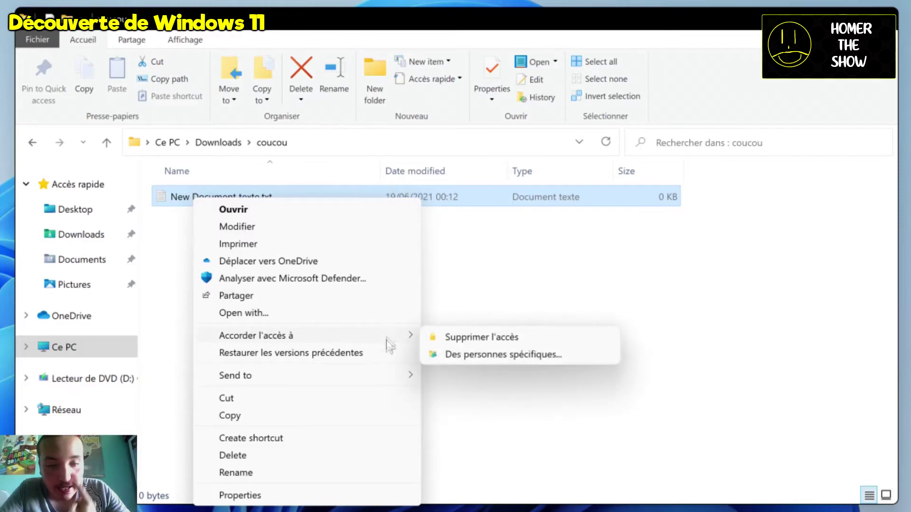
mouse_move(386, 376)
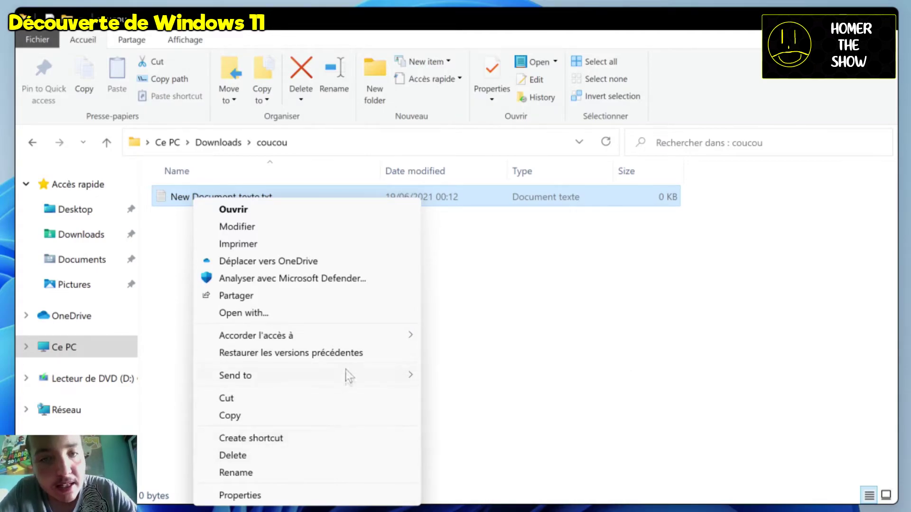
mouse_move(343, 330)
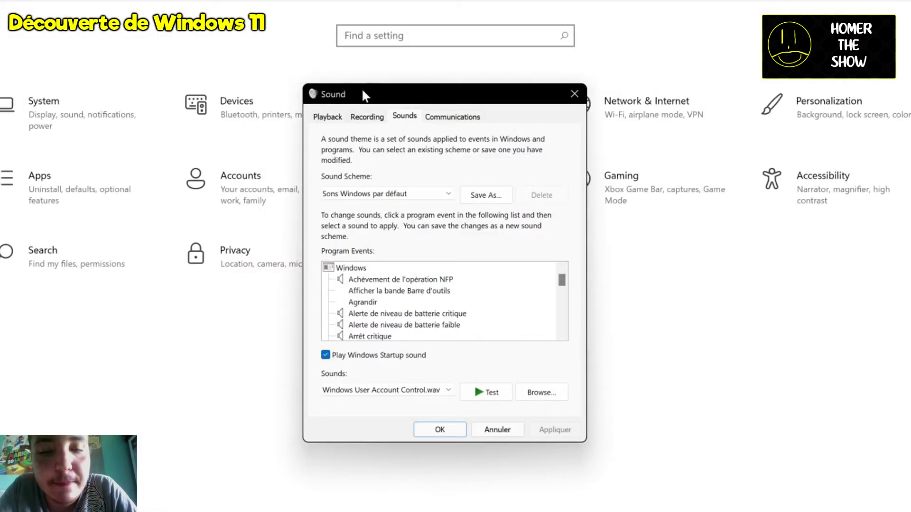
Step: Play the system sounds for the Contrôle de compte d'utilisateur Windows and Exclamation events
scroll(413, 294, "down", 3)
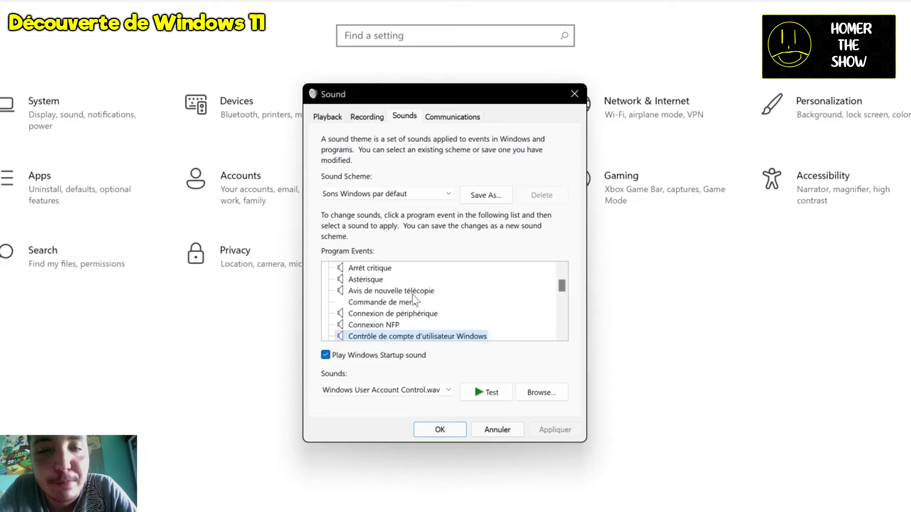
scroll(413, 295, "down", 1)
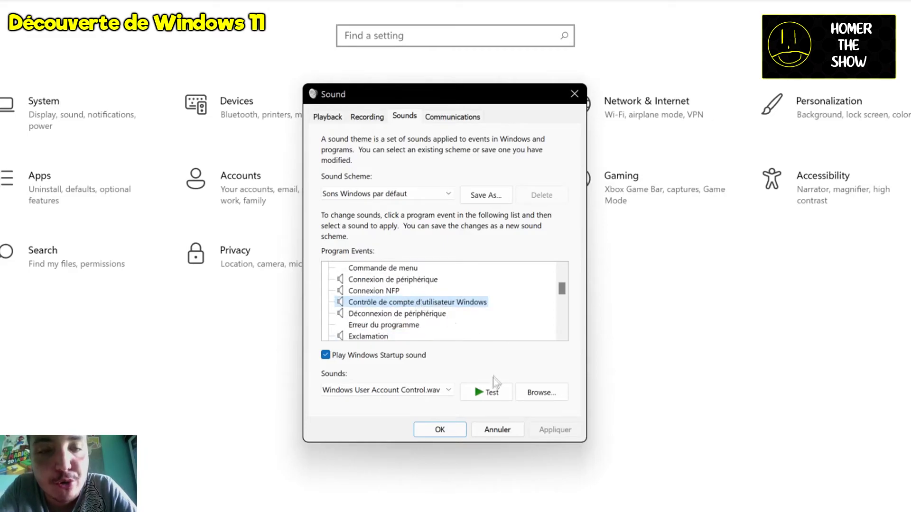
left_click(493, 393)
scroll(460, 332, "down", 1)
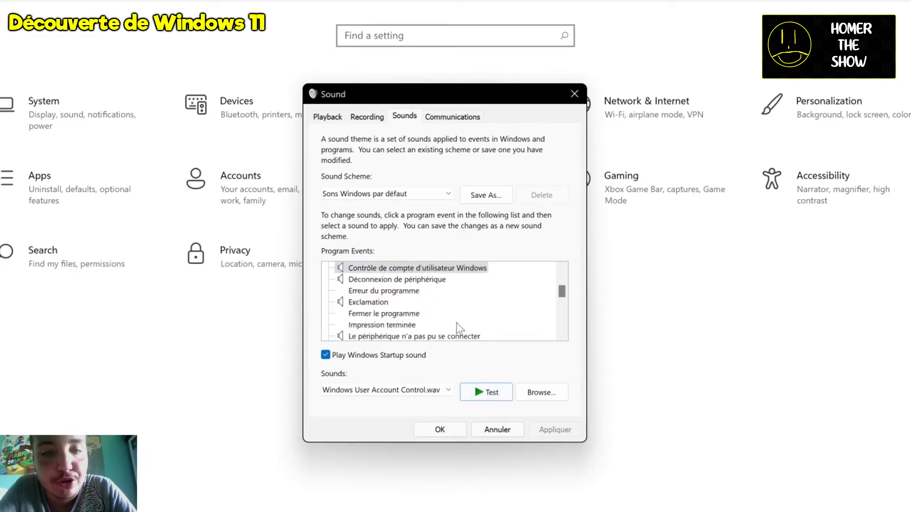
left_click(369, 303)
left_click(476, 384)
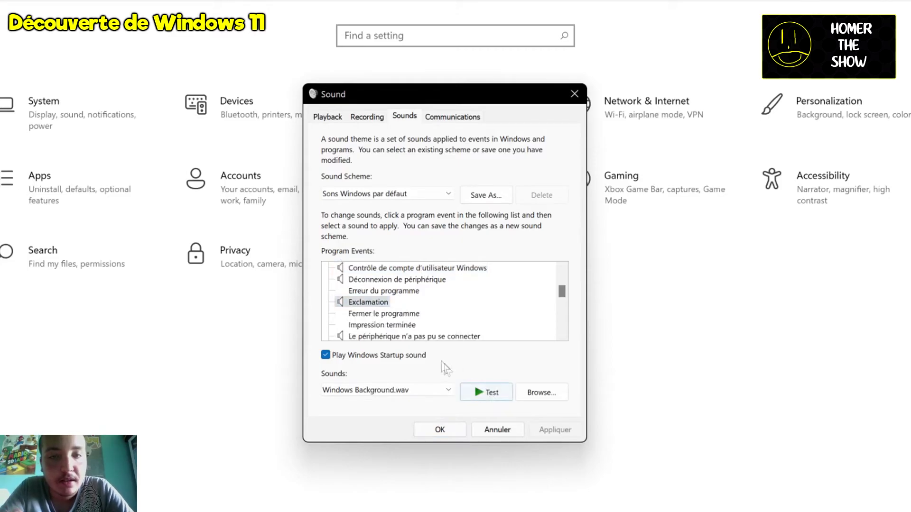
Step: Play the sounds for the failed device connection, Notification and Notification de message instantané events
scroll(459, 332, "down", 2)
left_click(452, 269)
left_click(494, 392)
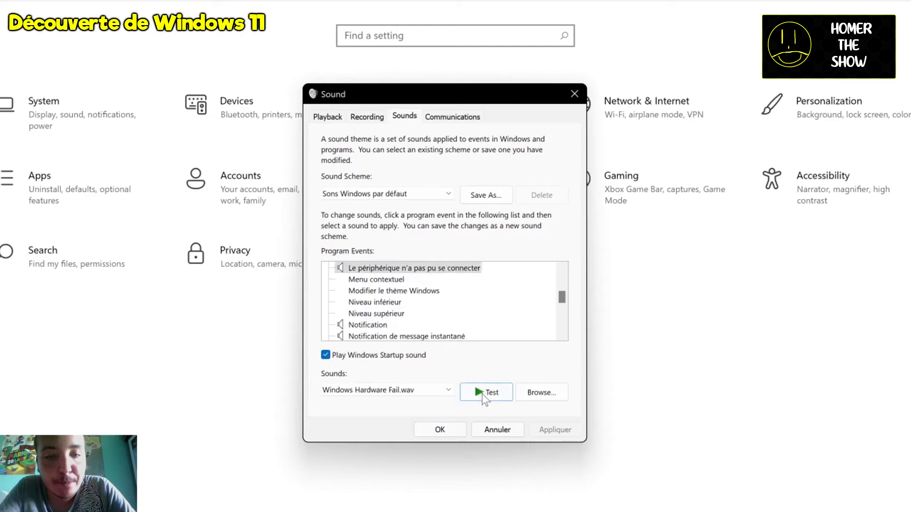
left_click(381, 326)
left_click(488, 393)
left_click(455, 336)
scroll(478, 332, "down", 1)
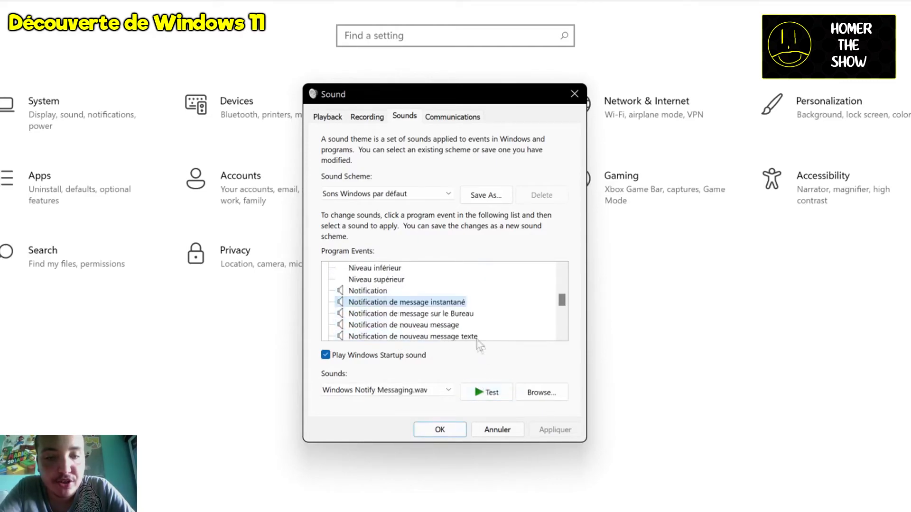
left_click(491, 390)
Step: Play the Son par défaut and Rappel du calendrier sounds, and reposition the Sound dialog
scroll(471, 334, "down", 3)
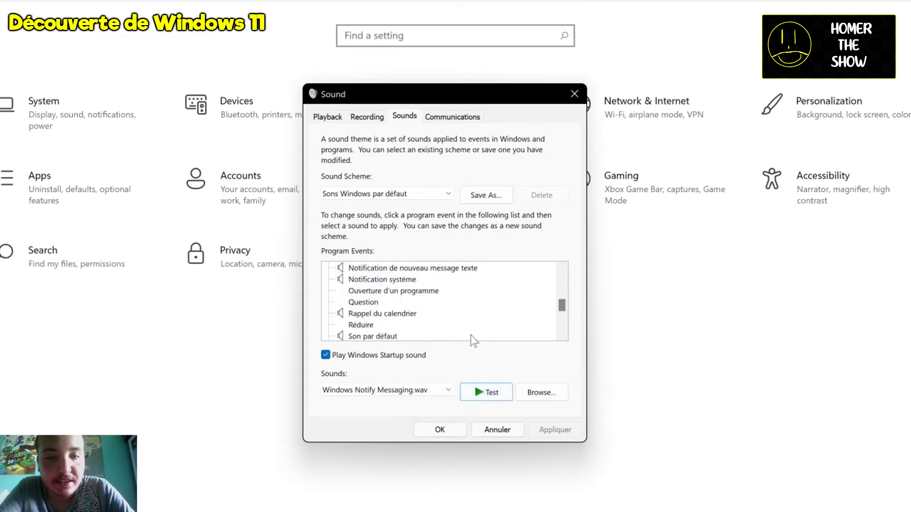
left_click(389, 303)
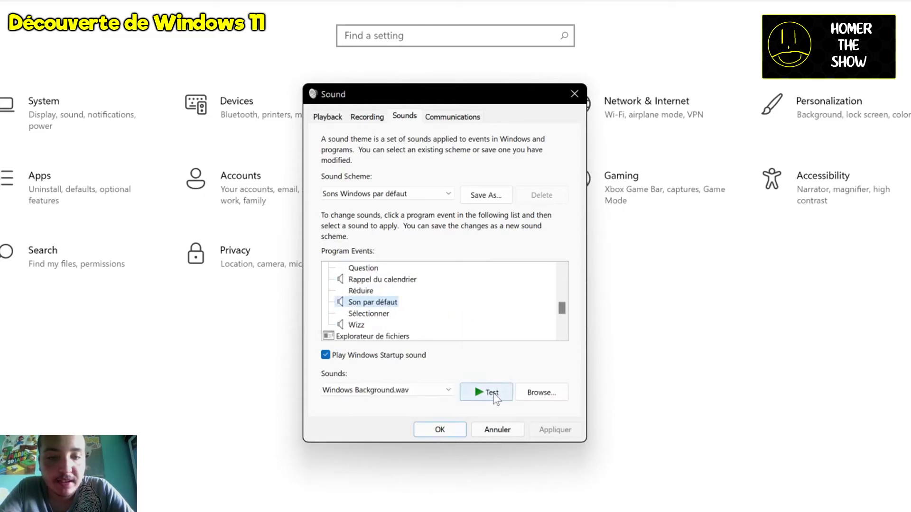
left_click(493, 396)
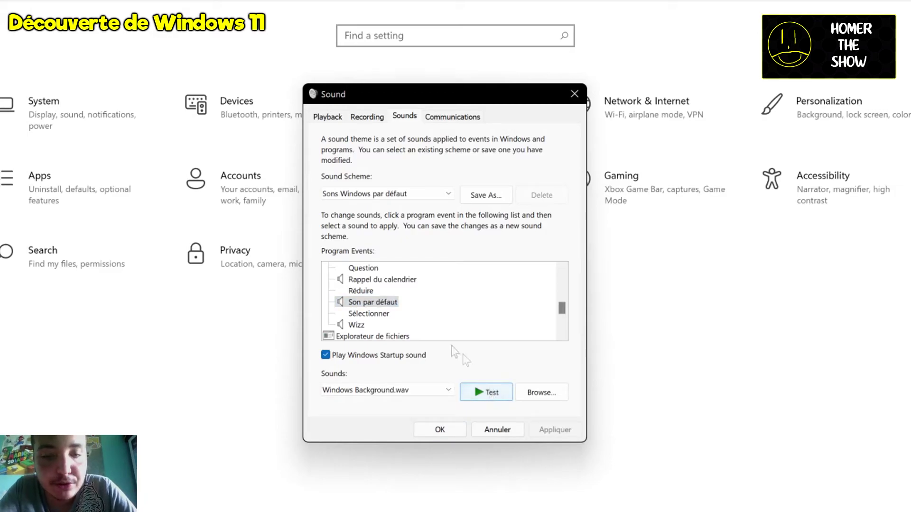
left_click(389, 279)
left_click(486, 389)
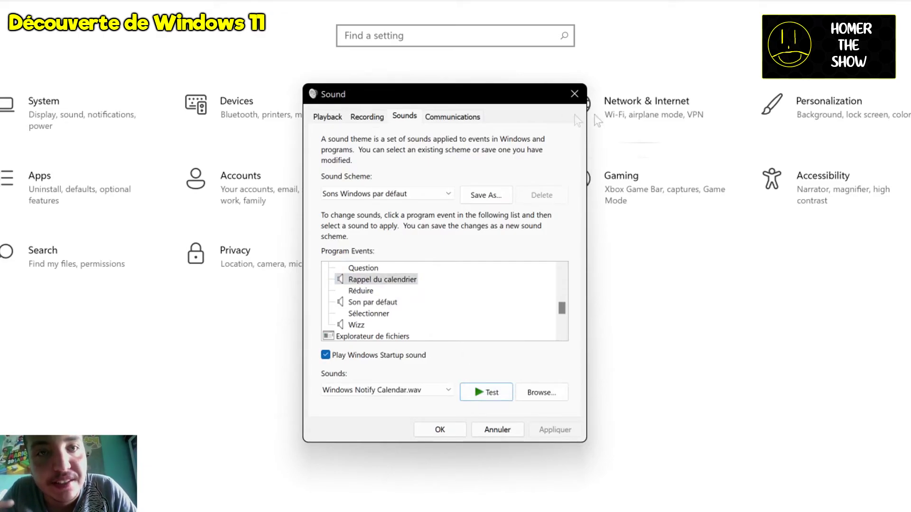
left_click_drag(510, 103, 522, 130)
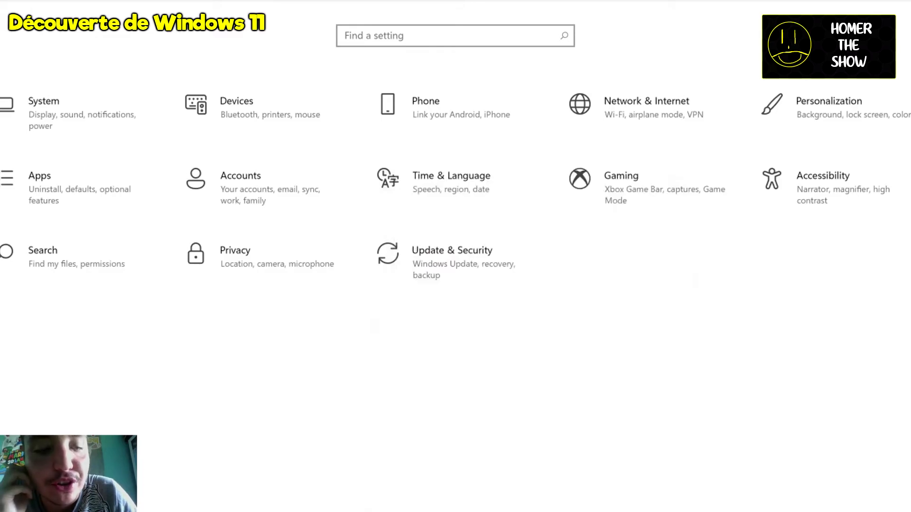
Step: Search the Start menu for "panneau", open Control Panel and move its window
key("super")
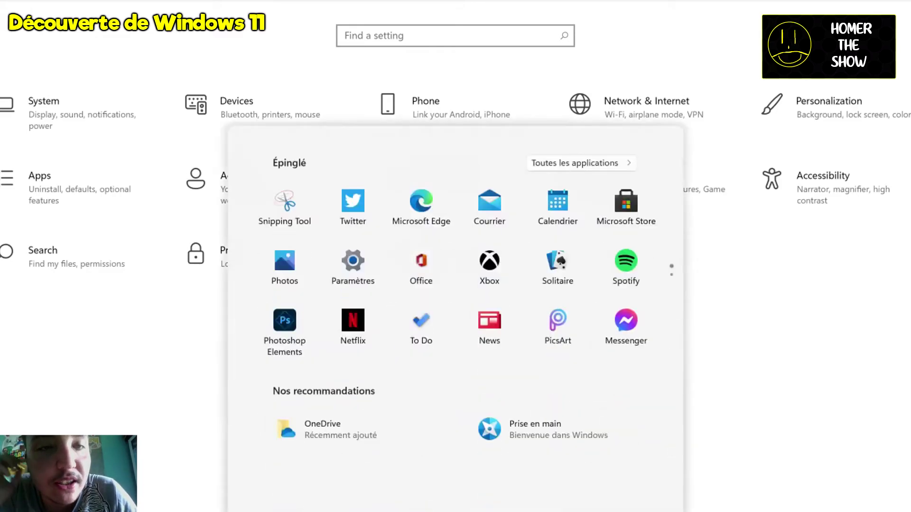
type("pa")
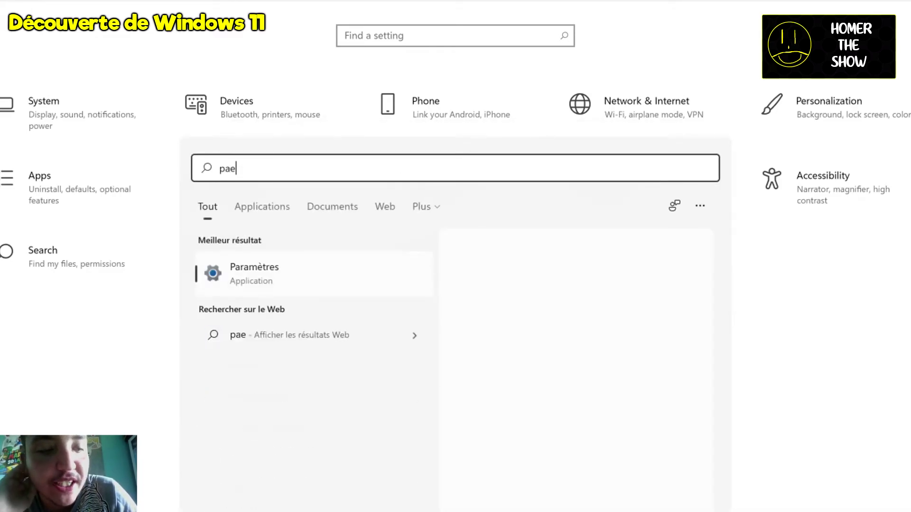
type("nneau")
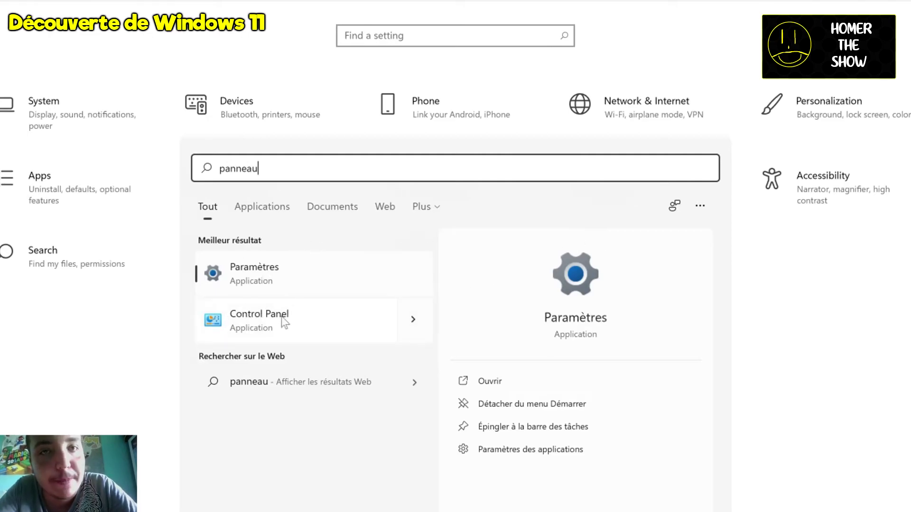
left_click(273, 330)
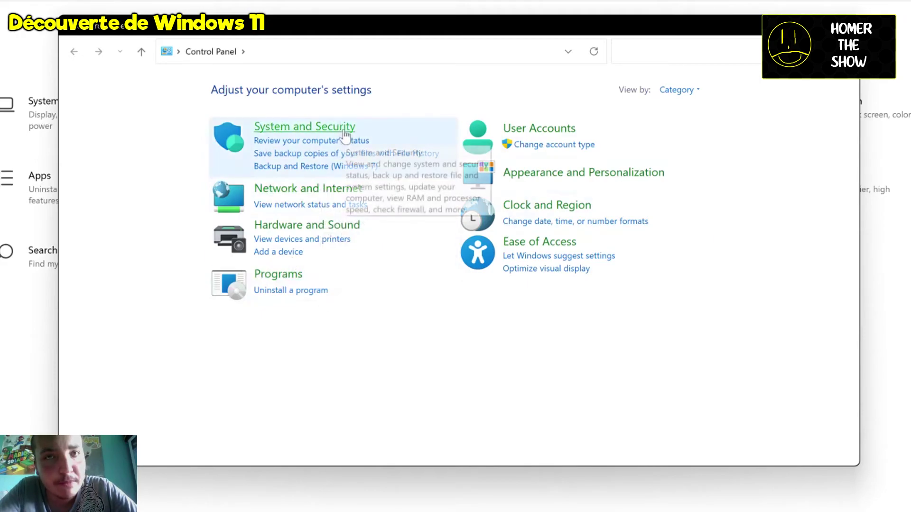
left_click_drag(711, 28, 767, 96)
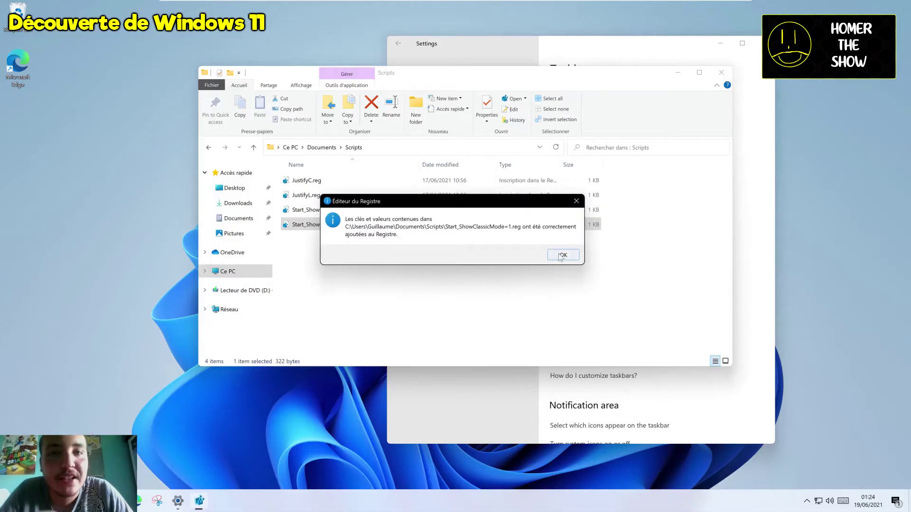
Step: Acknowledge the registry import of Start_ShowClassicMode=1.reg and sign out of the Windows session
left_click(561, 255)
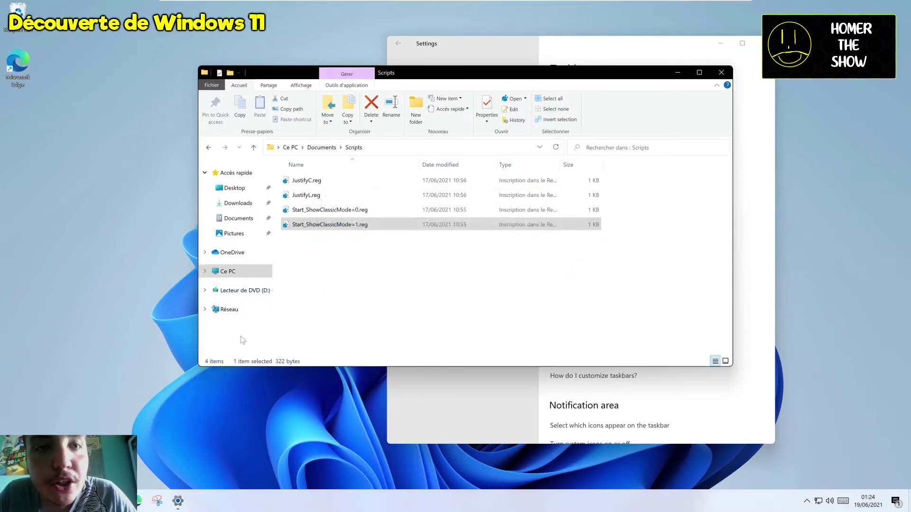
key("super")
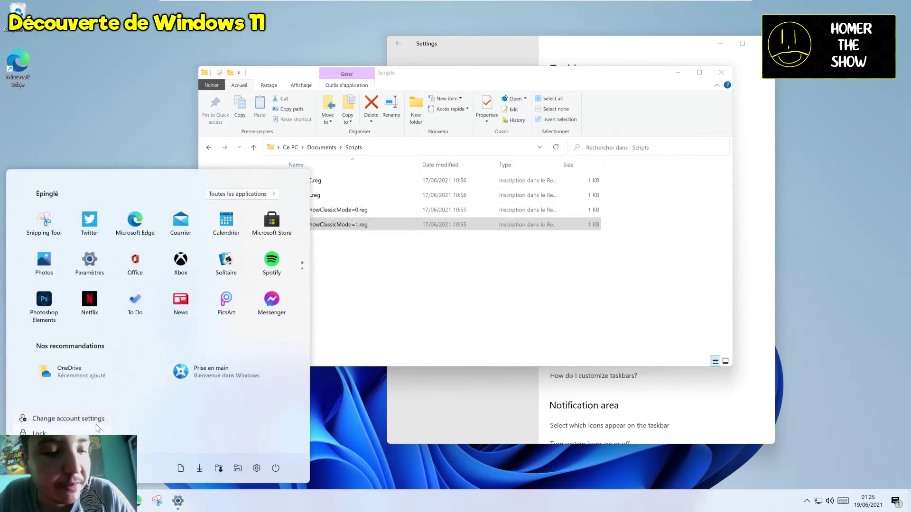
left_click(38, 448)
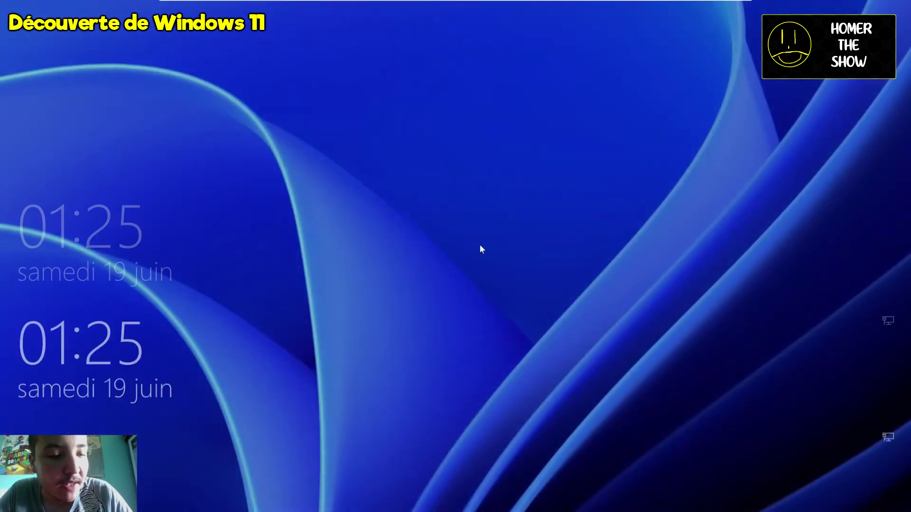
Step: Dismiss the lock screen and sign back in with the account password
left_click(480, 247)
type("****")
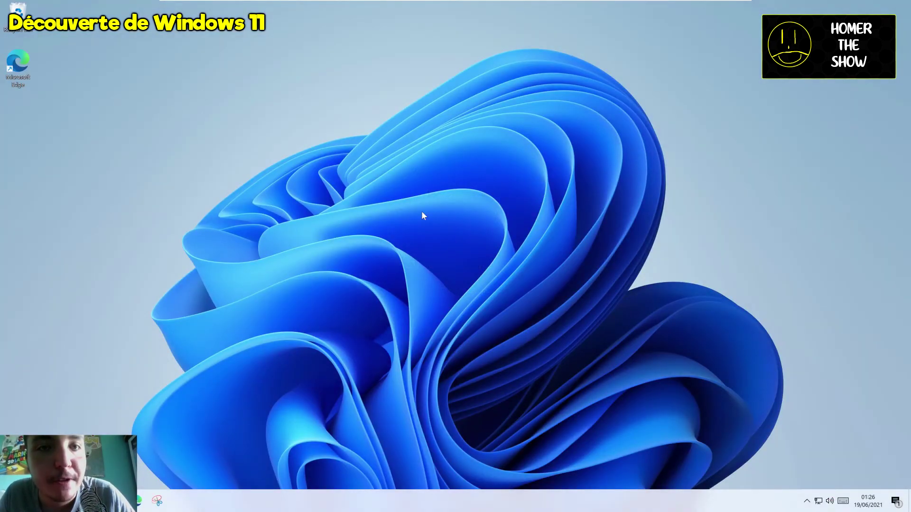
Step: Lock the session to view the lock screen image, return to the desktop and open the Start menu
key("super+l")
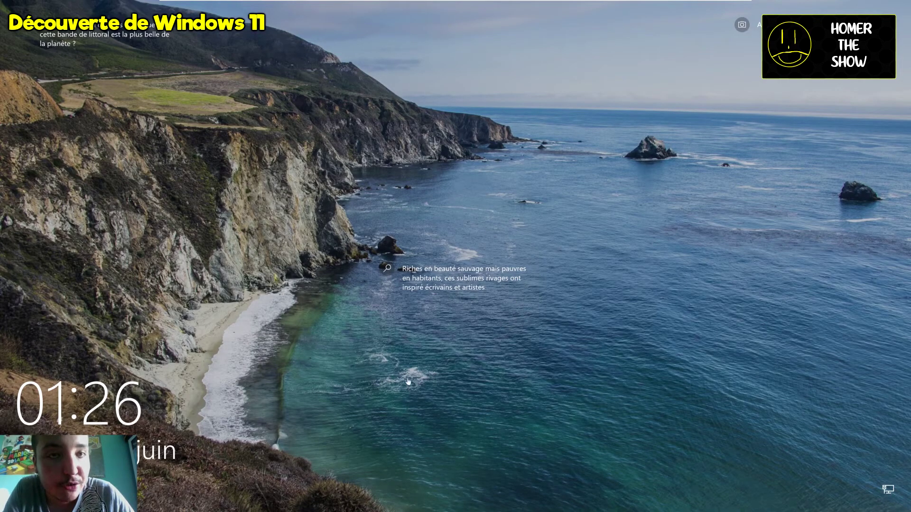
left_click(395, 86)
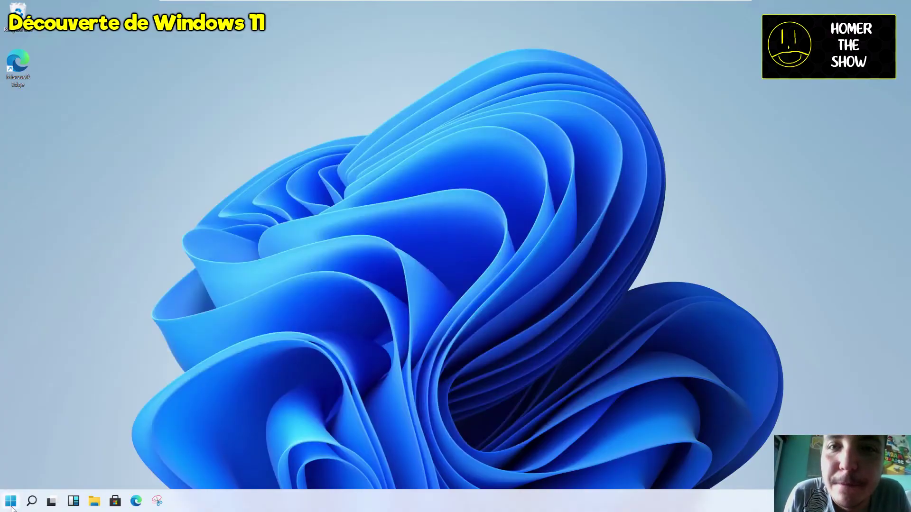
left_click(11, 505)
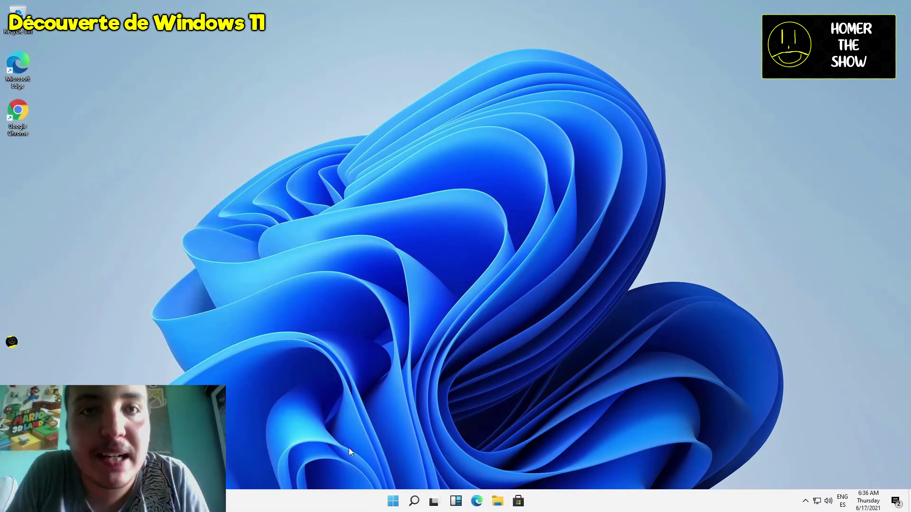
Step: Shut down the virtual machine from the Start menu's power options
key("super")
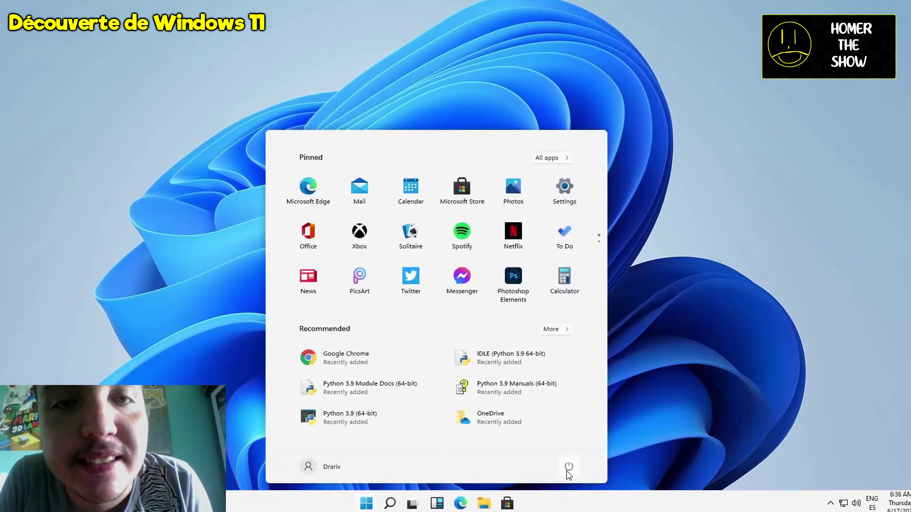
left_click(573, 468)
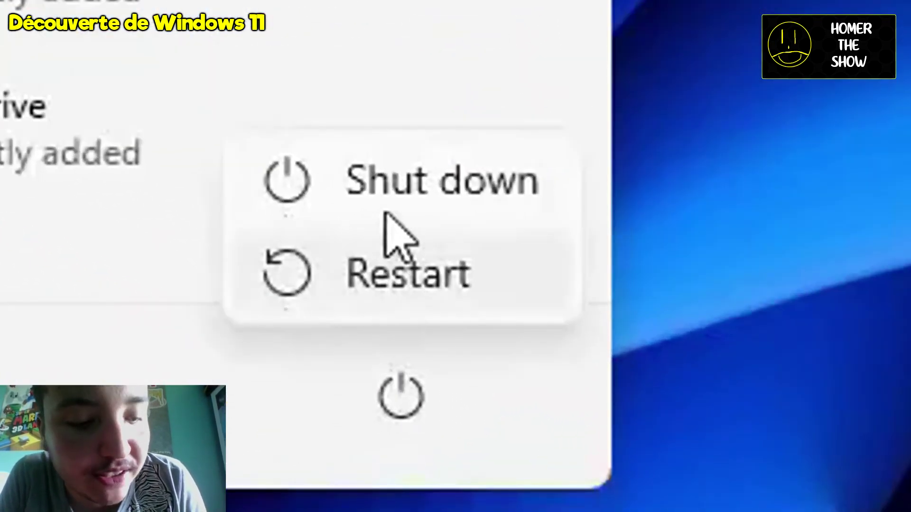
left_click(395, 181)
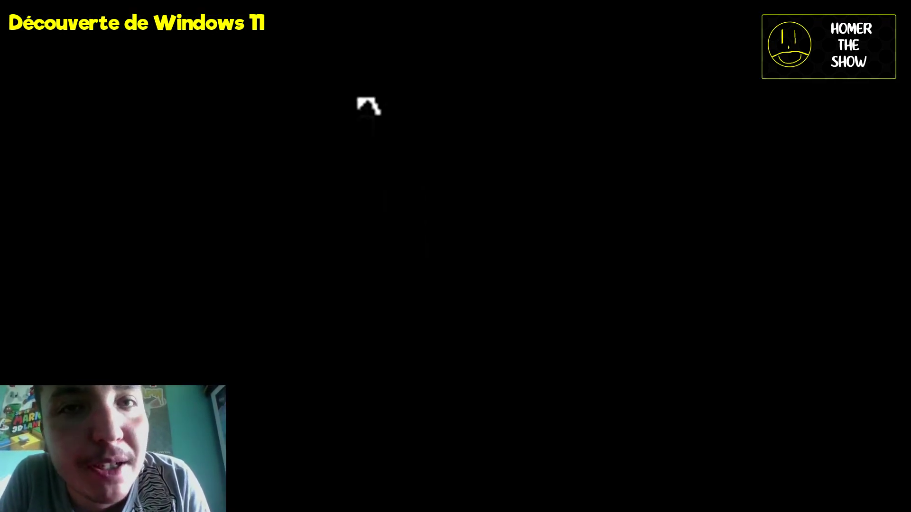